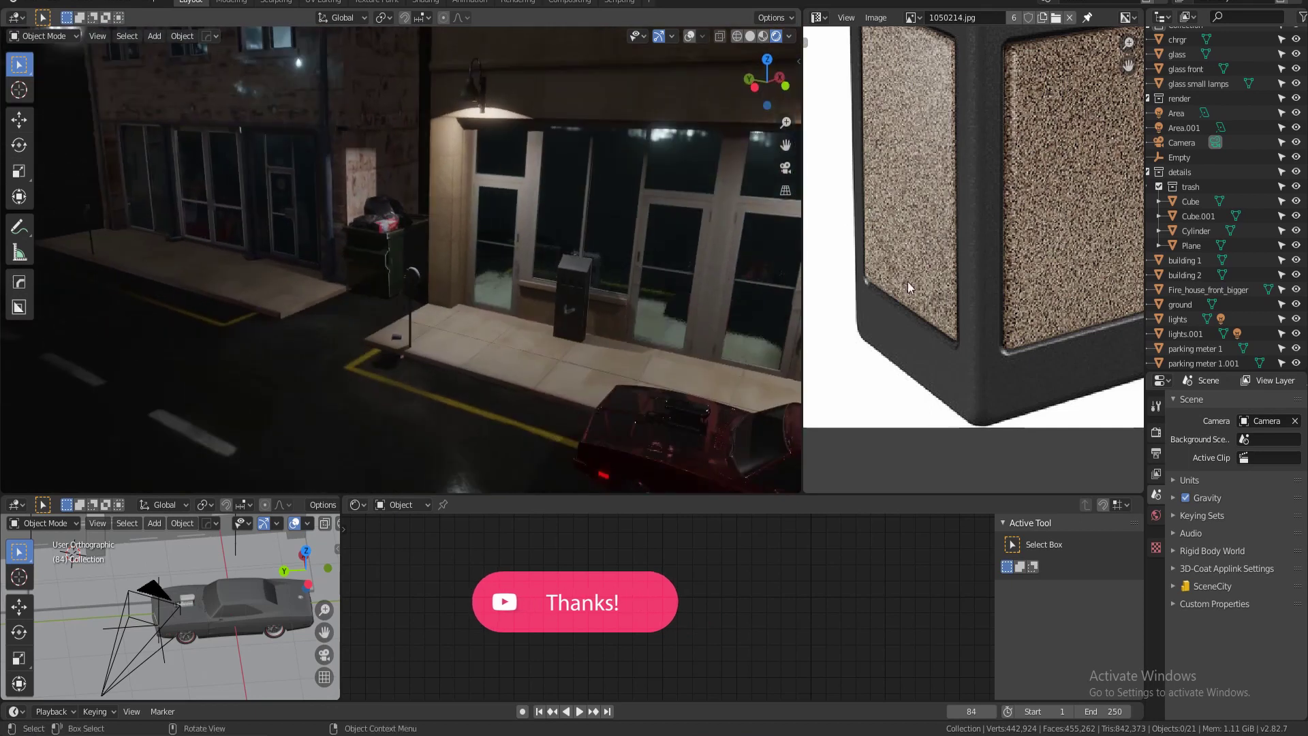
- Examine the storefront sidewalk and the parking meter standing on it
{"action": "scroll", "coordinate": [951, 278], "scroll_direction": "down", "scroll_amount": 4}
{"action": "middle_click_drag", "start_coordinate": [424, 255], "coordinate": [597, 285]}
{"action": "scroll", "coordinate": [591, 293], "scroll_direction": "up", "scroll_amount": 4}
{"action": "scroll", "coordinate": [545, 294], "scroll_direction": "up", "scroll_amount": 3}
{"action": "scroll", "coordinate": [497, 334], "scroll_direction": "up", "scroll_amount": 4}
{"action": "middle_click_drag", "start_coordinate": [461, 300], "coordinate": [518, 288]}
{"action": "scroll", "coordinate": [516, 289], "scroll_direction": "up", "scroll_amount": 5}
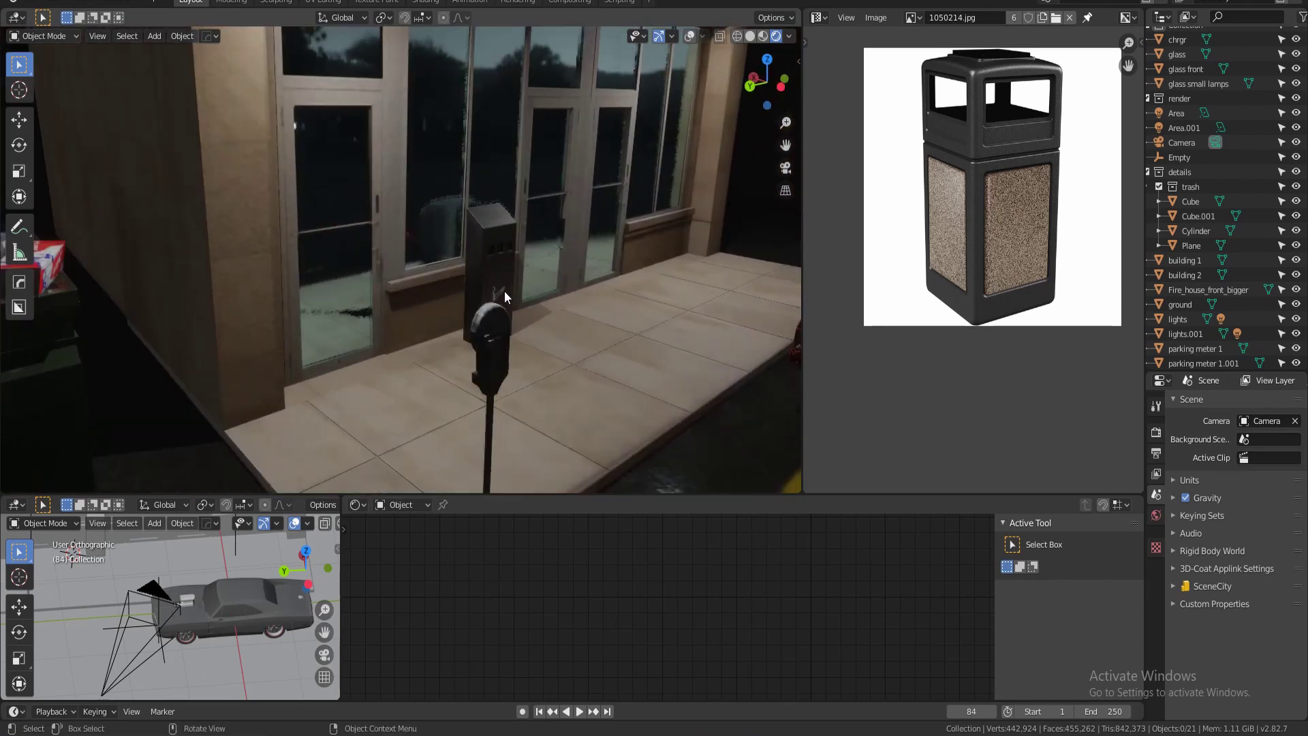
{"action": "left_click", "coordinate": [492, 333]}
{"action": "middle_click_drag", "start_coordinate": [571, 401], "coordinate": [317, 346]}
- Examine the modelled ashtray in front of the storefront window and its material
{"action": "scroll", "coordinate": [467, 305], "scroll_direction": "up", "scroll_amount": 3}
{"action": "middle_click_drag", "start_coordinate": [504, 344], "coordinate": [333, 317], "text": "shift"}
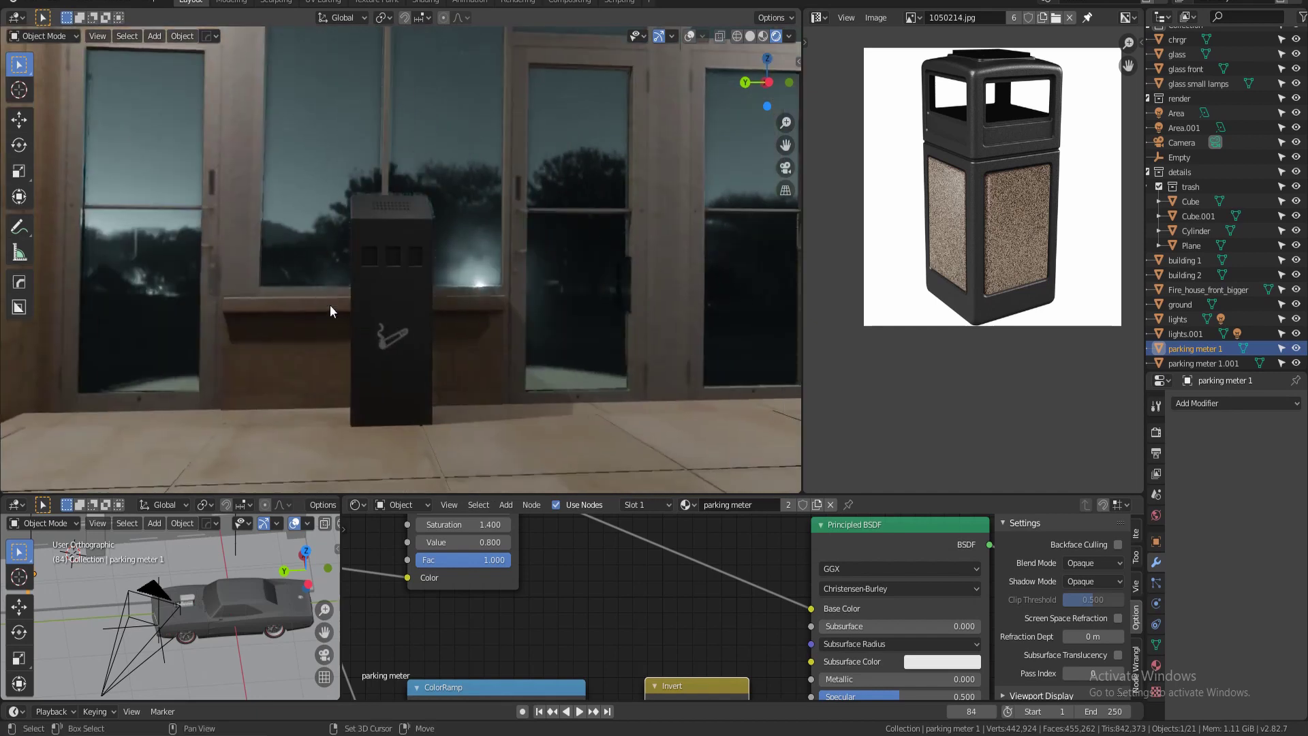
{"action": "scroll", "coordinate": [340, 320], "scroll_direction": "up", "scroll_amount": 3}
{"action": "left_click", "coordinate": [405, 341]}
{"action": "scroll", "coordinate": [403, 340], "scroll_direction": "down", "scroll_amount": 1}
{"action": "scroll", "coordinate": [398, 337], "scroll_direction": "down", "scroll_amount": 2}
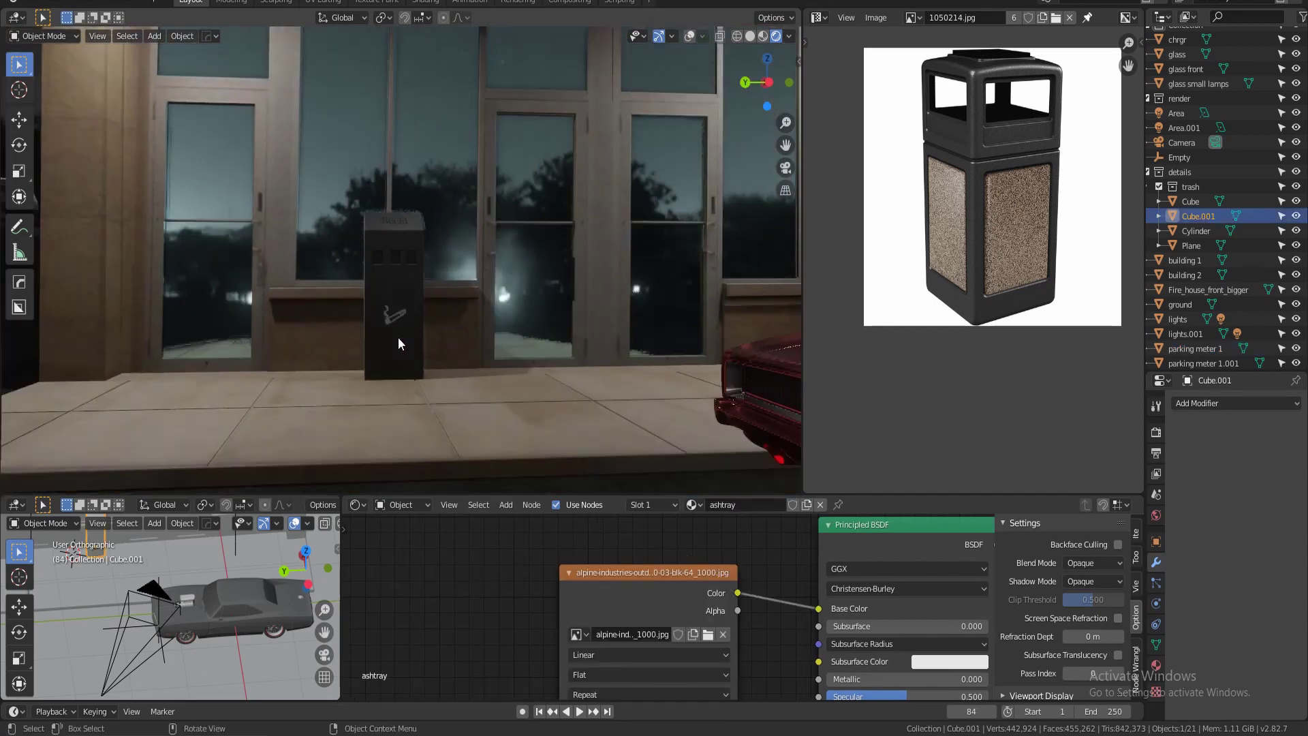
{"action": "scroll", "coordinate": [389, 338], "scroll_direction": "up", "scroll_amount": 2}
{"action": "scroll", "coordinate": [384, 336], "scroll_direction": "down", "scroll_amount": 2}
{"action": "middle_click_drag", "start_coordinate": [384, 336], "coordinate": [502, 342]}
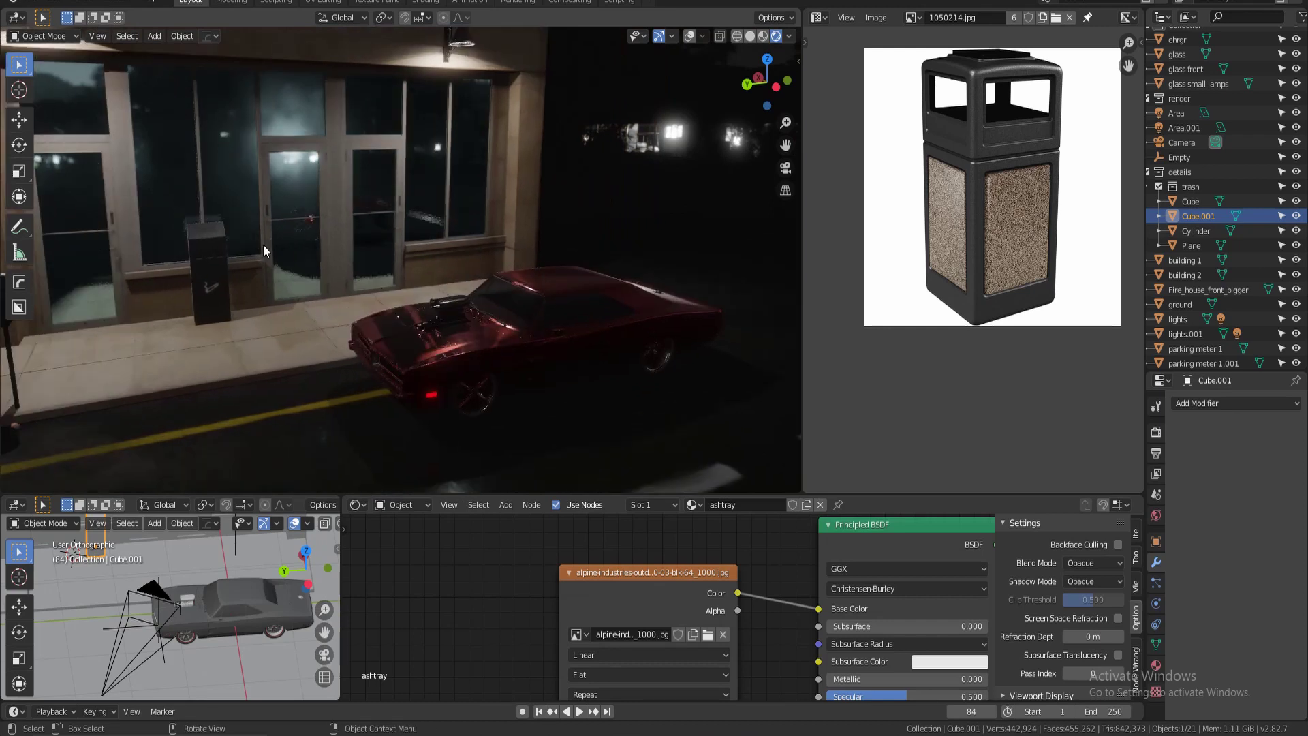
- Examine the lit storefront building and the wall lamp above its entrance
{"action": "middle_click_drag", "start_coordinate": [271, 250], "coordinate": [415, 338], "text": "shift"}
{"action": "scroll", "coordinate": [415, 338], "scroll_direction": "down", "scroll_amount": 2}
{"action": "left_click", "coordinate": [452, 167]}
{"action": "scroll", "coordinate": [440, 266], "scroll_direction": "up", "scroll_amount": 1}
{"action": "middle_click_drag", "start_coordinate": [440, 268], "coordinate": [430, 368]}
{"action": "scroll", "coordinate": [464, 333], "scroll_direction": "down", "scroll_amount": 4}
{"action": "scroll", "coordinate": [431, 368], "scroll_direction": "down", "scroll_amount": 2}
{"action": "scroll", "coordinate": [428, 284], "scroll_direction": "up", "scroll_amount": 2}
{"action": "middle_click_drag", "start_coordinate": [428, 283], "coordinate": [354, 341], "text": "shift"}
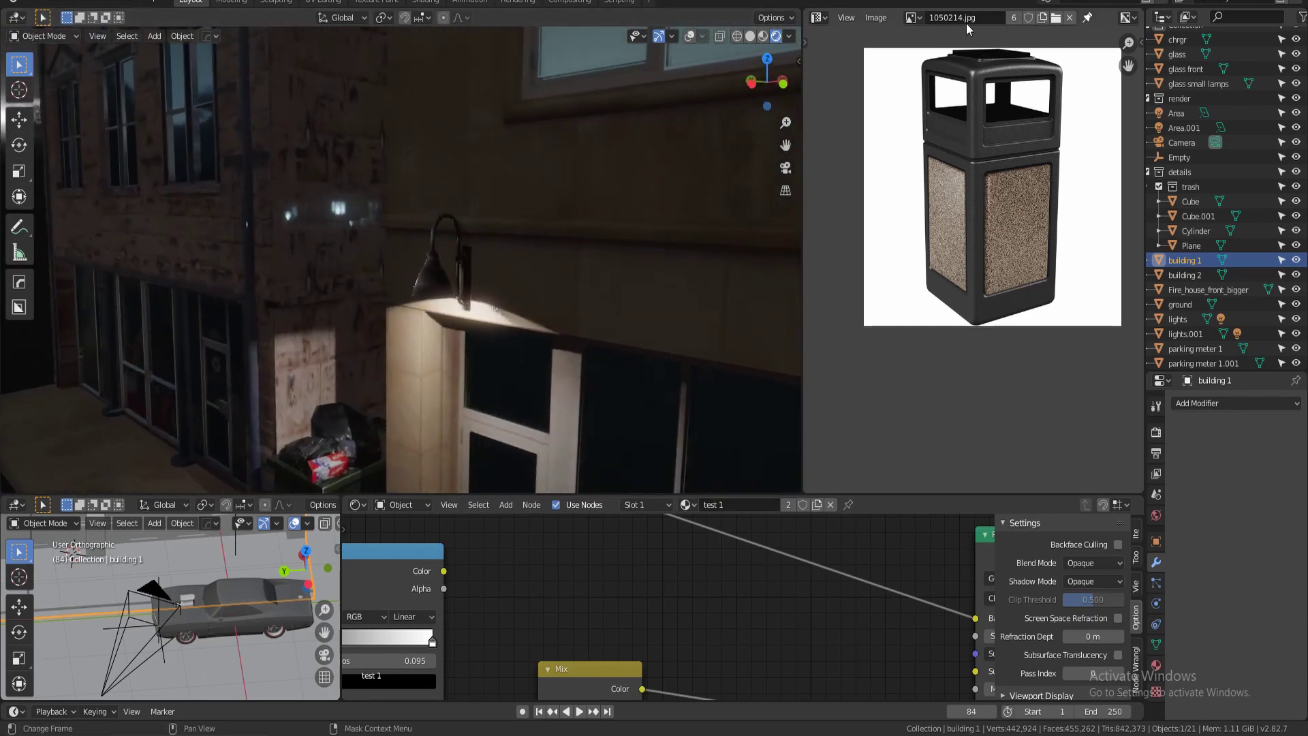
- Show the alpine-industries ashtray photo as the reference image and compare it with the modelled scene
{"action": "left_click", "coordinate": [917, 18]}
{"action": "left_click", "coordinate": [977, 95]}
{"action": "scroll", "coordinate": [975, 165], "scroll_direction": "down", "scroll_amount": 2}
{"action": "middle_click_drag", "start_coordinate": [975, 166], "coordinate": [991, 233]}
{"action": "scroll", "coordinate": [686, 411], "scroll_direction": "down", "scroll_amount": 3}
{"action": "middle_click_drag", "start_coordinate": [685, 405], "coordinate": [482, 260]}
- View the test 1.jpg and dumbster.png reference images and compare them with the modelled building and dumpster
{"action": "left_click", "coordinate": [915, 18]}
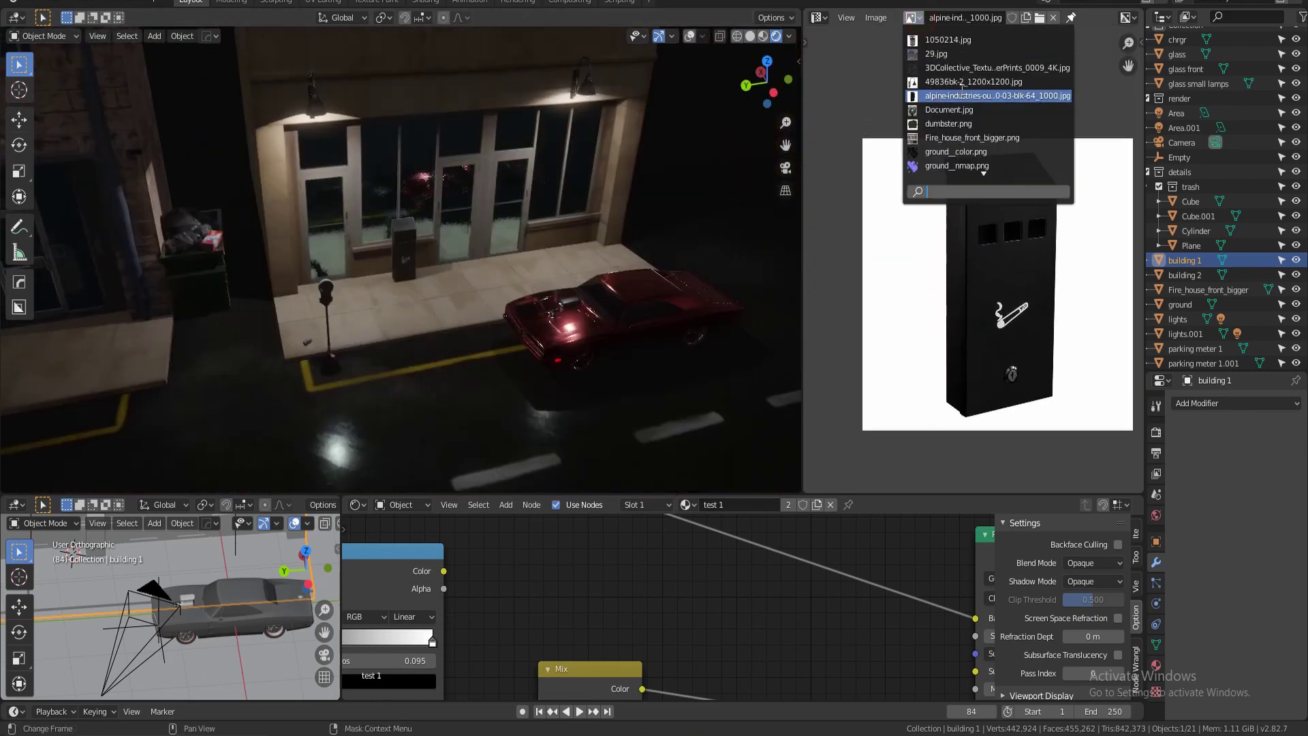
{"action": "scroll", "coordinate": [978, 102], "scroll_direction": "down", "scroll_amount": 8}
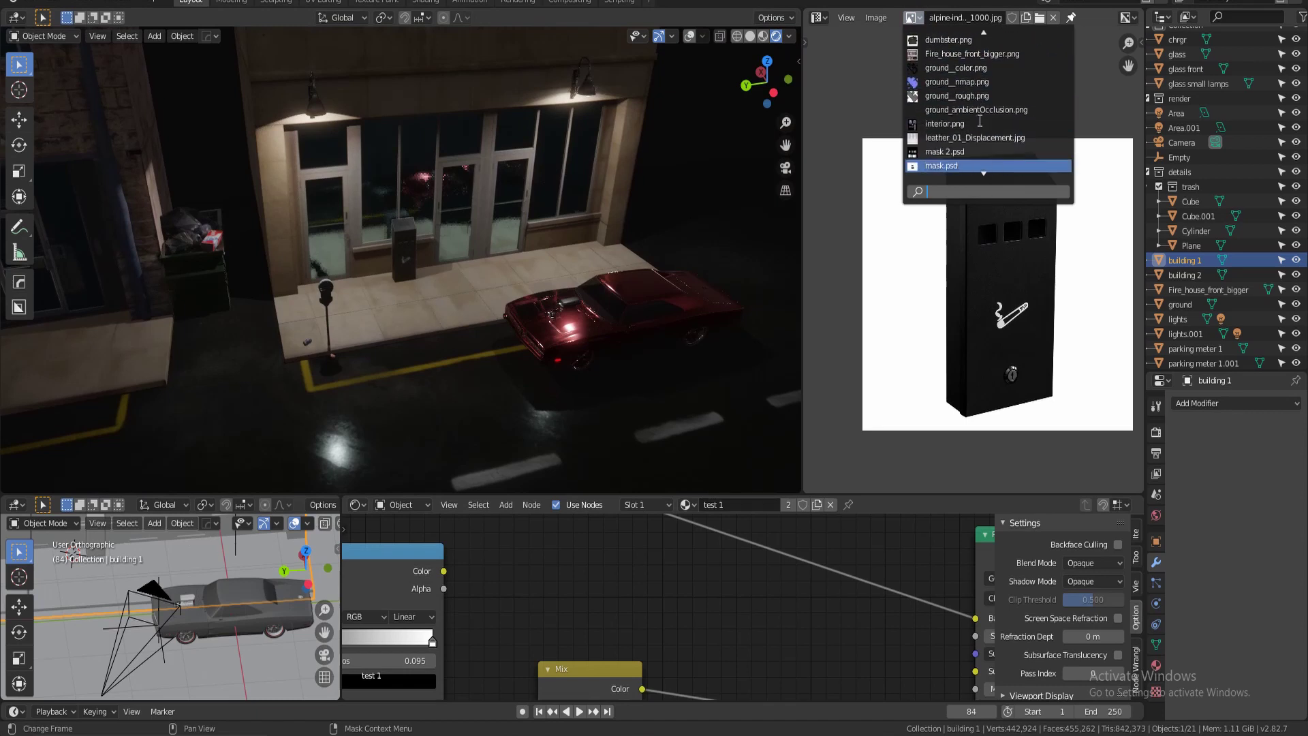
{"action": "left_click", "coordinate": [954, 165]}
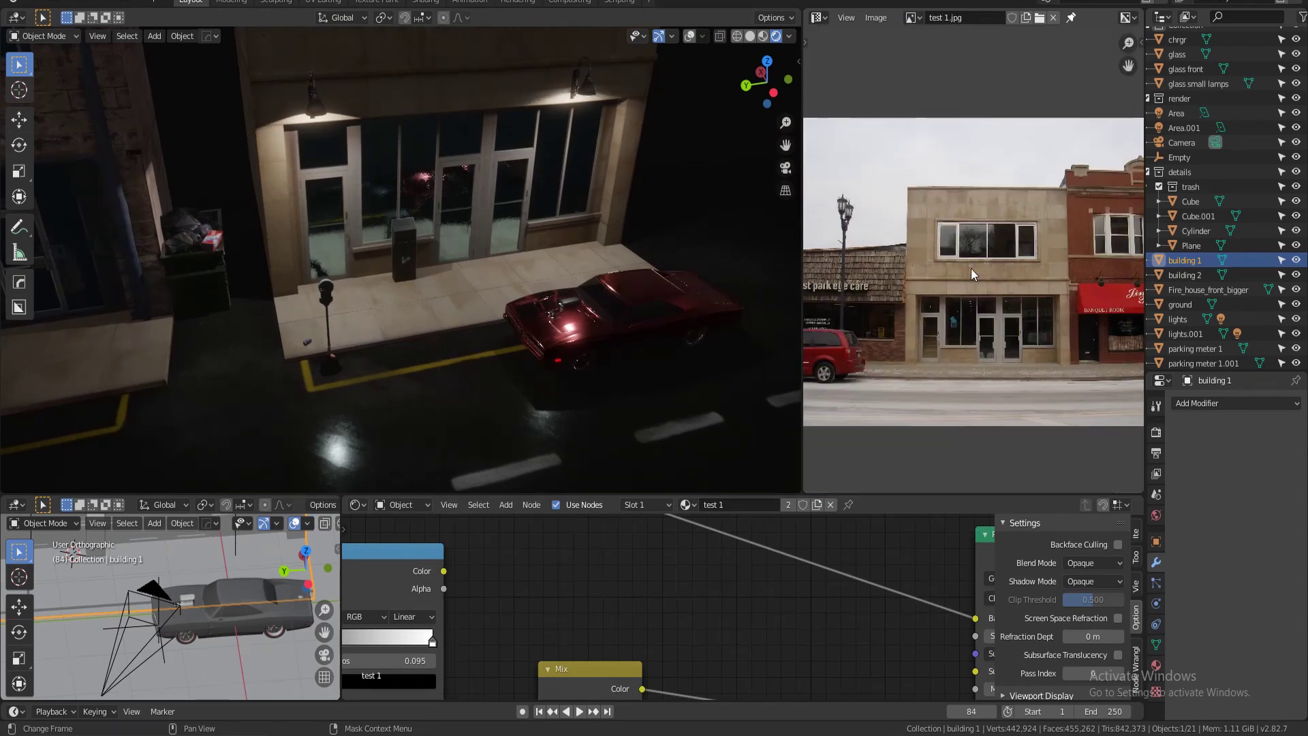
{"action": "middle_click_drag", "start_coordinate": [332, 243], "coordinate": [402, 267]}
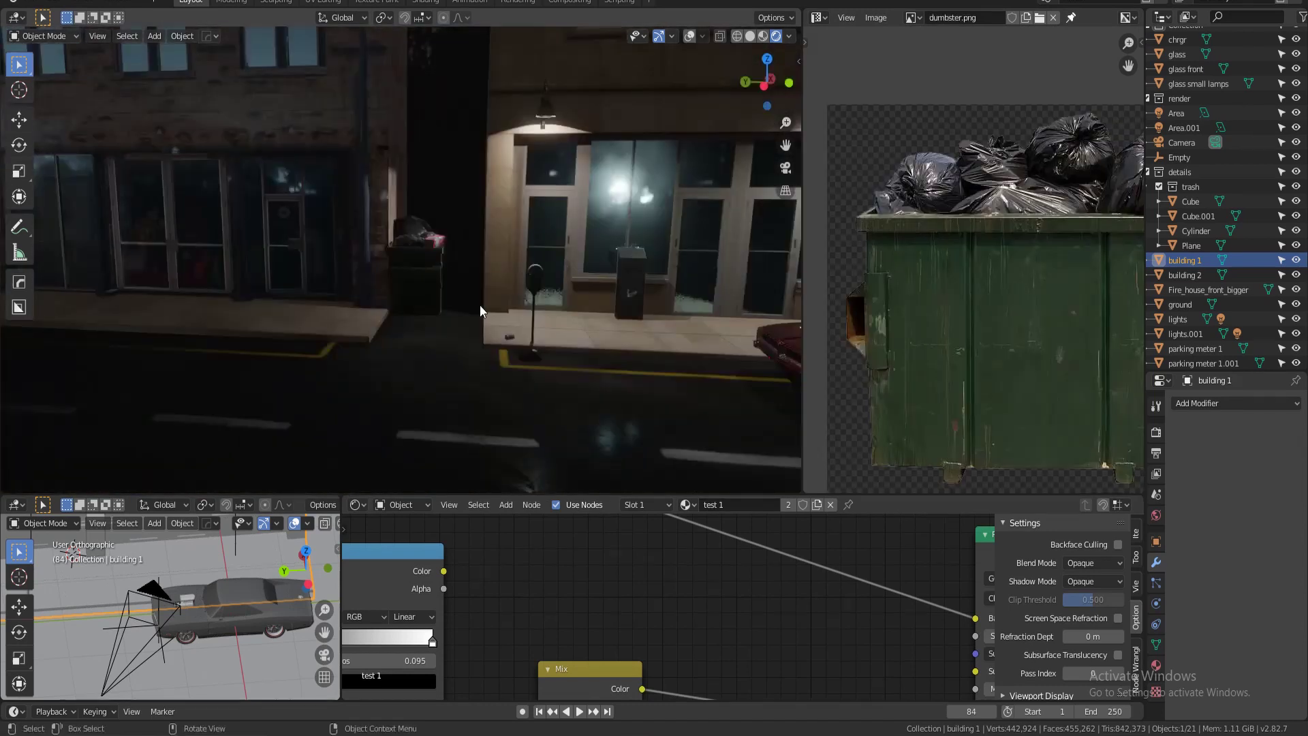
{"action": "middle_click_drag", "start_coordinate": [480, 305], "coordinate": [681, 265]}
{"action": "middle_click_drag", "start_coordinate": [543, 292], "coordinate": [668, 272]}
- Bring back 1050214.jpg as the reference image and examine the trash bin's proportions
{"action": "left_click", "coordinate": [915, 18]}
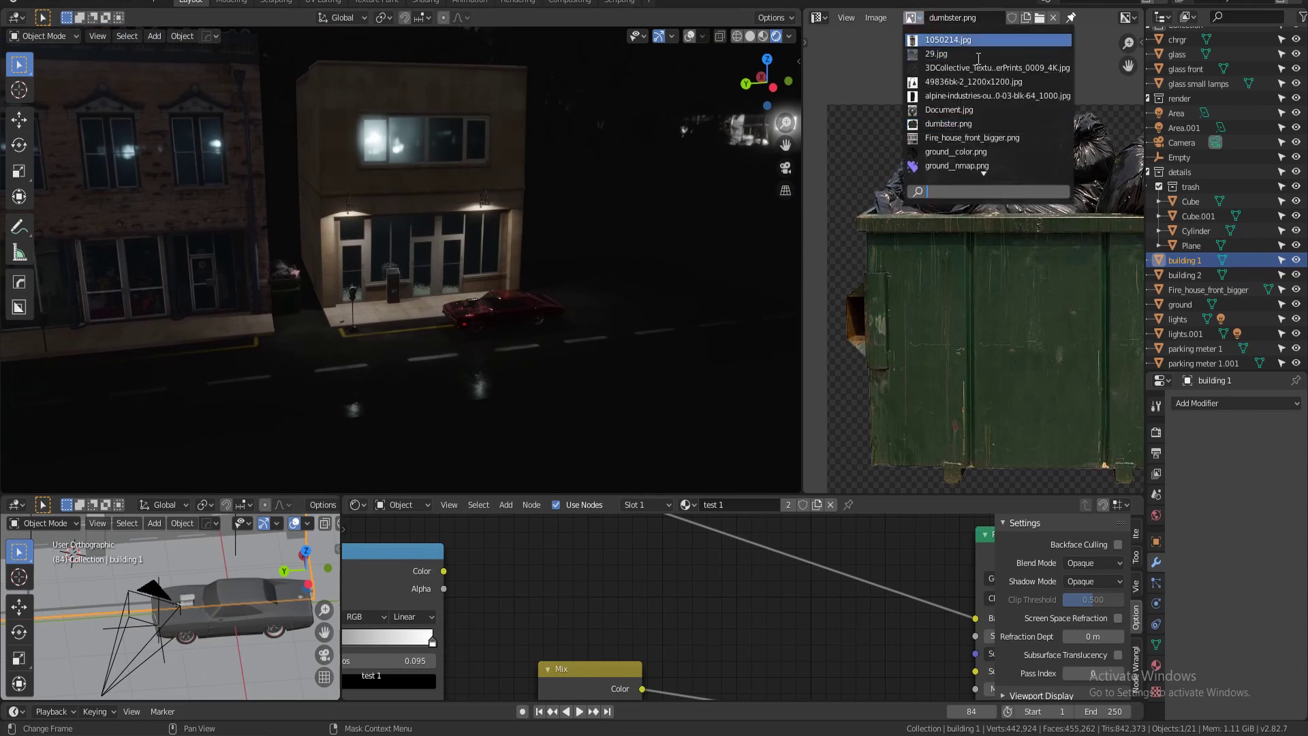
{"action": "left_click", "coordinate": [967, 46]}
{"action": "scroll", "coordinate": [954, 272], "scroll_direction": "down", "scroll_amount": 3}
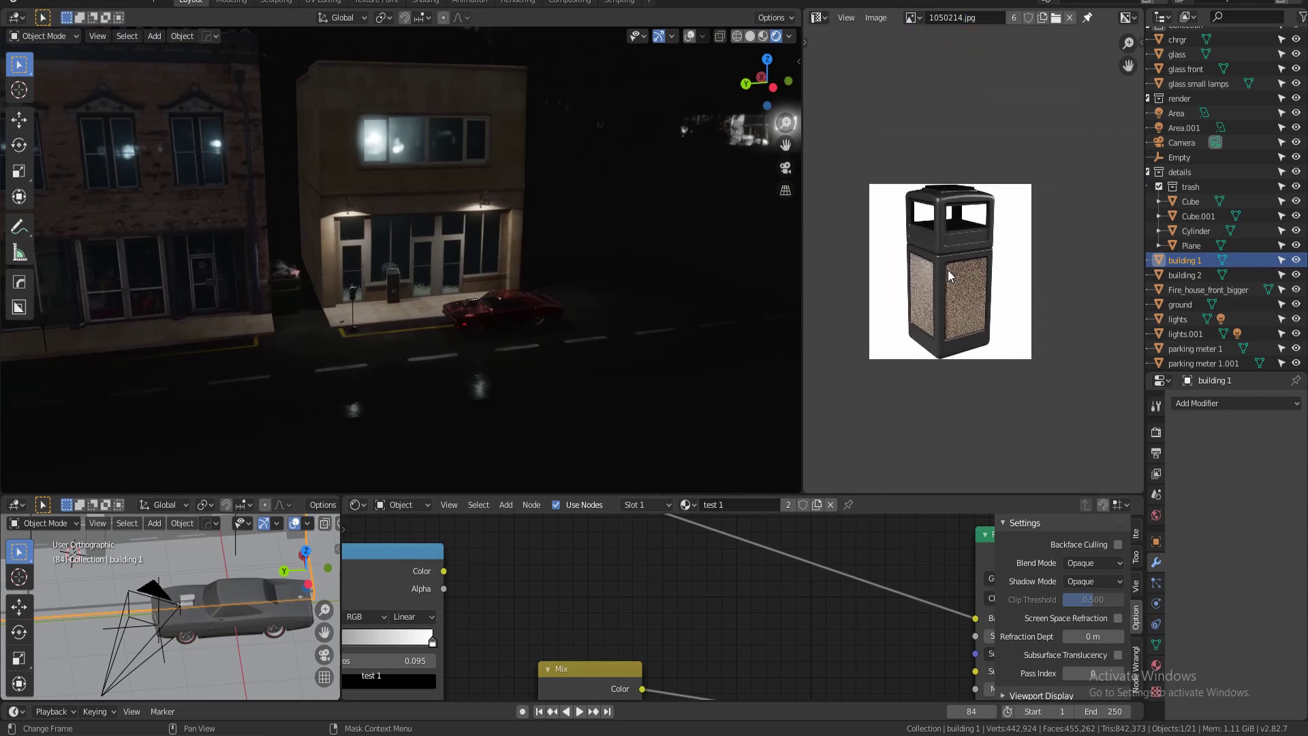
{"action": "scroll", "coordinate": [951, 276], "scroll_direction": "up", "scroll_amount": 1}
{"action": "scroll", "coordinate": [952, 276], "scroll_direction": "up", "scroll_amount": 3}
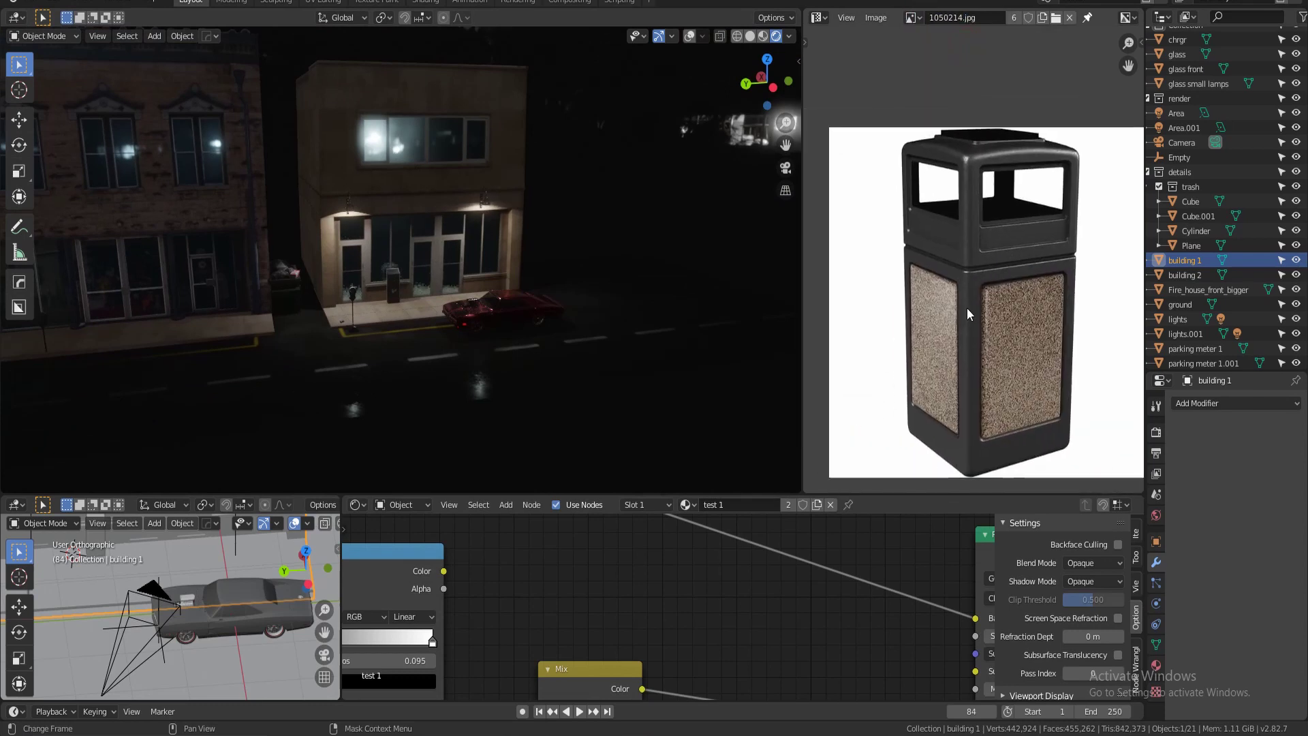
{"action": "scroll", "coordinate": [970, 316], "scroll_direction": "down", "scroll_amount": 4}
{"action": "scroll", "coordinate": [970, 315], "scroll_direction": "up", "scroll_amount": 4}
{"action": "middle_click_drag", "start_coordinate": [968, 313], "coordinate": [931, 317]}
{"action": "scroll", "coordinate": [944, 285], "scroll_direction": "down", "scroll_amount": 2}
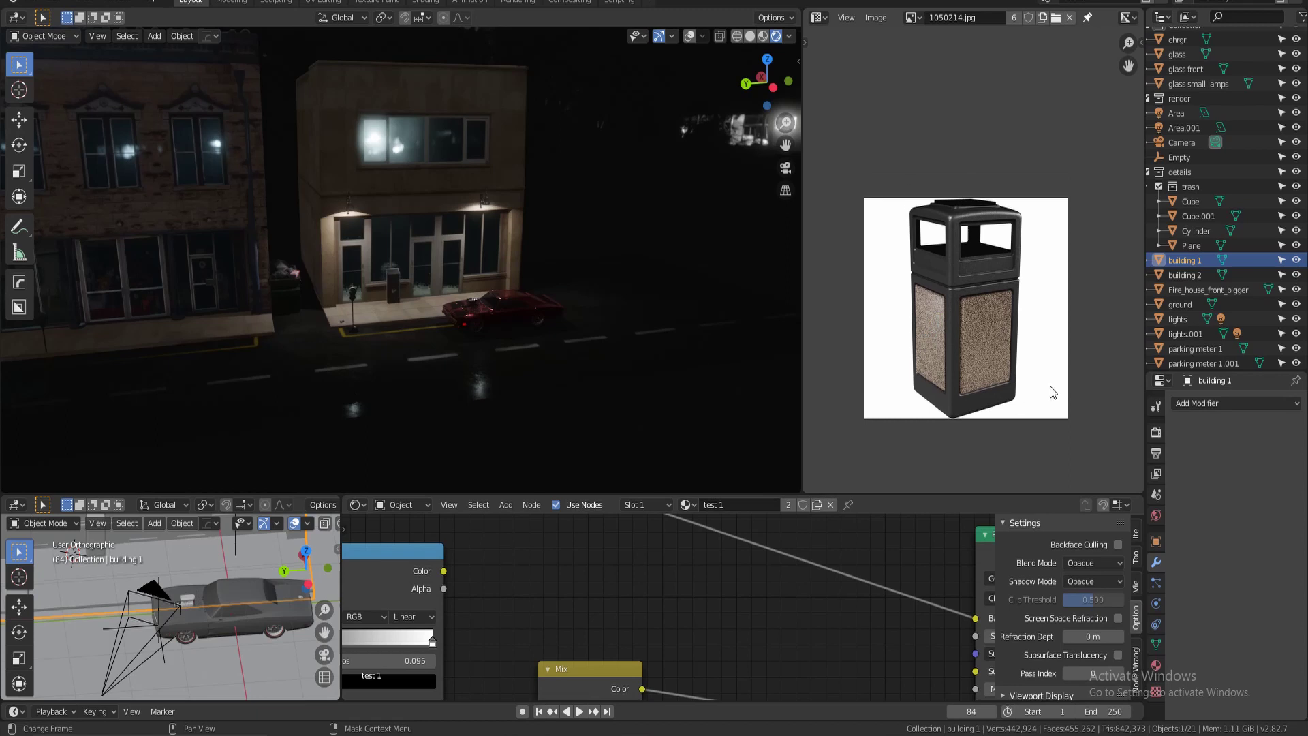
{"action": "scroll", "coordinate": [491, 312], "scroll_direction": "up", "scroll_amount": 6}
- Turn on the viewport overlays and add a cube on the sidewalk beside the ashtray, scaled down to about 0.16
{"action": "left_click", "coordinate": [689, 37]}
{"action": "scroll", "coordinate": [488, 337], "scroll_direction": "up", "scroll_amount": 4}
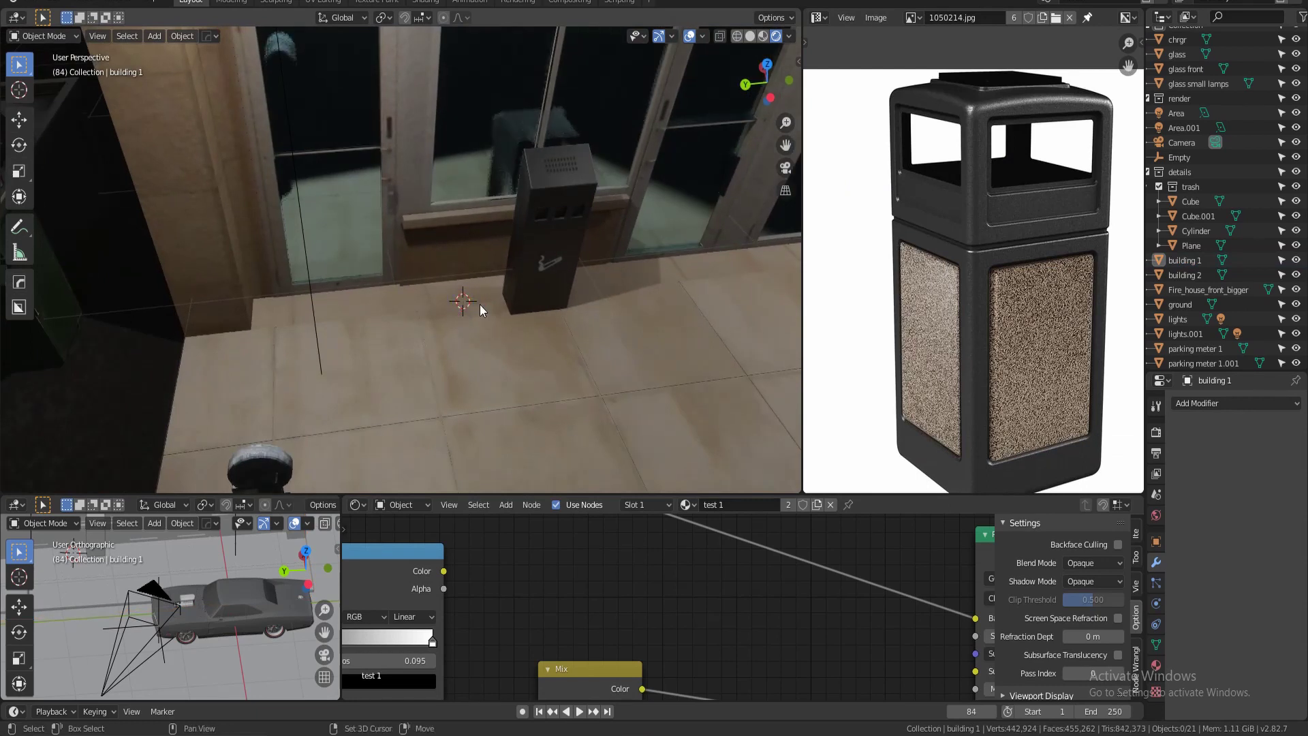
{"action": "key", "text": "shift+a"}
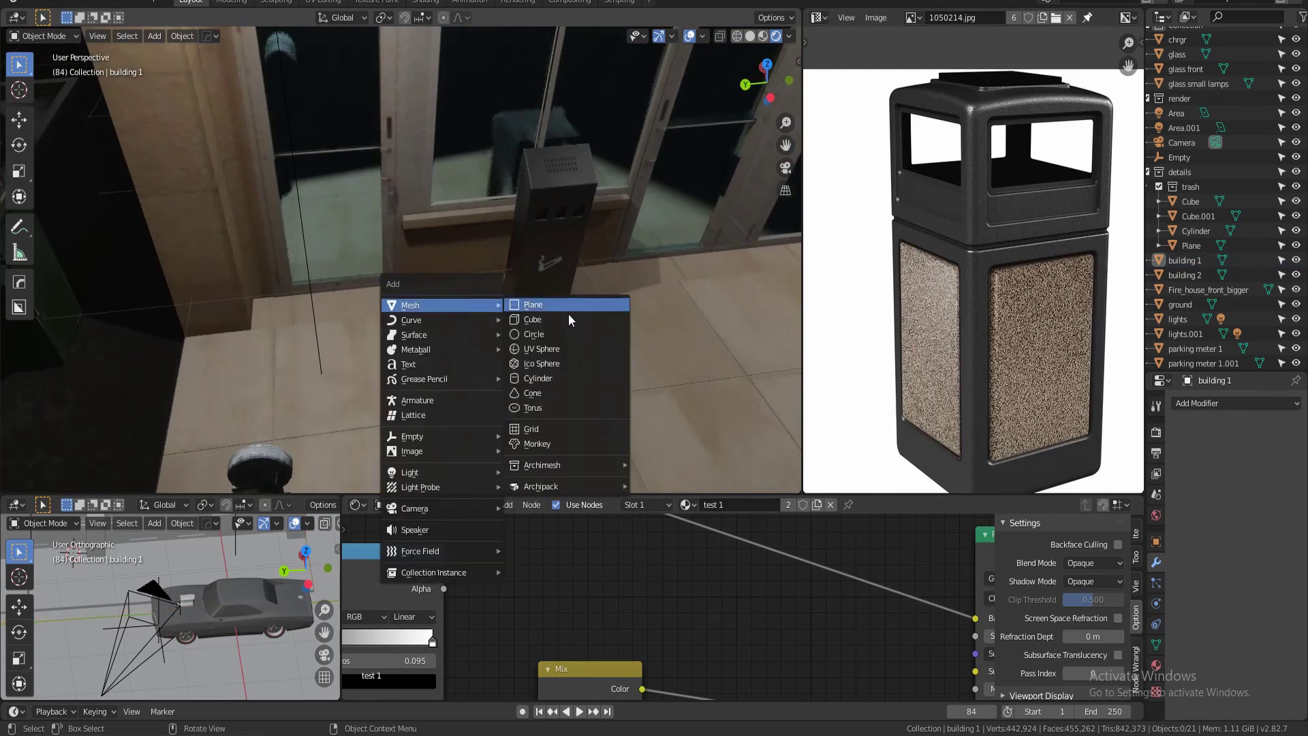
{"action": "left_click", "coordinate": [535, 320]}
{"action": "key", "text": "s"}
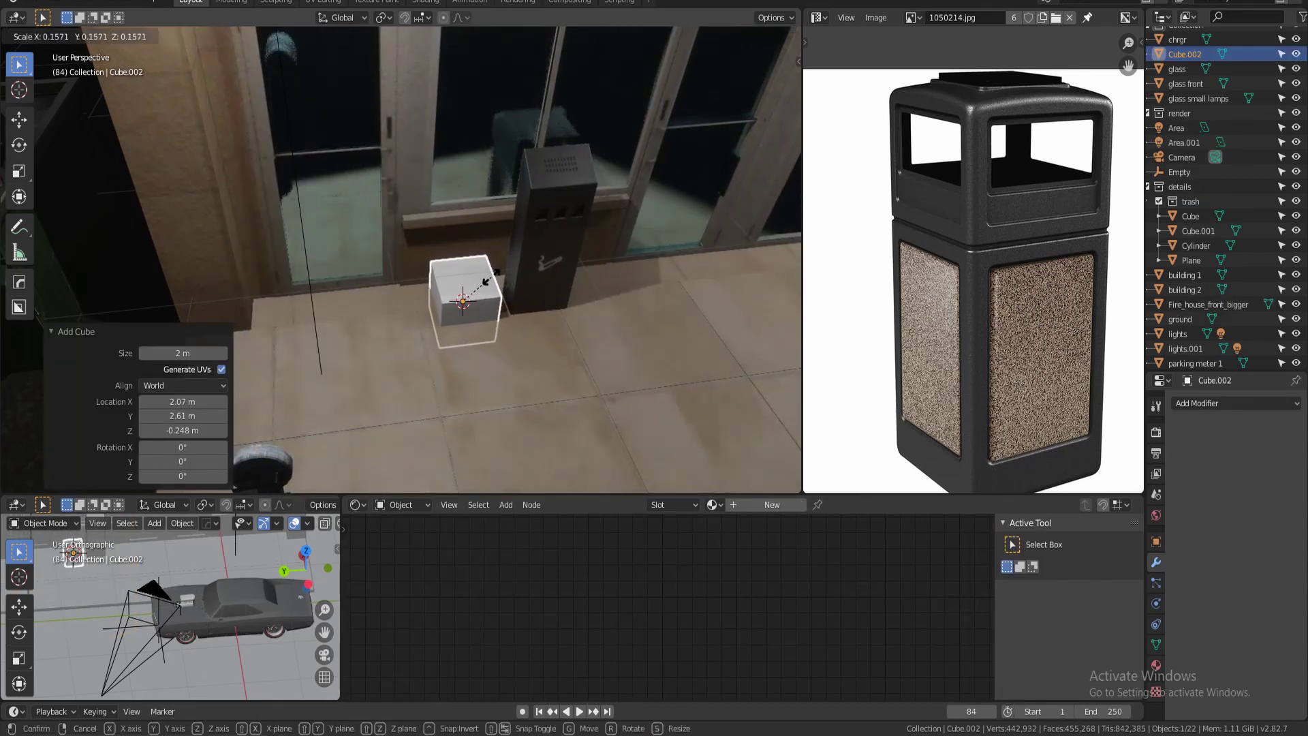
{"action": "left_click", "coordinate": [496, 279]}
- Raise the new cube about 0.16 m along Z so that it rests on the sidewalk
{"action": "middle_click_drag", "start_coordinate": [511, 335], "coordinate": [534, 304]}
{"action": "key", "text": "g"}
{"action": "key", "text": "z"}
{"action": "left_click", "coordinate": [528, 293]}
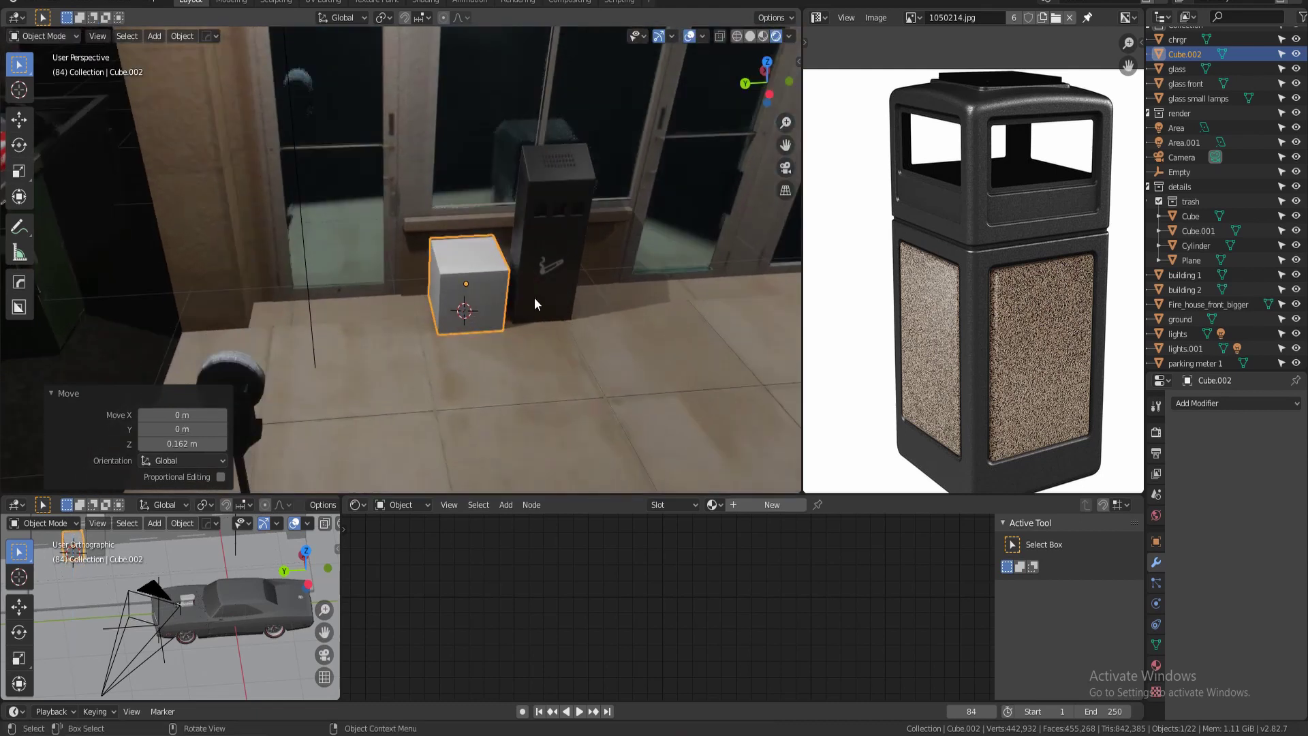
- Switch the viewport shading to Material Preview and frame the new cube beside the ashtray
{"action": "left_click", "coordinate": [764, 37]}
{"action": "scroll", "coordinate": [421, 331], "scroll_direction": "down", "scroll_amount": 8}
{"action": "middle_click_drag", "start_coordinate": [431, 335], "coordinate": [460, 382]}
{"action": "scroll", "coordinate": [436, 341], "scroll_direction": "up", "scroll_amount": 5}
{"action": "scroll", "coordinate": [405, 319], "scroll_direction": "up", "scroll_amount": 3}
{"action": "scroll", "coordinate": [405, 318], "scroll_direction": "up", "scroll_amount": 2}
- Raise the cube's top face about 0.164 m along Z in Edit Mode to form the bin's lower body
{"action": "key", "text": "Tab"}
{"action": "key", "text": "3"}
{"action": "left_click", "coordinate": [412, 235]}
{"action": "scroll", "coordinate": [417, 248], "scroll_direction": "down", "scroll_amount": 2}
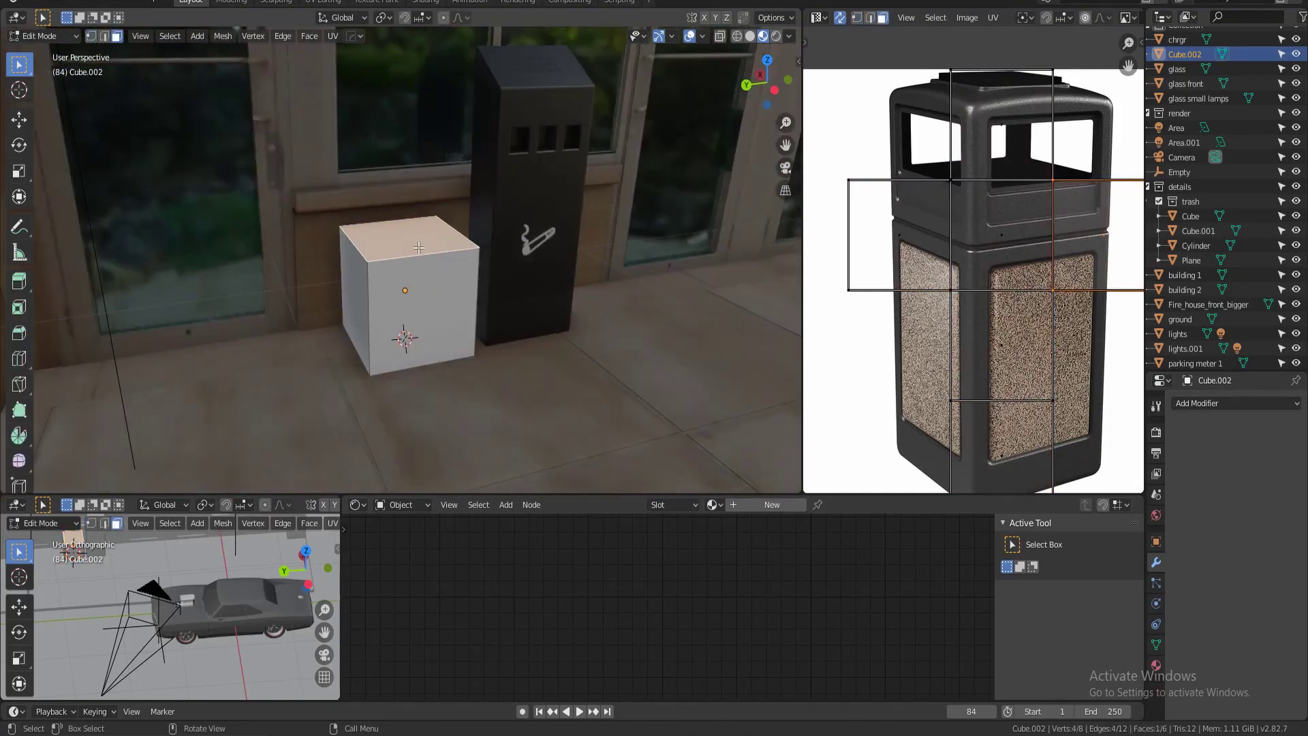
{"action": "middle_click_drag", "start_coordinate": [421, 254], "coordinate": [442, 295], "text": "shift"}
{"action": "scroll", "coordinate": [1072, 327], "scroll_direction": "down", "scroll_amount": 2}
{"action": "key", "text": "g"}
{"action": "key", "text": "z"}
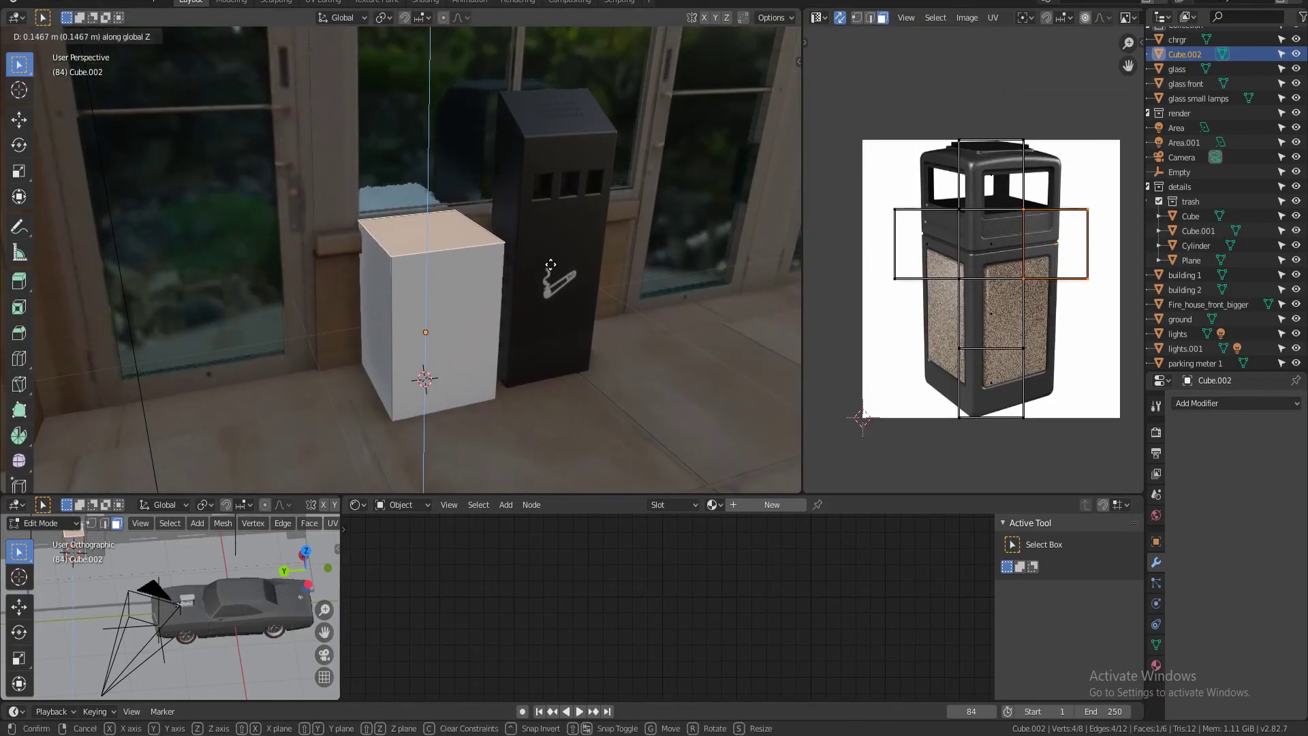
{"action": "left_click", "coordinate": [551, 261]}
- Inset the body's top face by about 0.1 and extrude it about 0.011 m to form a narrow groove
{"action": "middle_click_drag", "start_coordinate": [980, 300], "coordinate": [971, 317]}
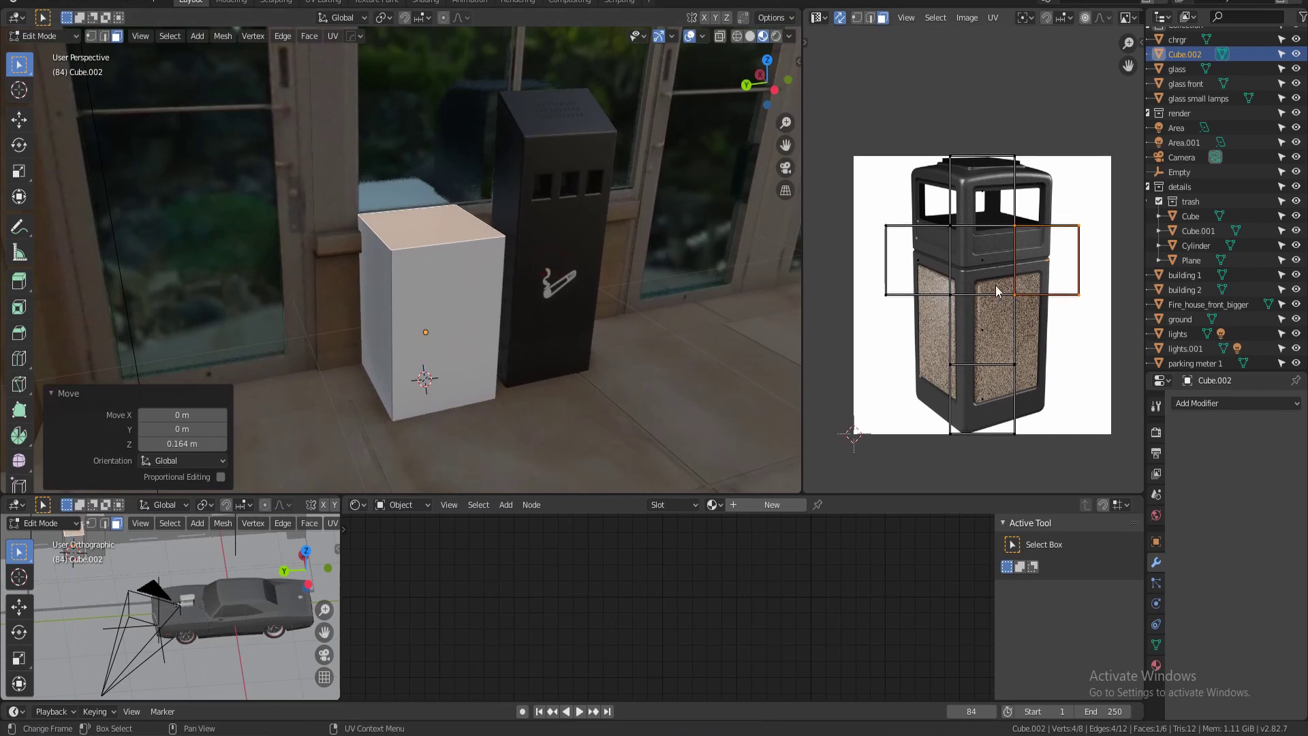
{"action": "left_click", "coordinate": [411, 233]}
{"action": "key", "text": "i"}
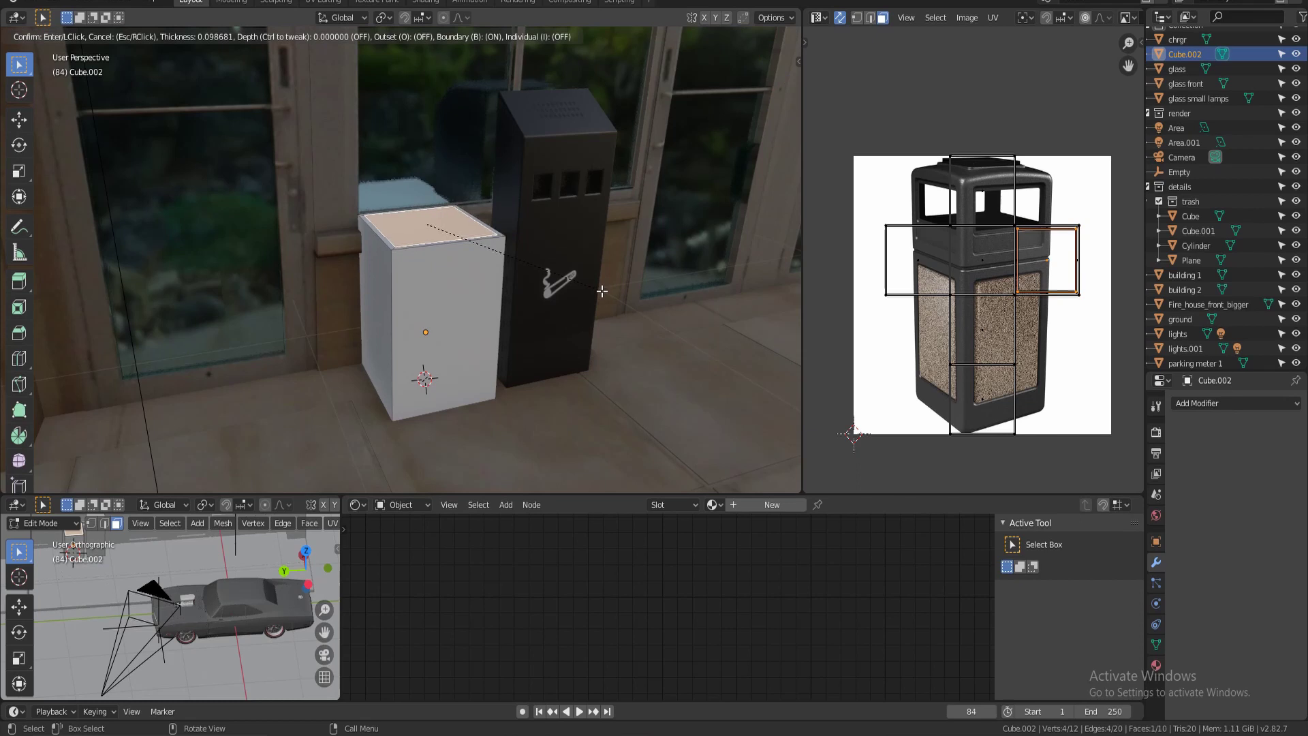
{"action": "left_click", "coordinate": [602, 291]}
{"action": "key", "text": "e"}
{"action": "left_click", "coordinate": [598, 286]}
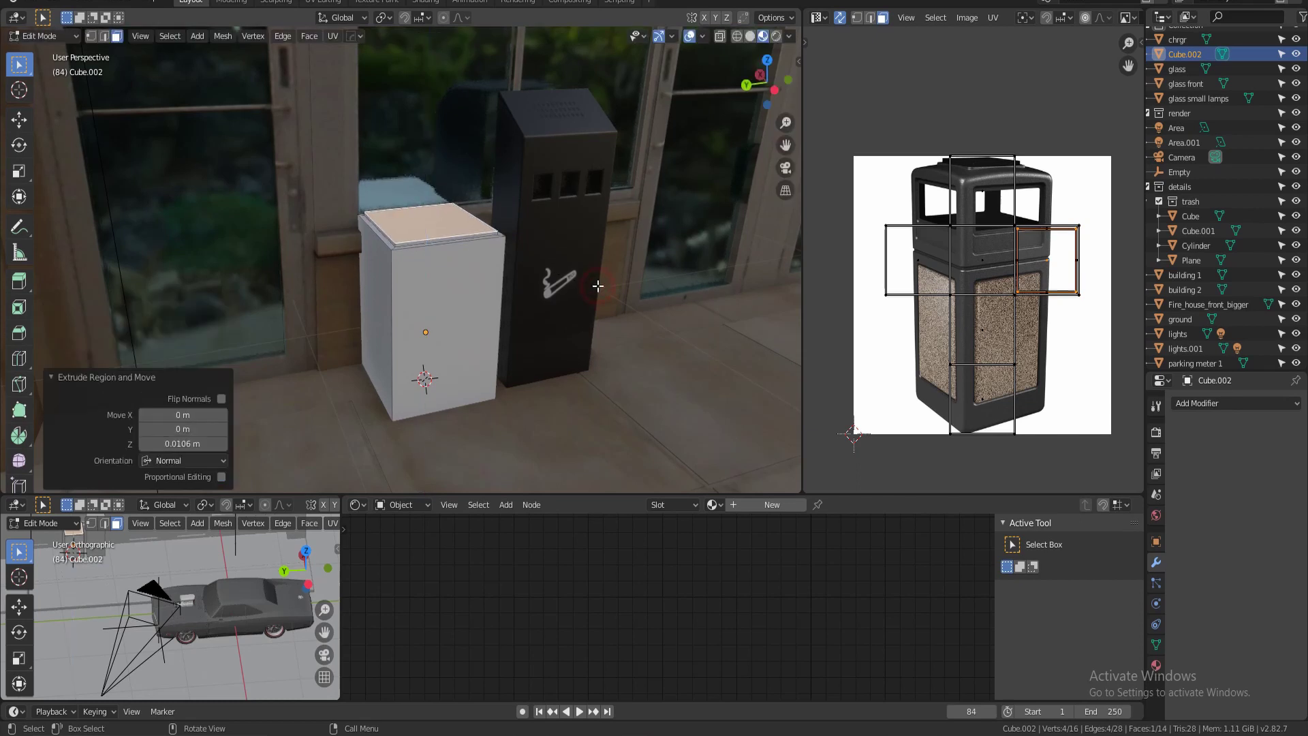
- Scale the top face up by 1.064 and extrude it about 0.228 m to form the bin's upper section
{"action": "key", "text": "s"}
{"action": "left_click", "coordinate": [601, 291]}
{"action": "key", "text": "e"}
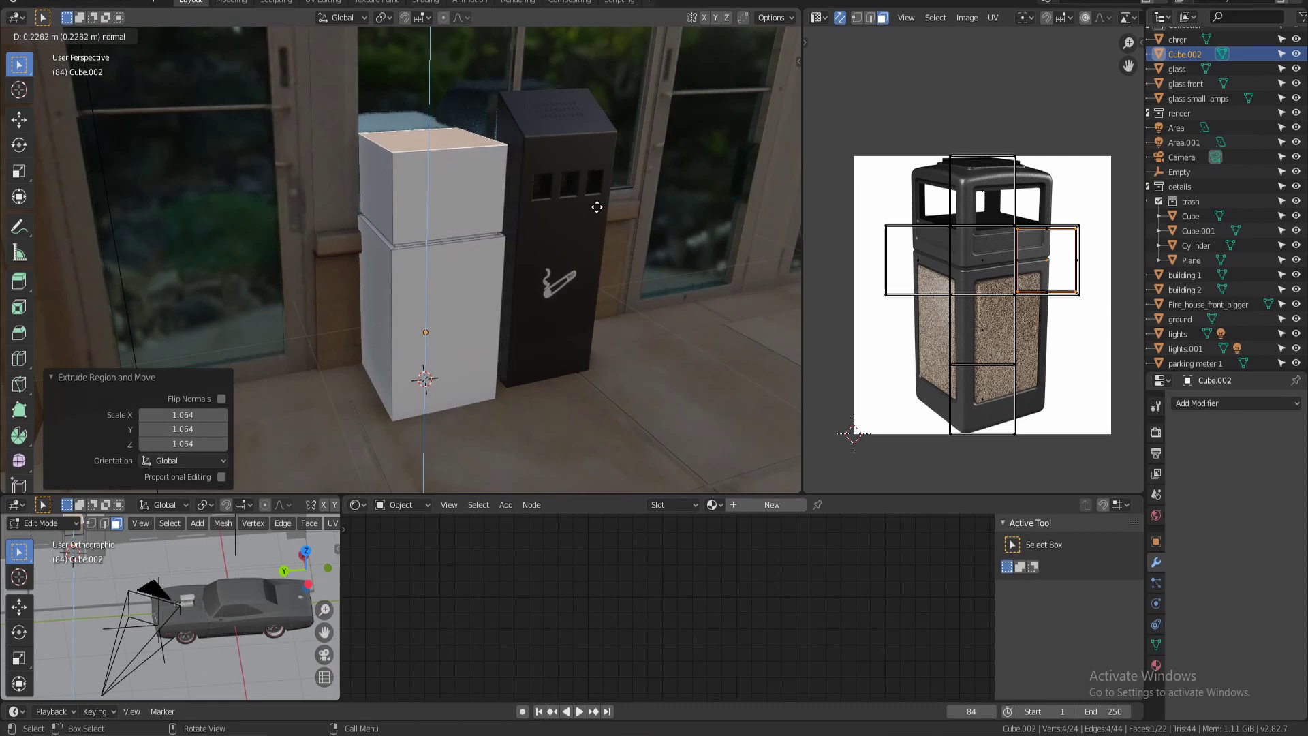
{"action": "left_click", "coordinate": [597, 207]}
{"action": "scroll", "coordinate": [490, 307], "scroll_direction": "up", "scroll_amount": 4}
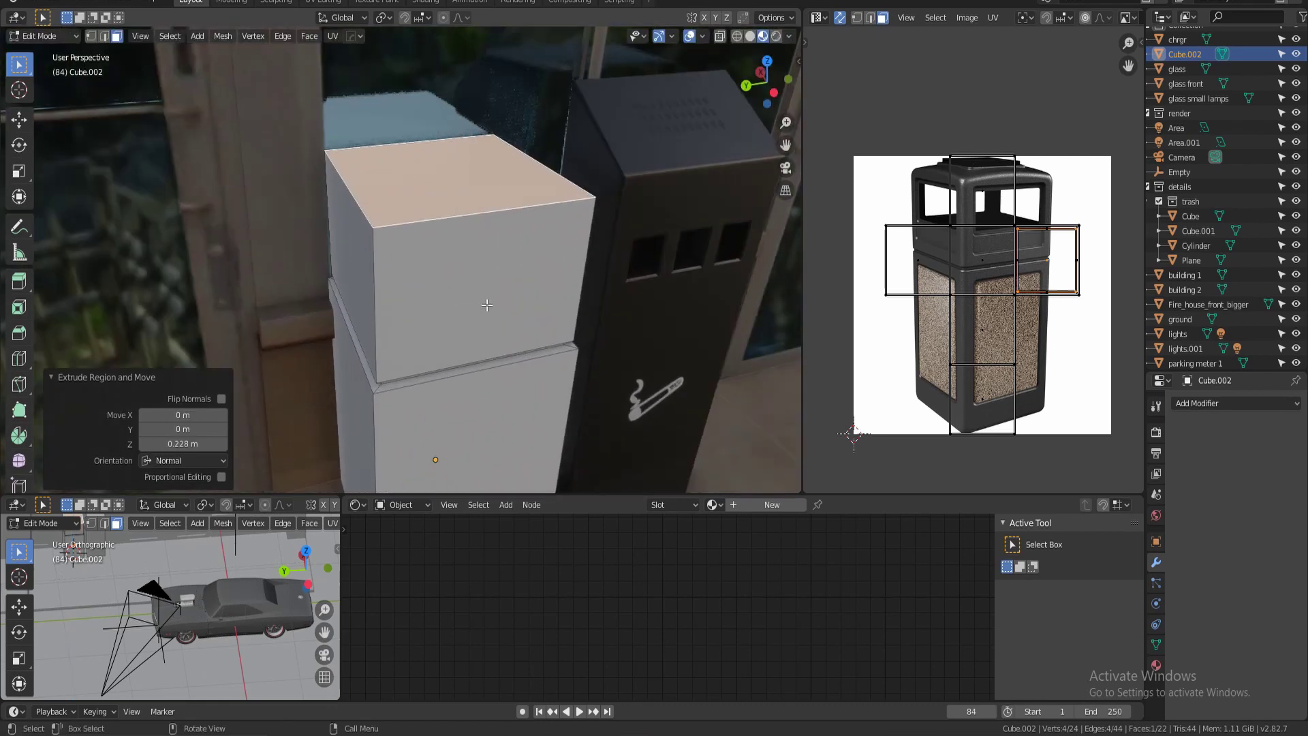
- Inset the upper section's top face by about 0.14 and raise it about 0.02 m for a sloped lid edge
{"action": "key", "text": "i"}
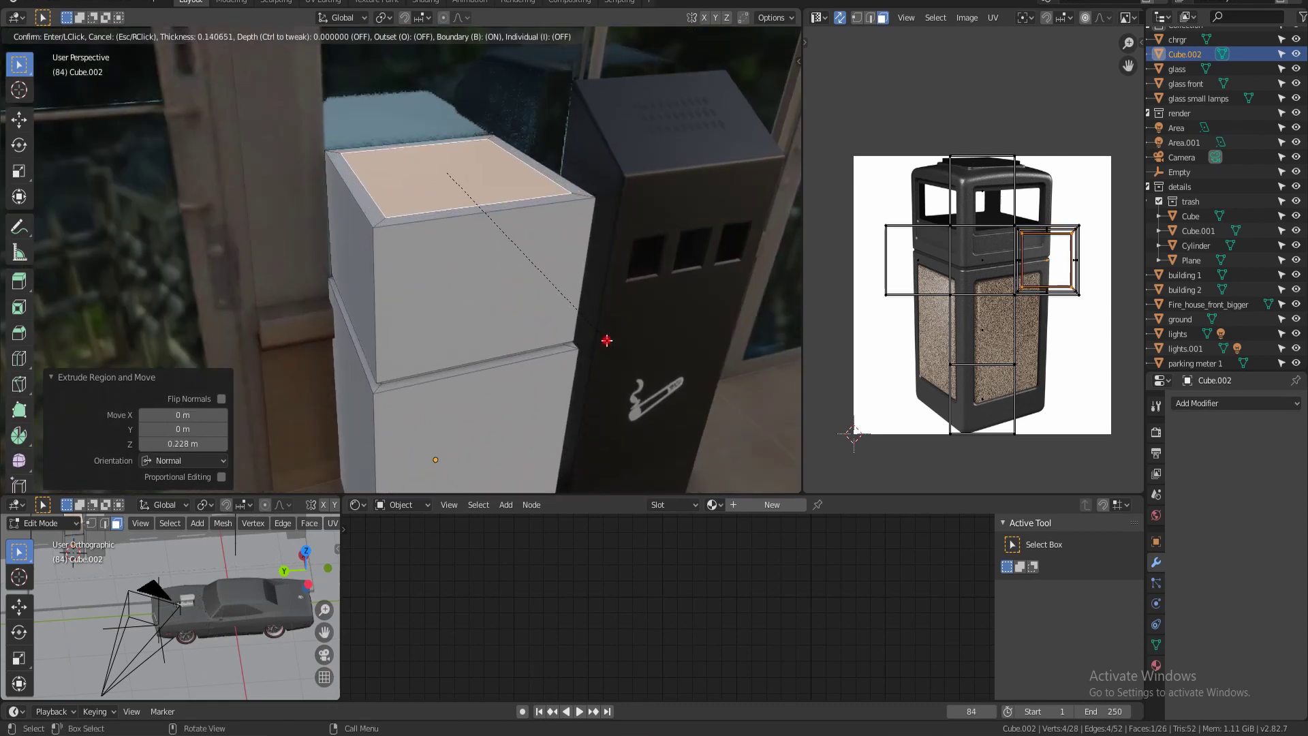
{"action": "left_click", "coordinate": [610, 342]}
{"action": "key", "text": "g"}
{"action": "key", "text": "z"}
{"action": "left_click", "coordinate": [604, 327]}
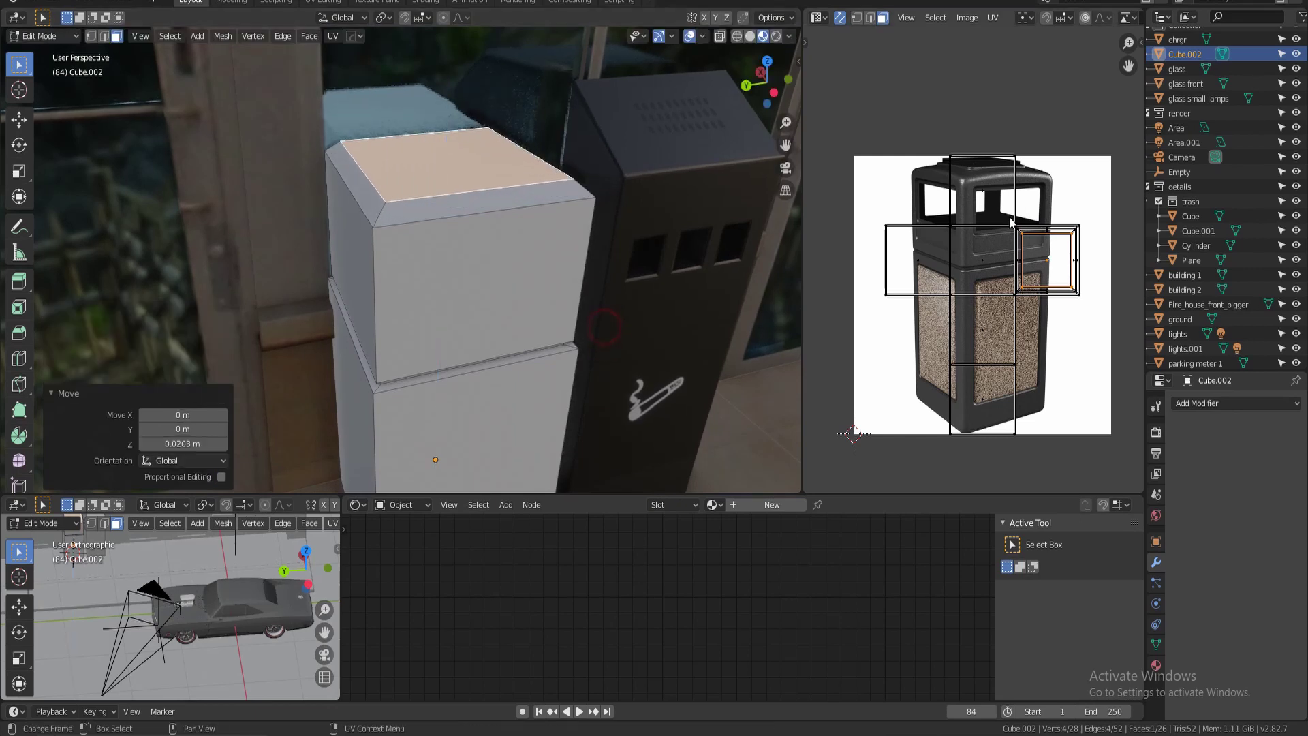
{"action": "scroll", "coordinate": [974, 173], "scroll_direction": "up", "scroll_amount": 3}
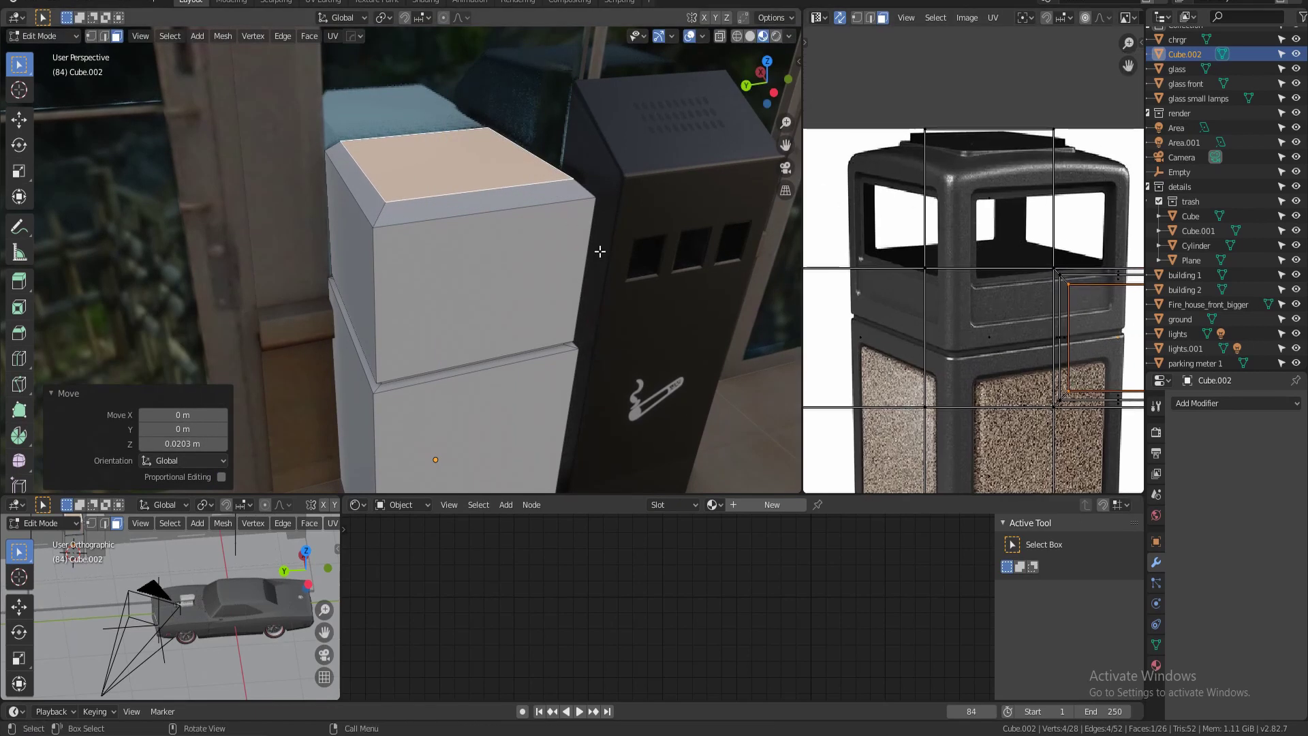
{"action": "key", "text": "i"}
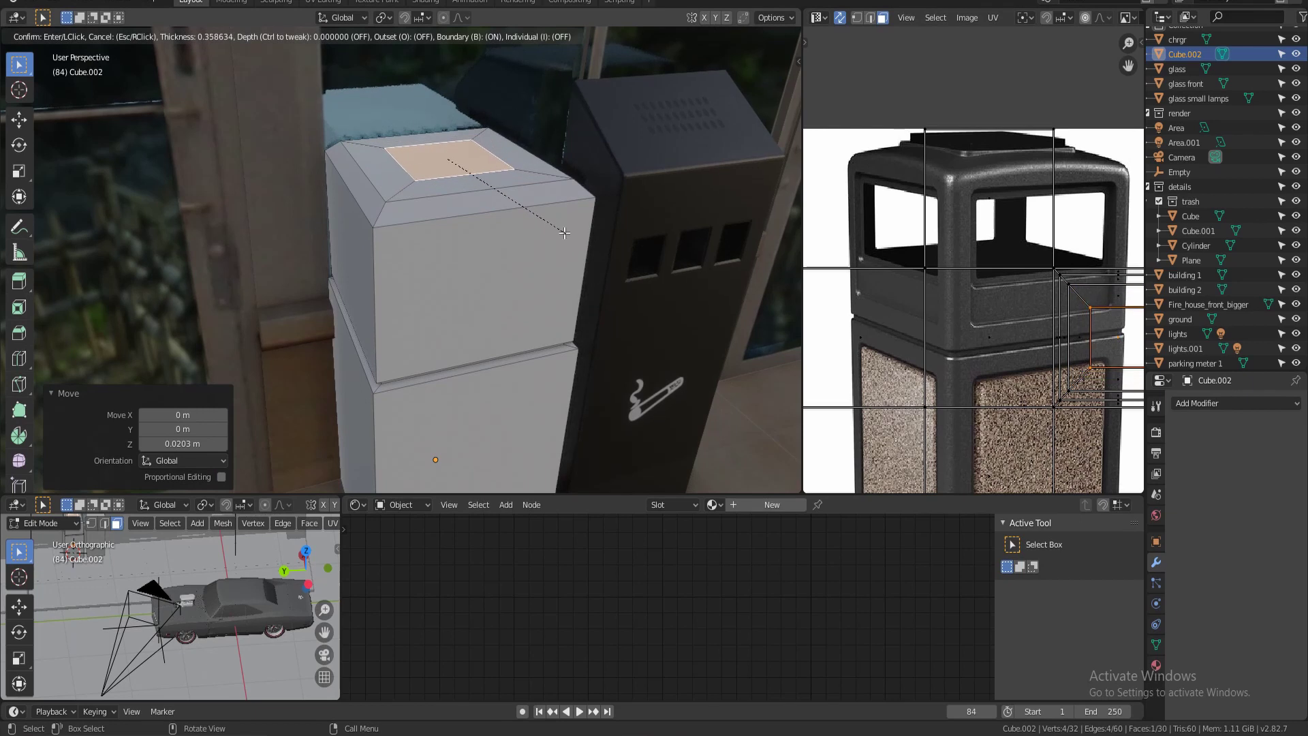
{"action": "left_click", "coordinate": [564, 233]}
{"action": "key", "text": "e"}
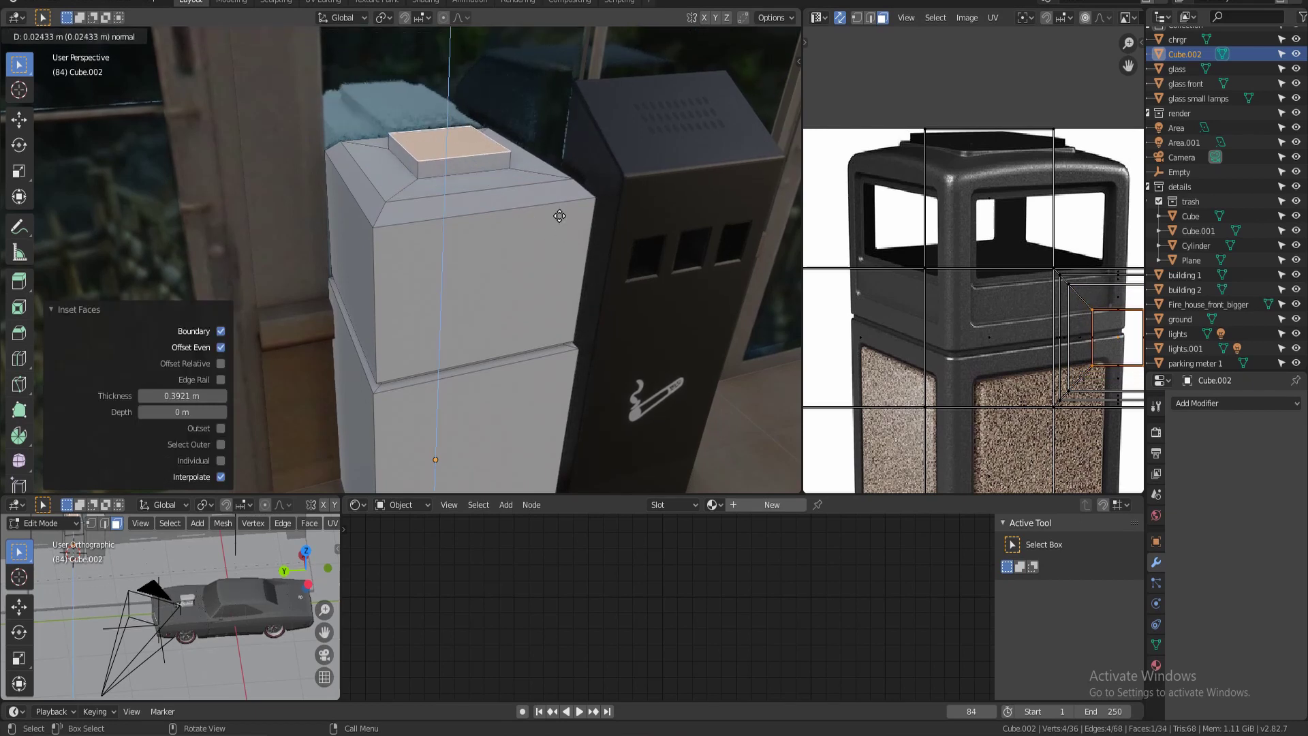
{"action": "key", "text": "Escape"}
{"action": "key", "text": "ctrl+z"}
{"action": "key", "text": "ctrl+z"}
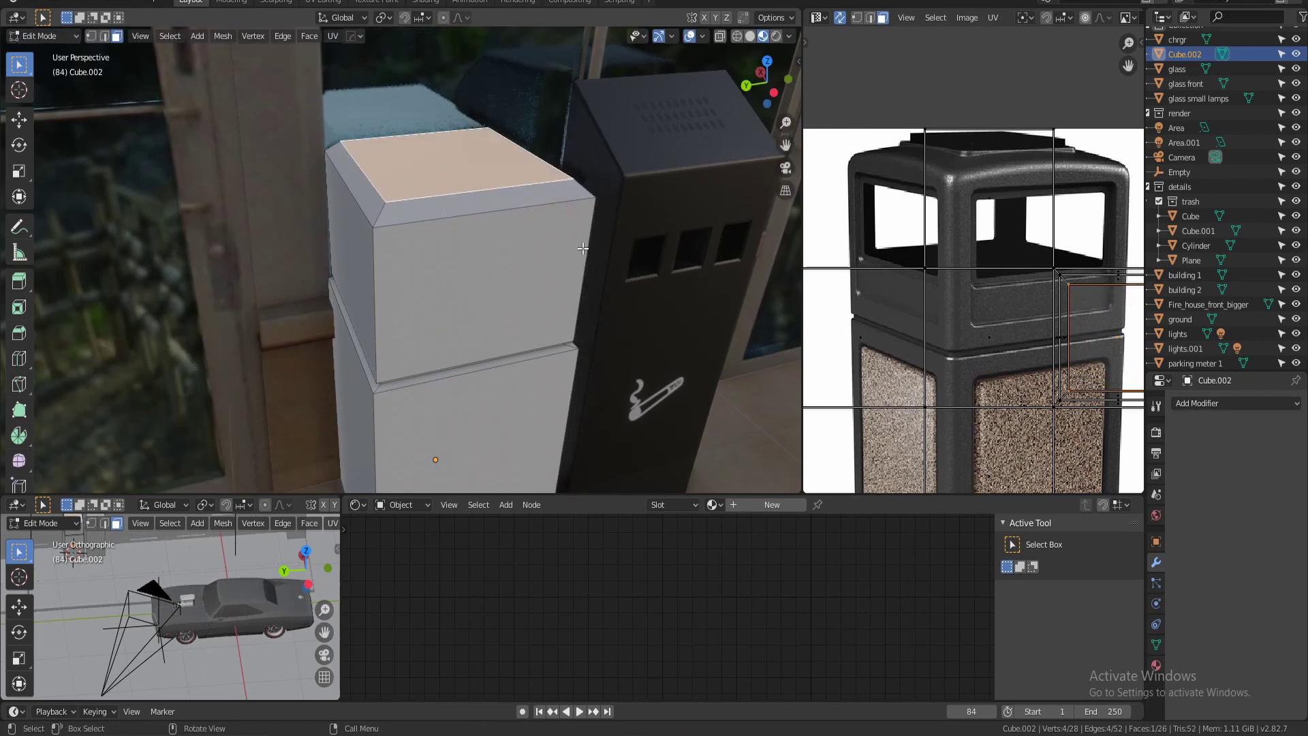
- Inset the lid's top face and extrude it about 0.03 m to form a raised cap
{"action": "key", "text": "i"}
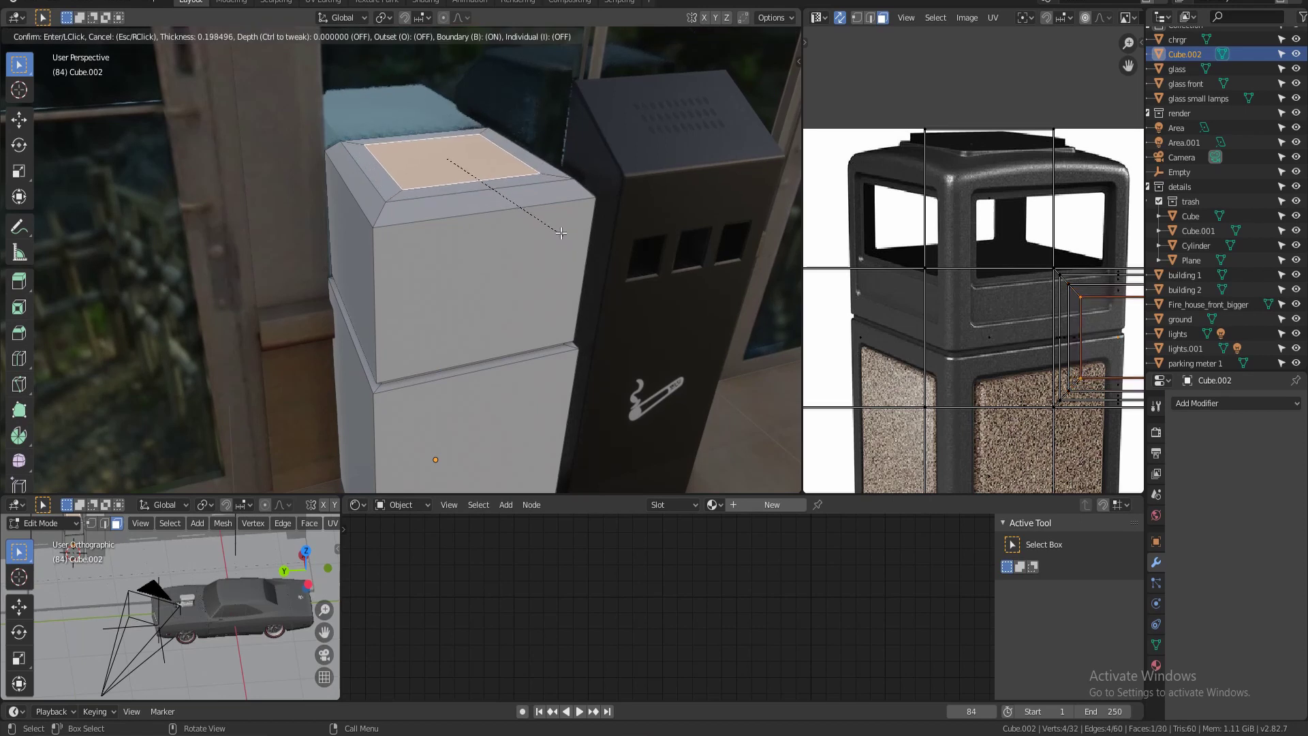
{"action": "left_click", "coordinate": [556, 227]}
{"action": "key", "text": "e"}
{"action": "left_click", "coordinate": [547, 208]}
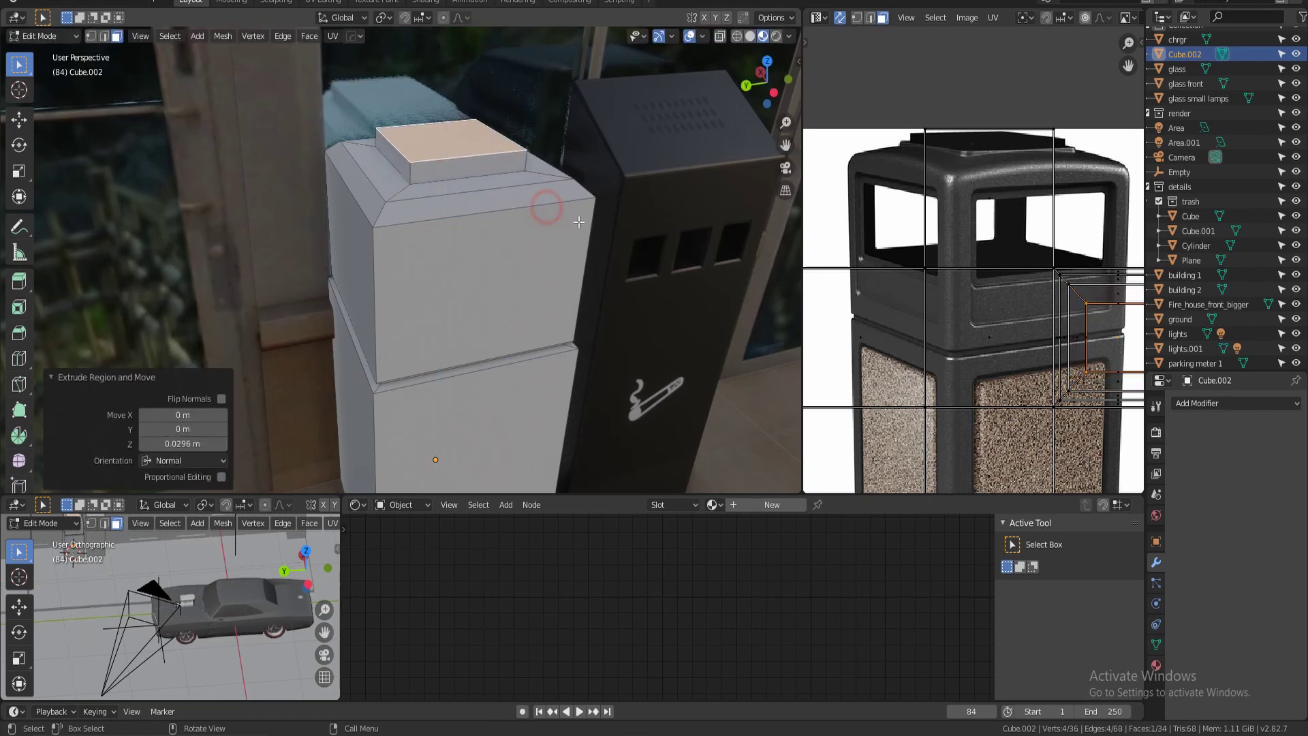
- Inset the top face of the raised cap on the bin's lid
{"action": "key", "text": "u"}
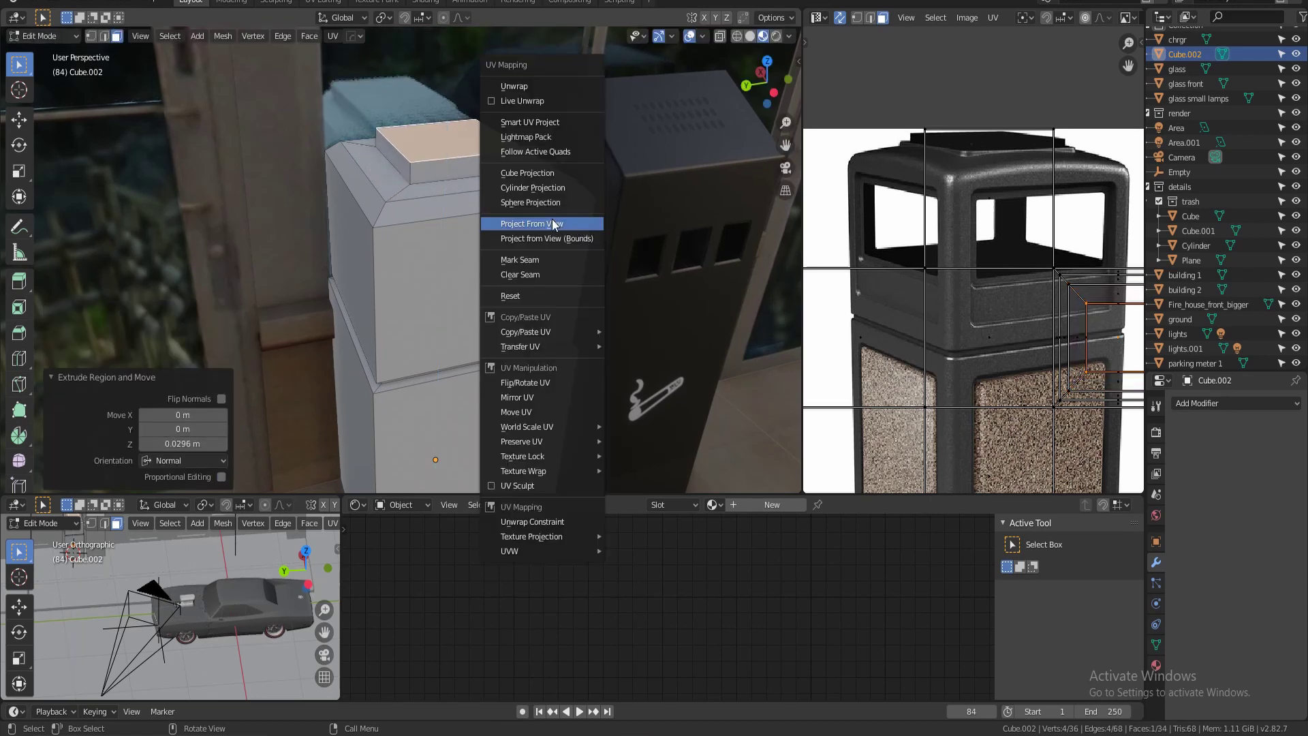
{"action": "left_click", "coordinate": [553, 223]}
{"action": "key", "text": "i"}
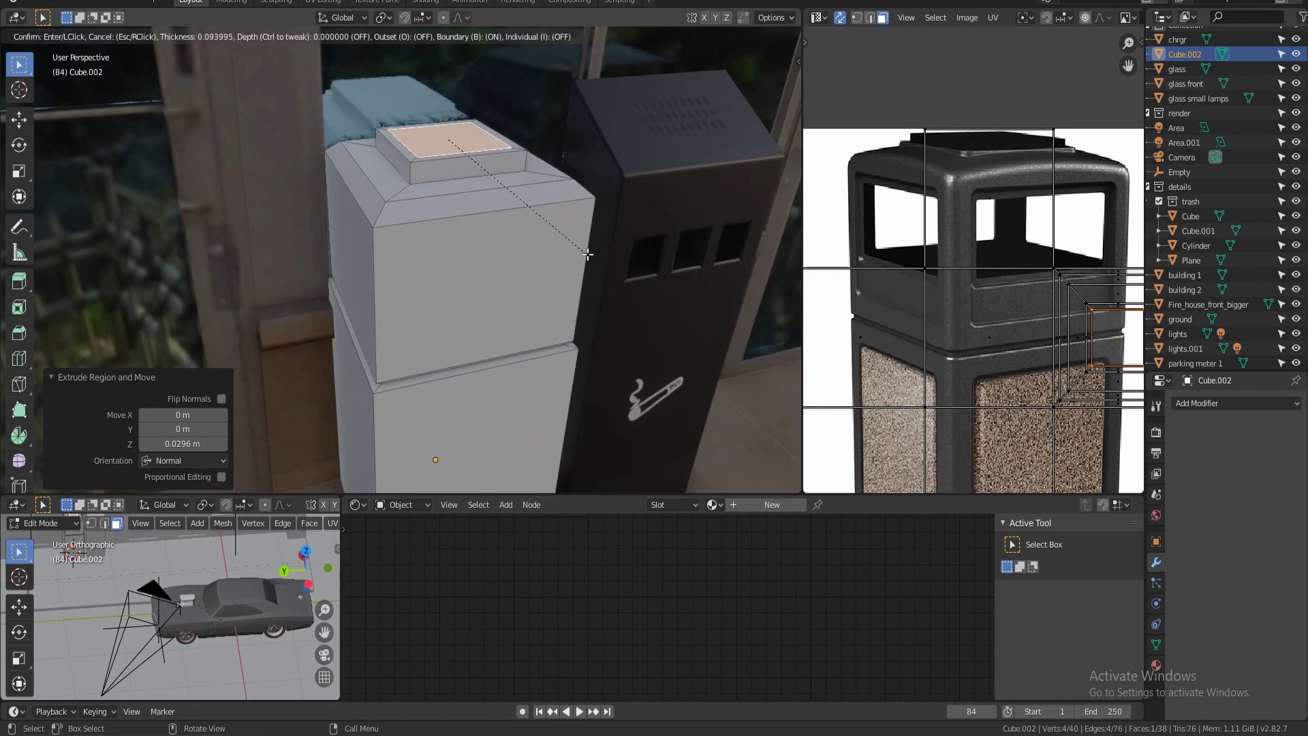
{"action": "left_click", "coordinate": [590, 255]}
{"action": "key", "text": "ctrl+z"}
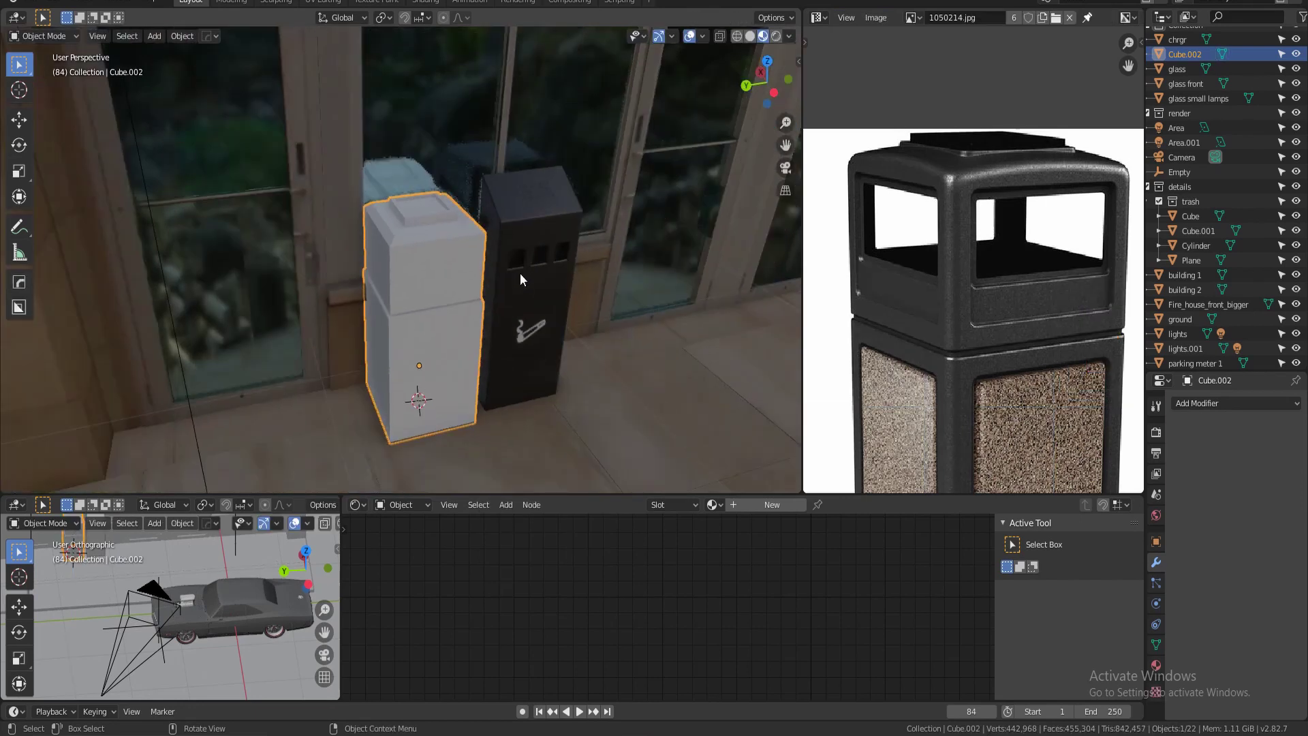
- Isolate the ring of side walls on the bin's upper section by hiding the rest of the mesh
{"action": "scroll", "coordinate": [521, 272], "scroll_direction": "down", "scroll_amount": 3}
{"action": "middle_click_drag", "start_coordinate": [502, 289], "coordinate": [464, 303]}
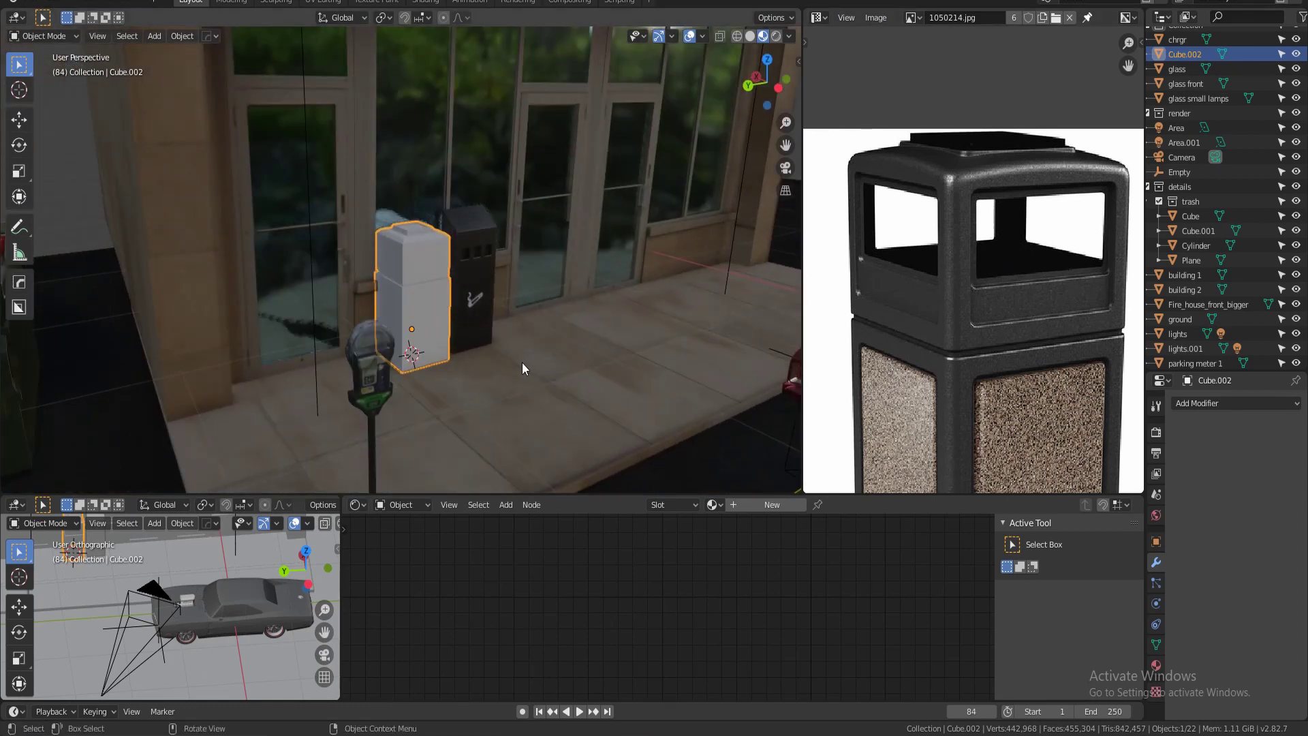
{"action": "scroll", "coordinate": [505, 366], "scroll_direction": "up", "scroll_amount": 3}
{"action": "middle_click_drag", "start_coordinate": [479, 368], "coordinate": [452, 369]}
{"action": "middle_click_drag", "start_coordinate": [364, 395], "coordinate": [415, 333], "text": "shift"}
{"action": "key", "text": "Tab"}
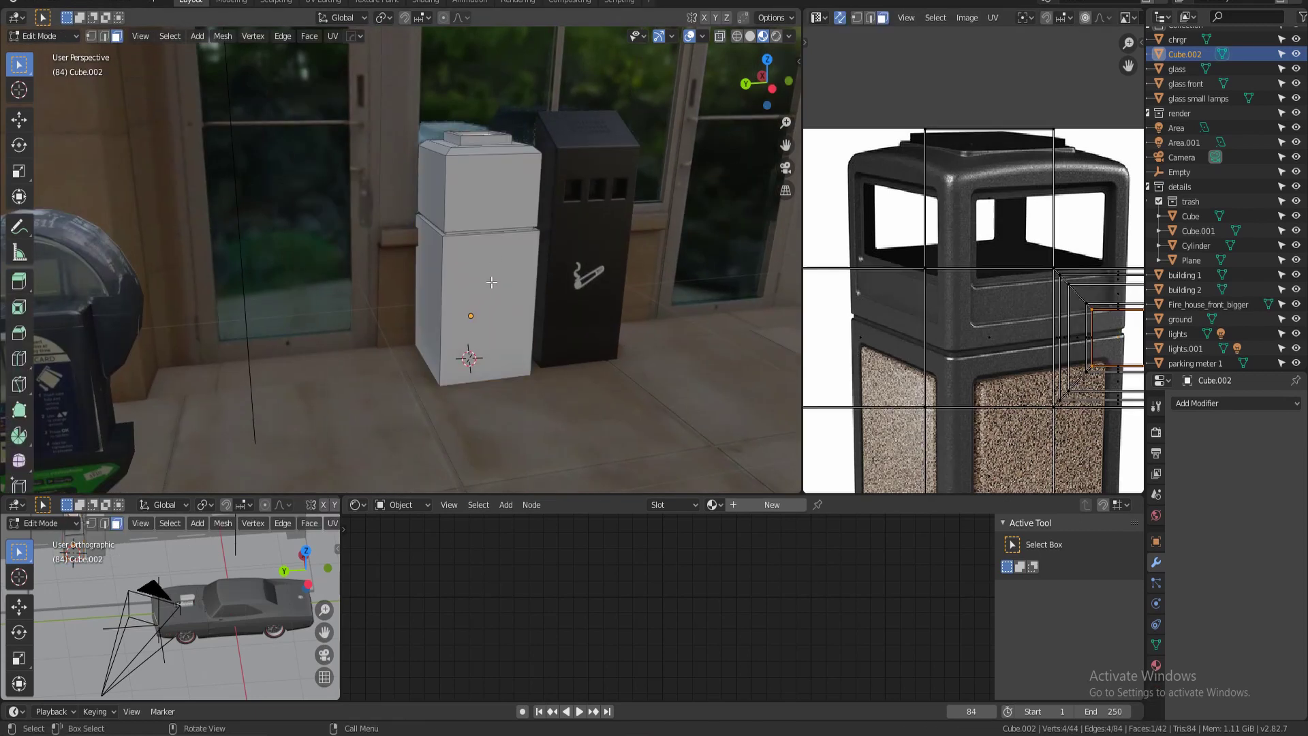
{"action": "left_click", "coordinate": [486, 206]}
{"action": "left_click", "coordinate": [445, 199], "text": "alt"}
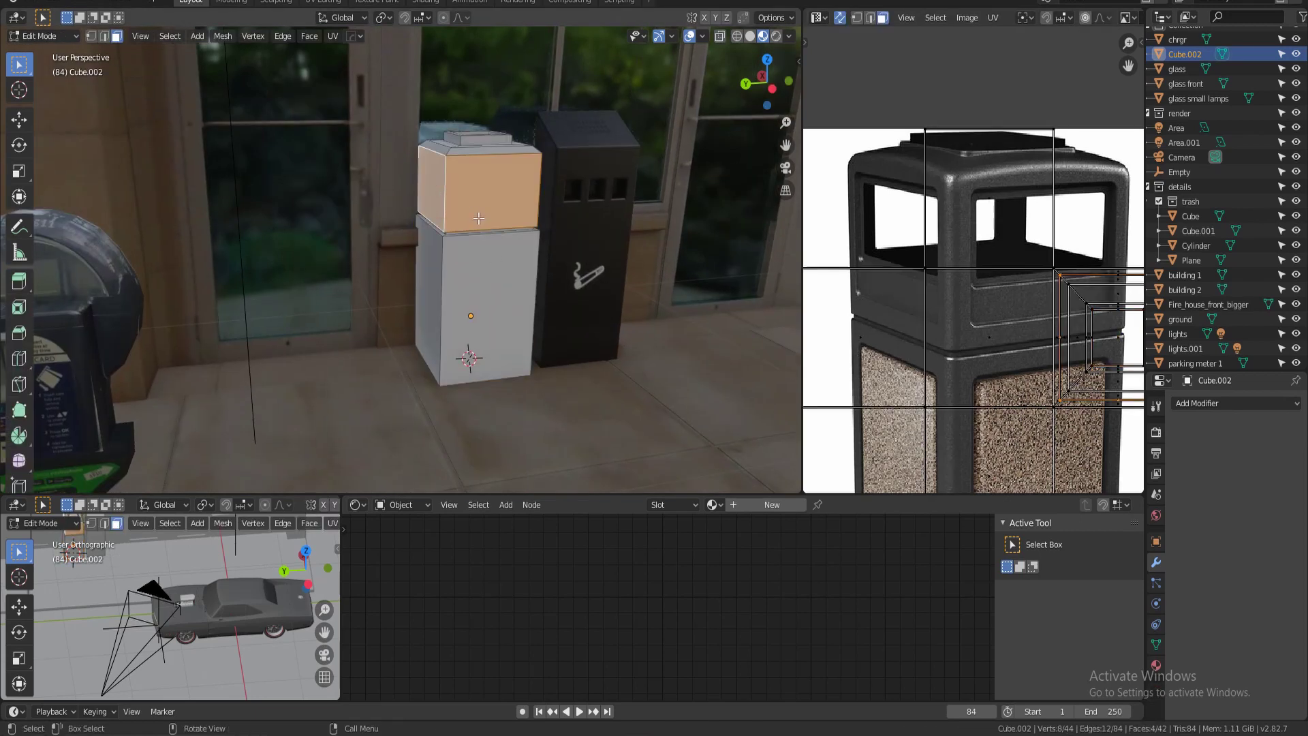
{"action": "key", "text": "shift+h"}
- Cut a horizontal edge loop around the isolated walls near their upper edge, with a slide factor of about -0.66
{"action": "mouse_move", "coordinate": [485, 222]}
{"action": "middle_mouse_down"}
{"action": "mouse_move", "coordinate": [514, 256]}
{"action": "mouse_move", "coordinate": [456, 254]}
{"action": "mouse_move", "coordinate": [481, 299]}
{"action": "mouse_move", "coordinate": [465, 220]}
{"action": "middle_mouse_up"}
{"action": "scroll", "coordinate": [456, 254], "scroll_direction": "up", "scroll_amount": 2}
{"action": "left_click", "coordinate": [452, 157]}
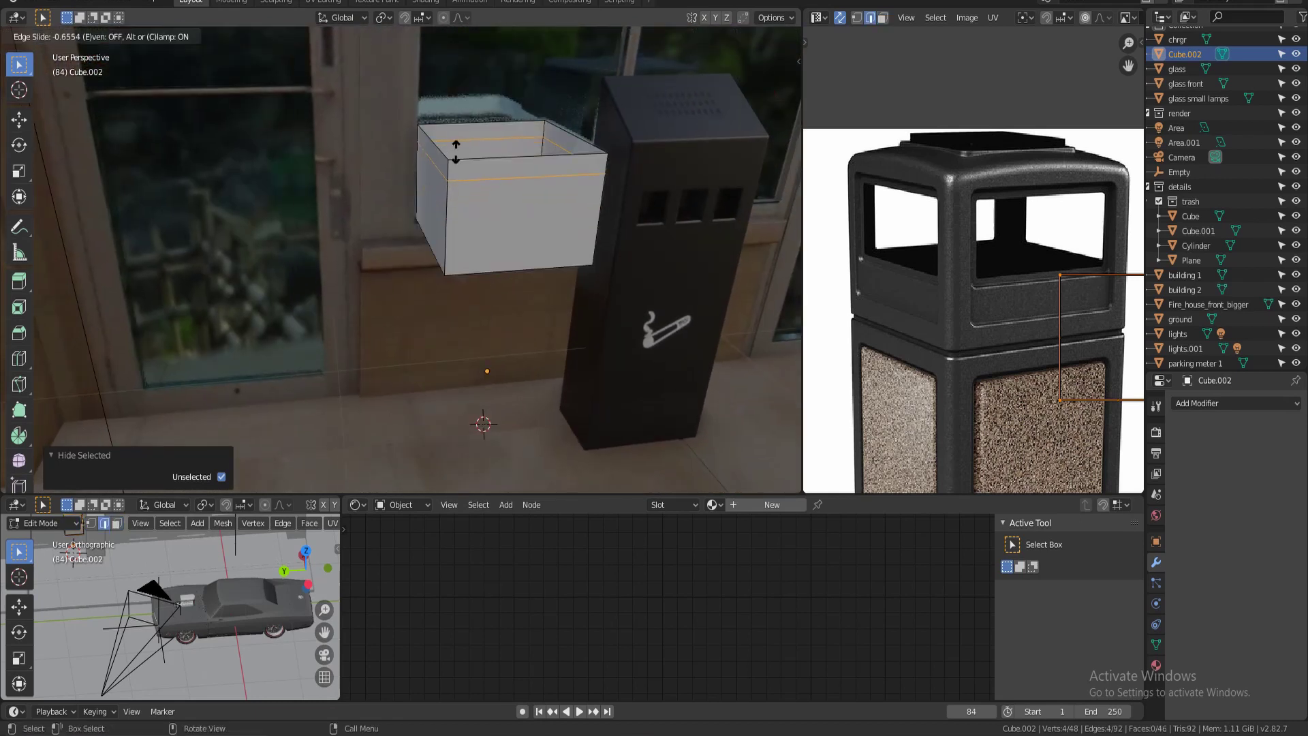
{"action": "left_click", "coordinate": [457, 152]}
{"action": "key", "text": "ctrl+r"}
{"action": "left_click", "coordinate": [435, 250]}
{"action": "right_click", "coordinate": [433, 250]}
{"action": "key", "text": "ctrl+z"}
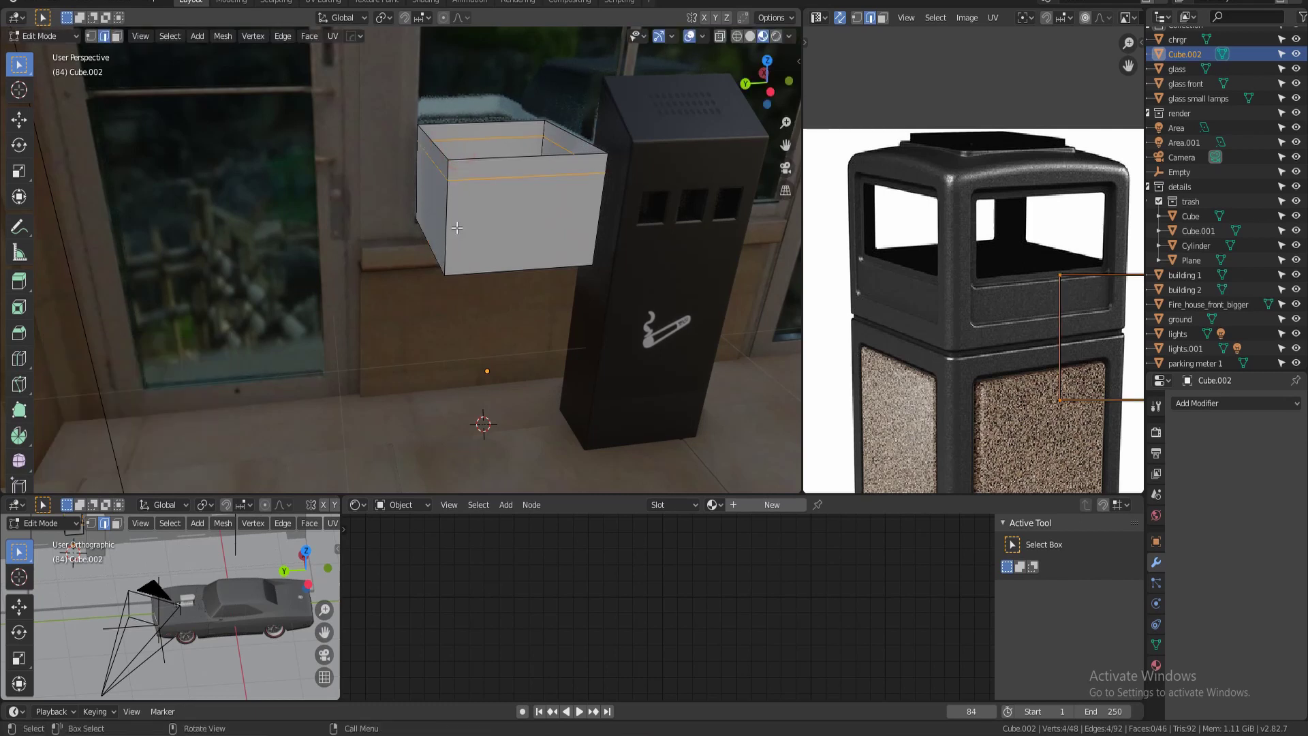
- Cut a second horizontal loop around the walls near their lower edge, with a slide factor of 0.578
{"action": "key", "text": "ctrl+r"}
{"action": "left_click", "coordinate": [455, 228]}
{"action": "left_click", "coordinate": [455, 253]}
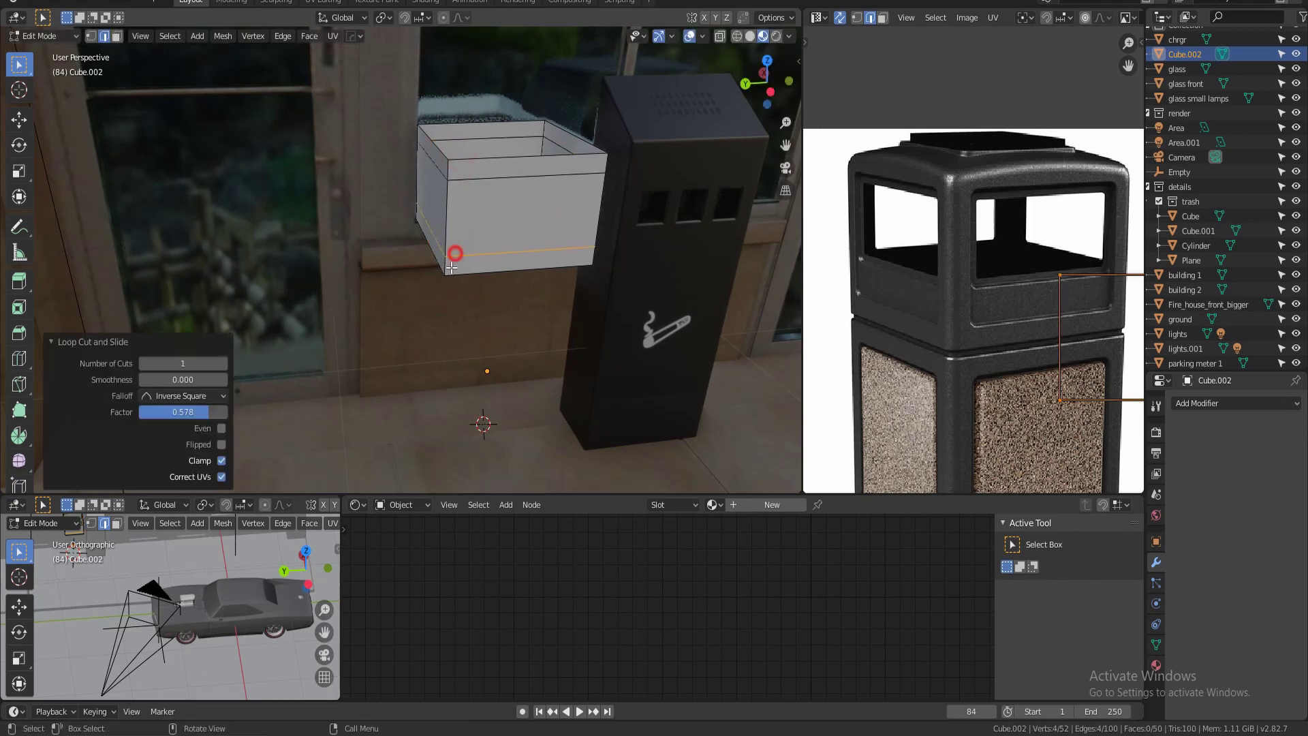
- Add two vertical cuts near the corners of one side wall, with slide factors of -0.751 and about 0.66
{"action": "middle_click_drag", "start_coordinate": [453, 254], "coordinate": [501, 286]}
{"action": "left_click", "coordinate": [536, 139]}
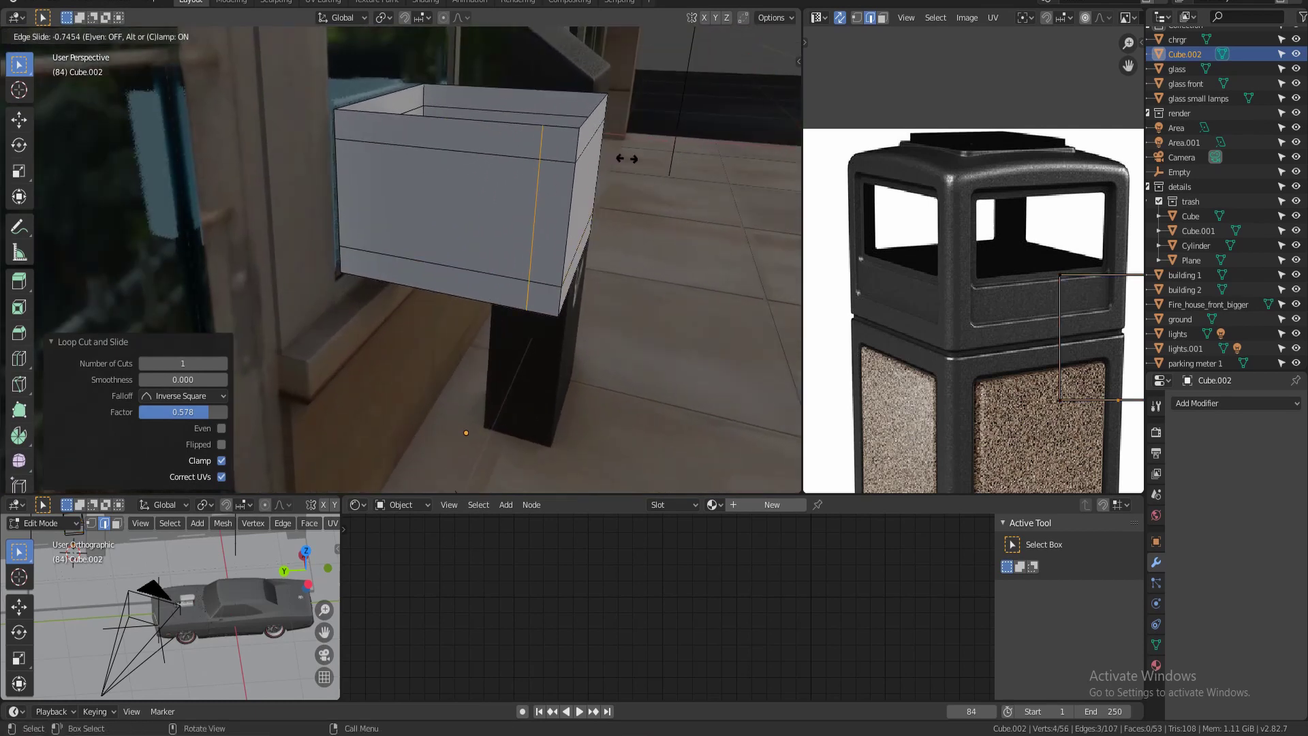
{"action": "left_click", "coordinate": [627, 159]}
{"action": "key", "text": "ctrl+r"}
{"action": "left_click", "coordinate": [433, 126]}
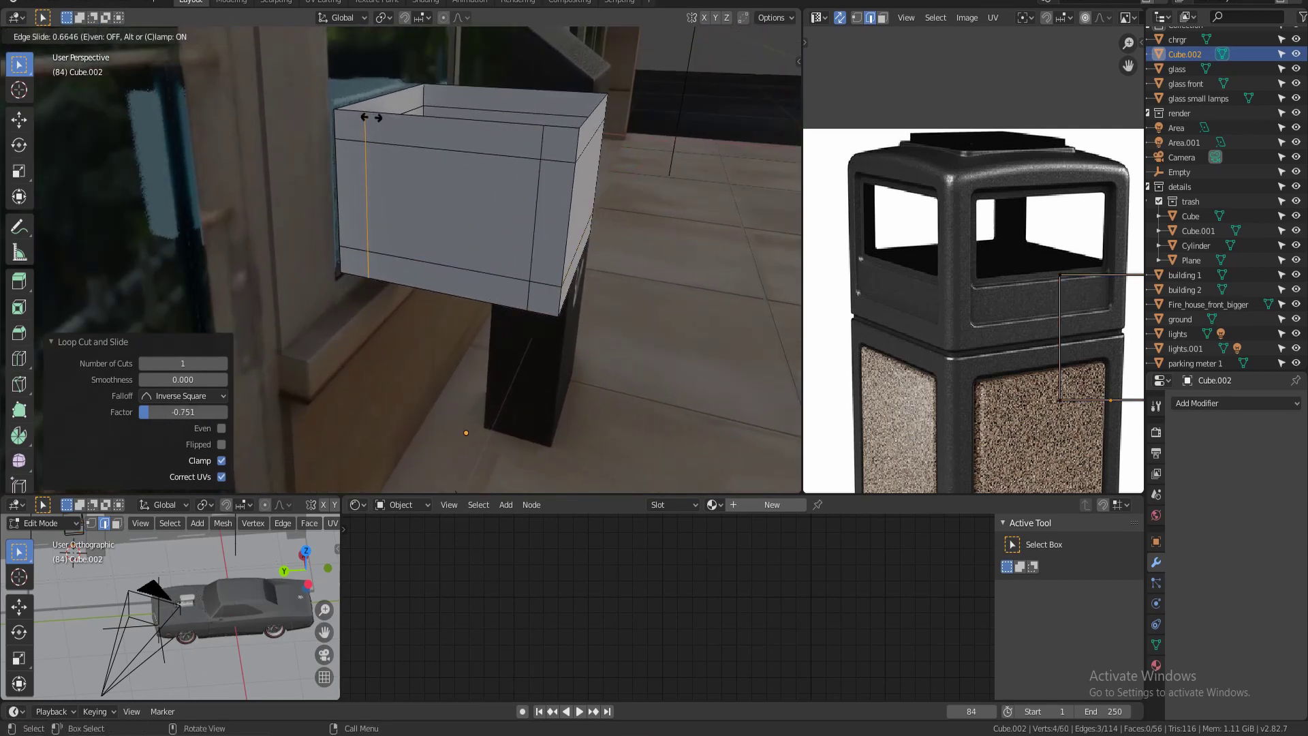
{"action": "left_click", "coordinate": [371, 117]}
- Add two vertical cuts near the corners of the next side wall of the upper section
{"action": "middle_click_drag", "start_coordinate": [374, 123], "coordinate": [468, 218]}
{"action": "scroll", "coordinate": [467, 218], "scroll_direction": "down", "scroll_amount": 5}
{"action": "middle_click_drag", "start_coordinate": [496, 288], "coordinate": [523, 271]}
{"action": "scroll", "coordinate": [546, 282], "scroll_direction": "down", "scroll_amount": 2}
{"action": "middle_click_drag", "start_coordinate": [648, 313], "coordinate": [497, 337]}
{"action": "middle_click_drag", "start_coordinate": [437, 291], "coordinate": [607, 190]}
{"action": "scroll", "coordinate": [538, 273], "scroll_direction": "up", "scroll_amount": 5}
{"action": "scroll", "coordinate": [475, 190], "scroll_direction": "up", "scroll_amount": 2}
{"action": "key", "text": "ctrl+r"}
{"action": "left_click", "coordinate": [481, 172]}
{"action": "left_click", "coordinate": [493, 277]}
{"action": "key", "text": "ctrl+r"}
{"action": "left_click", "coordinate": [515, 252]}
{"action": "left_click", "coordinate": [458, 297]}
- Add vertical cuts near the corners of the remaining side walls so every wall has a framed central panel
{"action": "key", "text": "ctrl+r"}
{"action": "left_click", "coordinate": [649, 240]}
{"action": "key", "text": "ctrl+r"}
{"action": "left_click", "coordinate": [608, 187]}
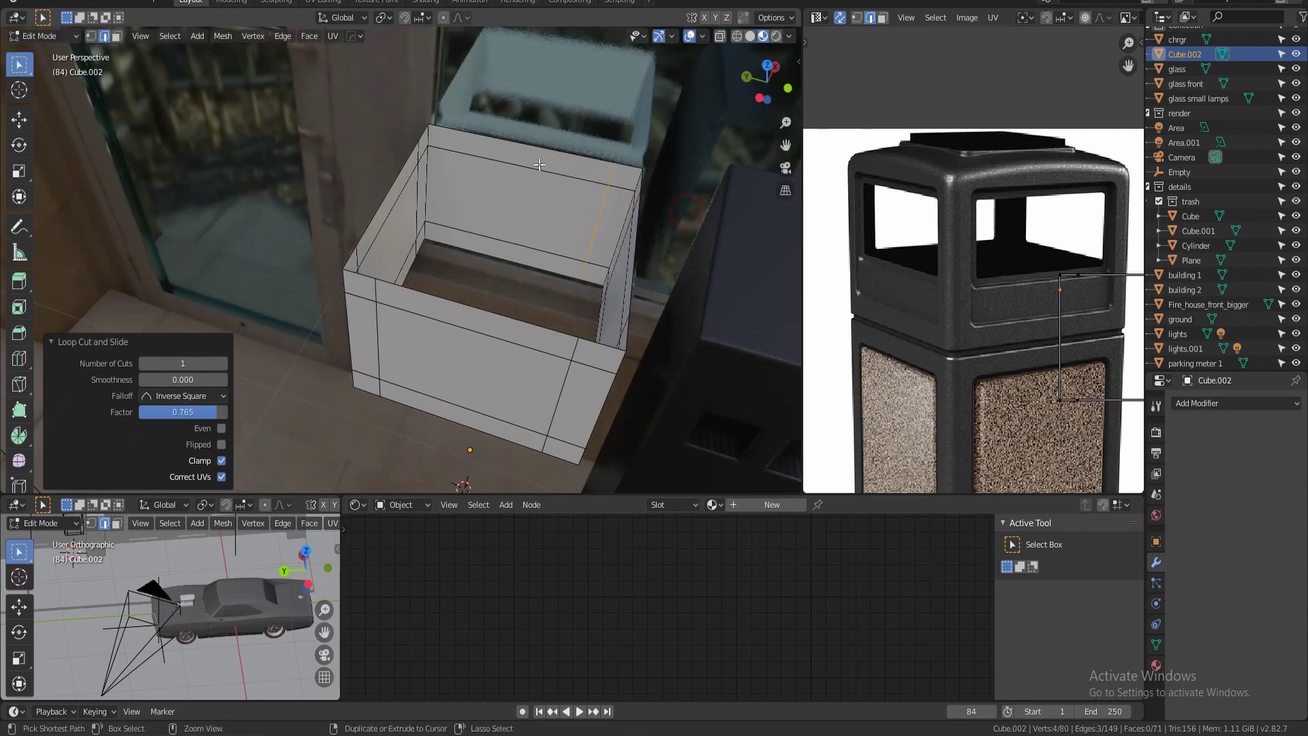
{"action": "key", "text": "ctrl+r"}
{"action": "left_click", "coordinate": [538, 164]}
{"action": "left_click", "coordinate": [470, 166]}
- Delete the central face of all four upper walls to open the windows, and reveal the hidden parts of the bin
{"action": "middle_click_drag", "start_coordinate": [470, 166], "coordinate": [382, 293]}
{"action": "key", "text": "3"}
{"action": "left_click", "coordinate": [382, 292]}
{"action": "left_click", "coordinate": [396, 241], "text": "shift"}
{"action": "left_click", "coordinate": [569, 336], "text": "shift"}
{"action": "left_click", "coordinate": [526, 233], "text": "shift"}
{"action": "mouse_move", "coordinate": [526, 233]}
{"action": "middle_mouse_down"}
{"action": "mouse_move", "coordinate": [509, 344]}
{"action": "mouse_move", "coordinate": [537, 244]}
{"action": "middle_mouse_up"}
{"action": "key", "text": "x"}
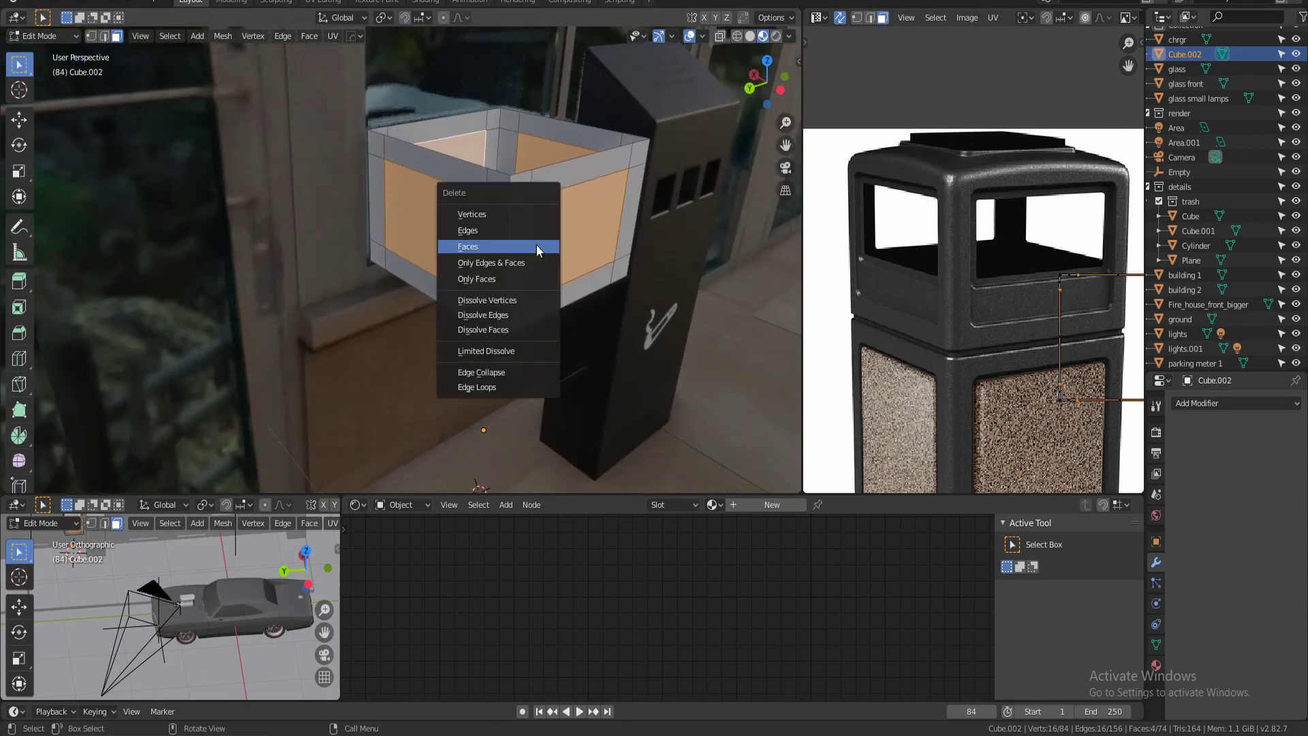
{"action": "left_click", "coordinate": [534, 244]}
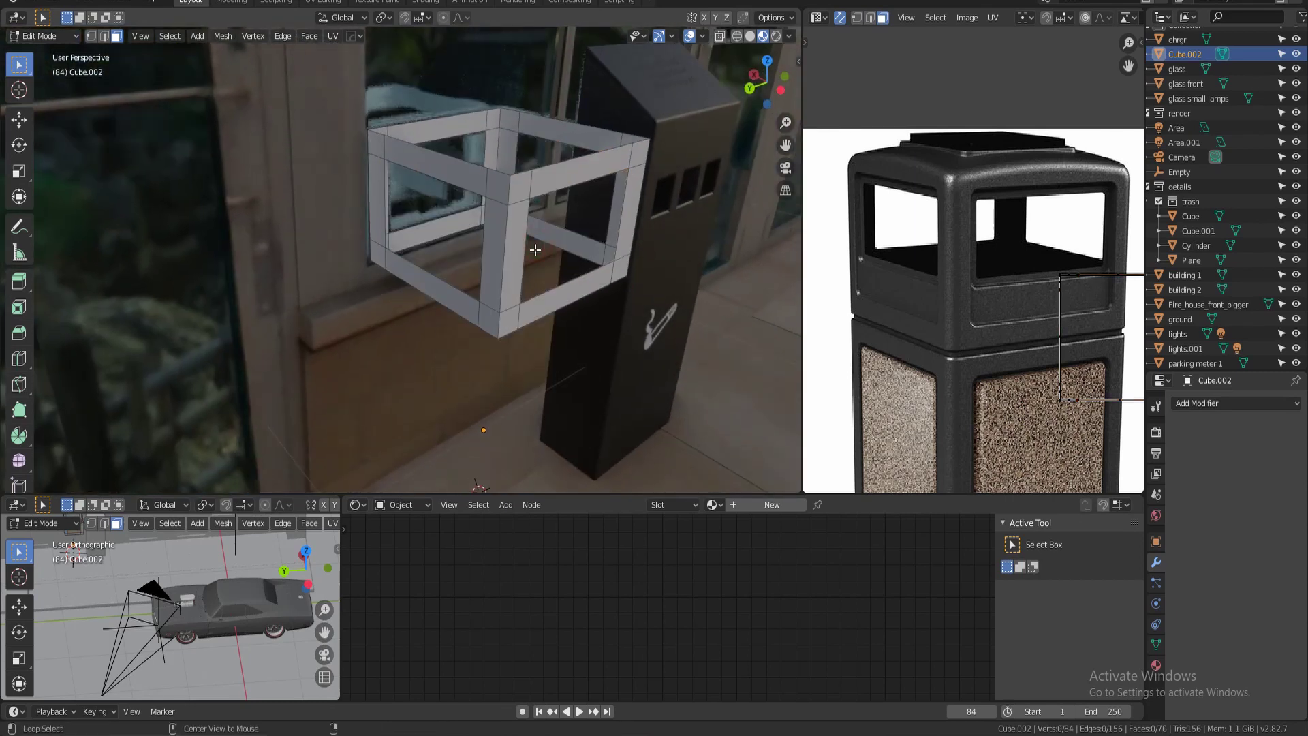
{"action": "key", "text": "alt+h"}
{"action": "scroll", "coordinate": [535, 256], "scroll_direction": "down", "scroll_amount": 3}
{"action": "key", "text": "Tab"}
- Examine the bin with its window openings from several sides and compare it with the whole reference photo
{"action": "middle_click_drag", "start_coordinate": [500, 330], "coordinate": [502, 304]}
{"action": "scroll", "coordinate": [502, 304], "scroll_direction": "down", "scroll_amount": 4}
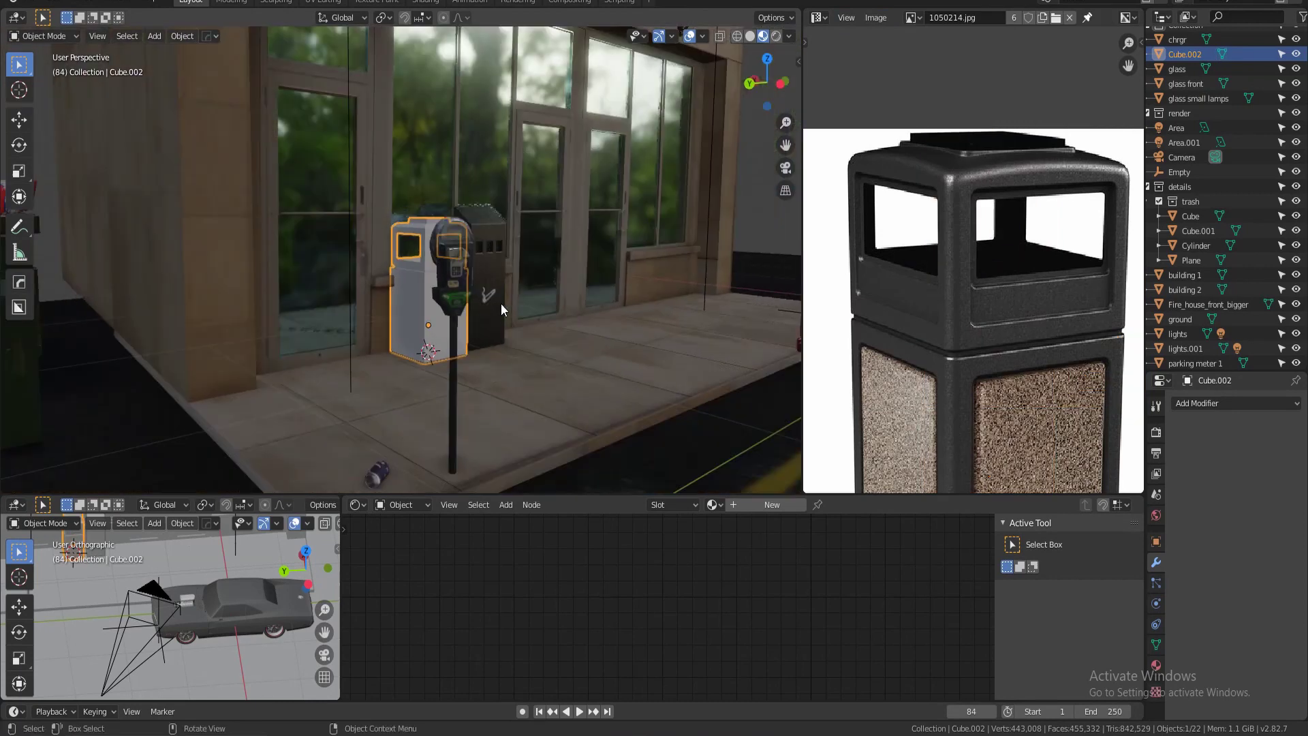
{"action": "left_click", "coordinate": [748, 238]}
{"action": "middle_click_drag", "start_coordinate": [585, 287], "coordinate": [412, 351]}
{"action": "scroll", "coordinate": [429, 310], "scroll_direction": "up", "scroll_amount": 2}
{"action": "scroll", "coordinate": [409, 310], "scroll_direction": "down", "scroll_amount": 4}
{"action": "middle_click_drag", "start_coordinate": [300, 331], "coordinate": [379, 324], "text": "shift"}
{"action": "scroll", "coordinate": [307, 351], "scroll_direction": "up", "scroll_amount": 5}
{"action": "middle_click_drag", "start_coordinate": [284, 358], "coordinate": [345, 305]}
{"action": "scroll", "coordinate": [361, 299], "scroll_direction": "down", "scroll_amount": 4}
{"action": "middle_click_drag", "start_coordinate": [427, 285], "coordinate": [498, 313]}
{"action": "middle_click_drag", "start_coordinate": [591, 278], "coordinate": [420, 315], "text": "shift"}
{"action": "scroll", "coordinate": [471, 252], "scroll_direction": "up", "scroll_amount": 5}
{"action": "scroll", "coordinate": [397, 301], "scroll_direction": "down", "scroll_amount": 1}
{"action": "scroll", "coordinate": [923, 337], "scroll_direction": "down", "scroll_amount": 3}
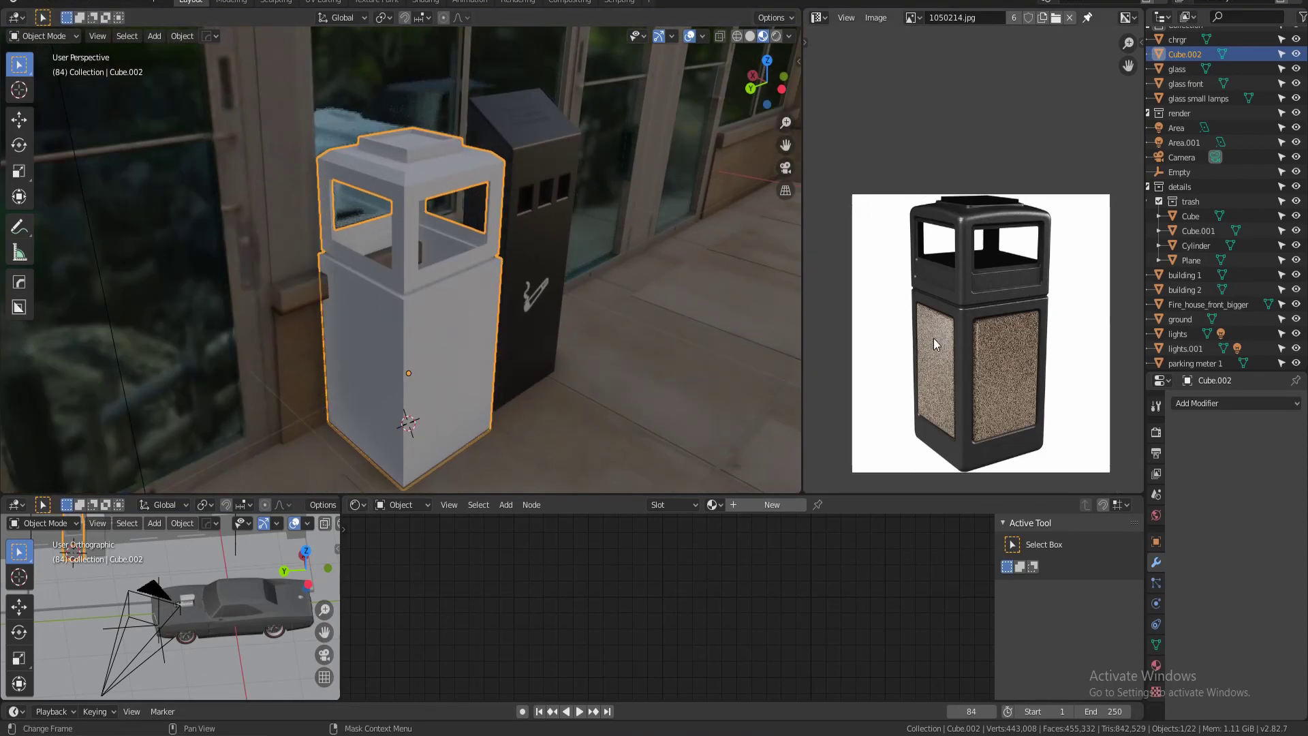
- Create a new material for the bin and add an Image Texture node beside the Principled BSDF
{"action": "left_click", "coordinate": [769, 505]}
{"action": "middle_click_drag", "start_coordinate": [708, 553], "coordinate": [682, 568]}
{"action": "key", "text": "shift+a"}
{"action": "left_click", "coordinate": [613, 559]}
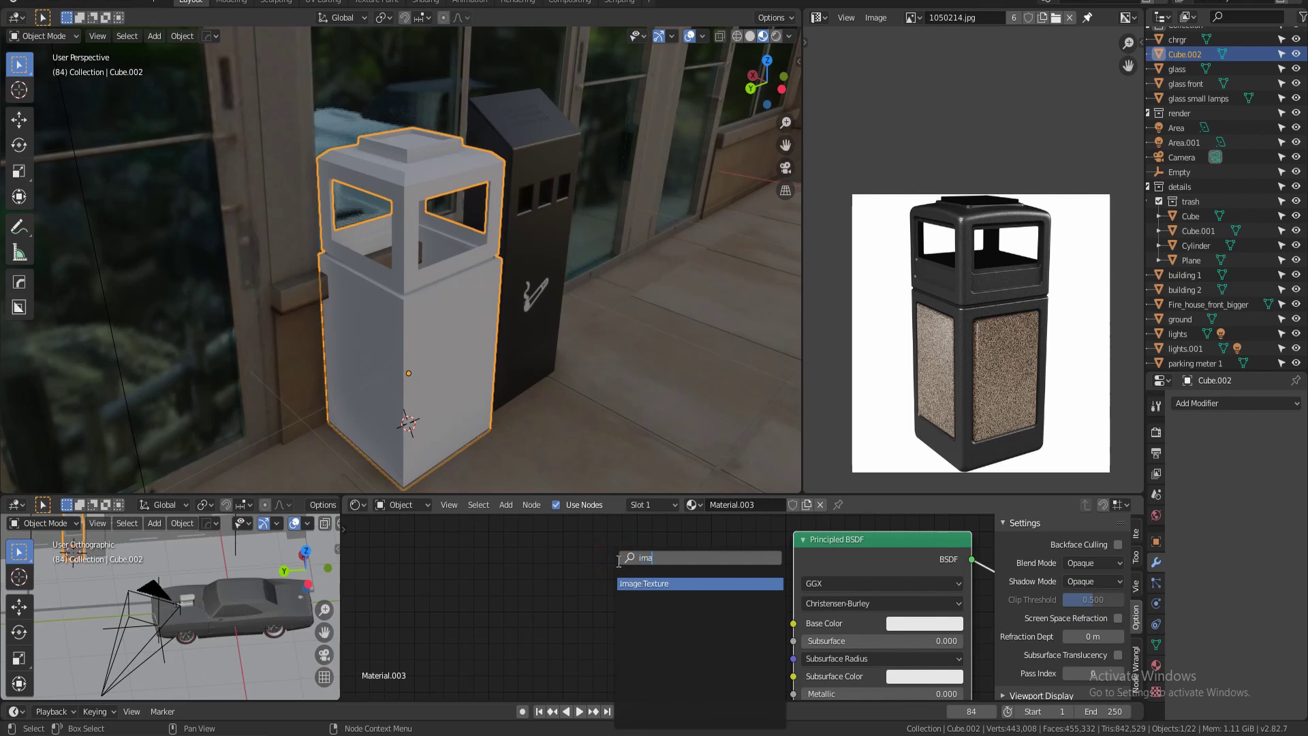
{"action": "type", "text": "ima"}
{"action": "left_click", "coordinate": [646, 583]}
{"action": "left_click", "coordinate": [620, 586]}
- Load 1050214.jpg into the image texture node and connect its Color output to the Principled BSDF's Base Color
{"action": "left_click", "coordinate": [546, 601]}
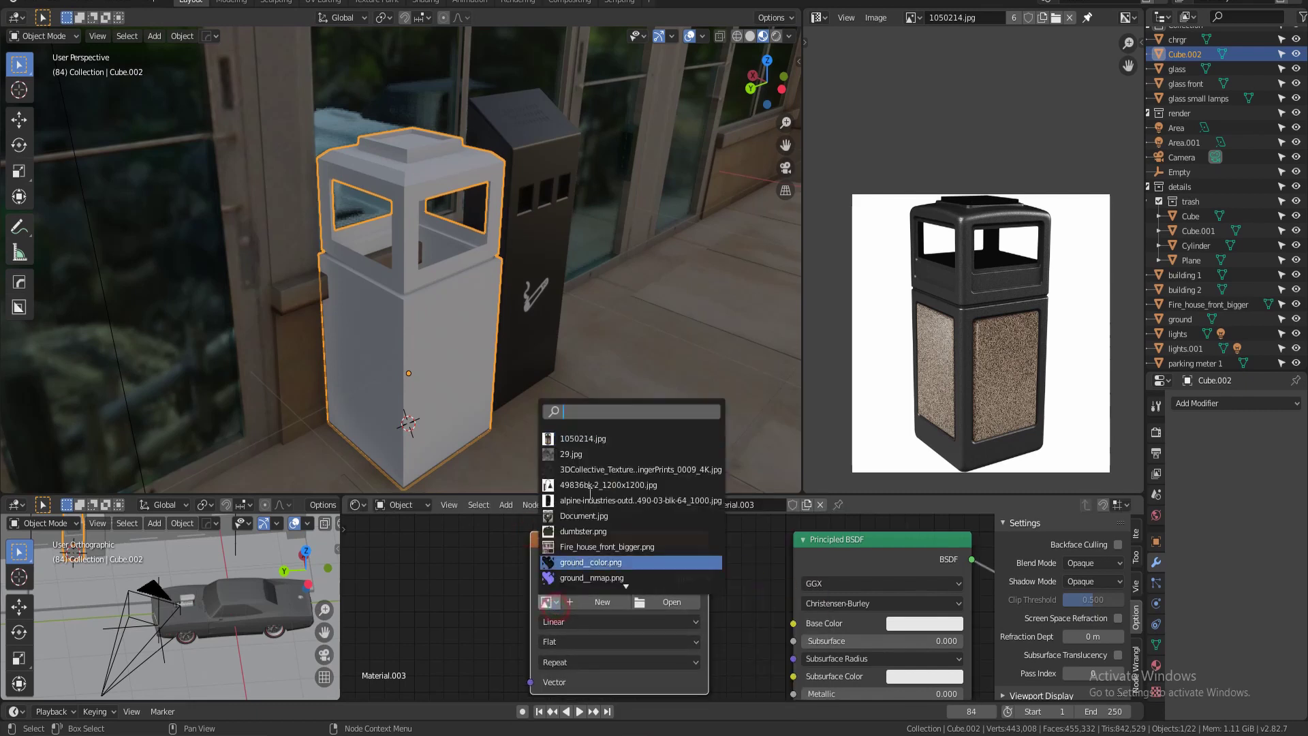
{"action": "left_click", "coordinate": [592, 439]}
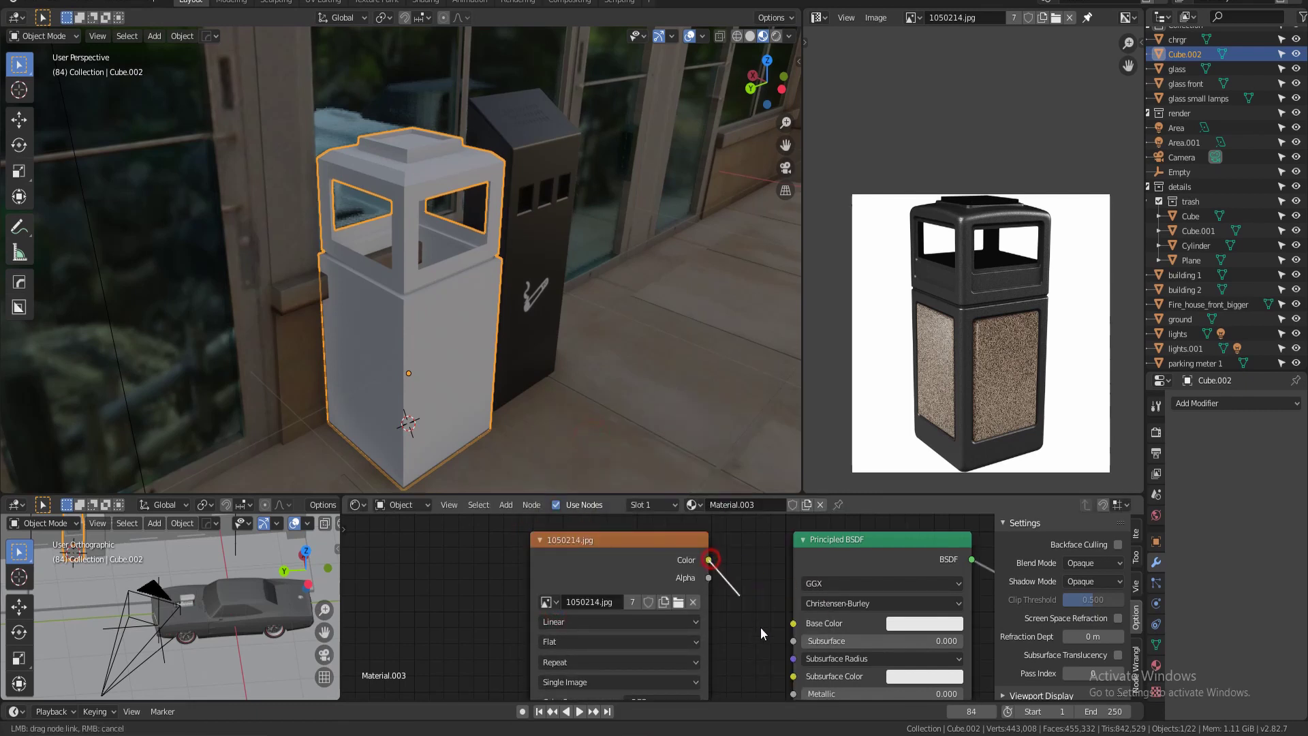
{"action": "left_click_drag", "start_coordinate": [795, 629], "coordinate": [793, 625]}
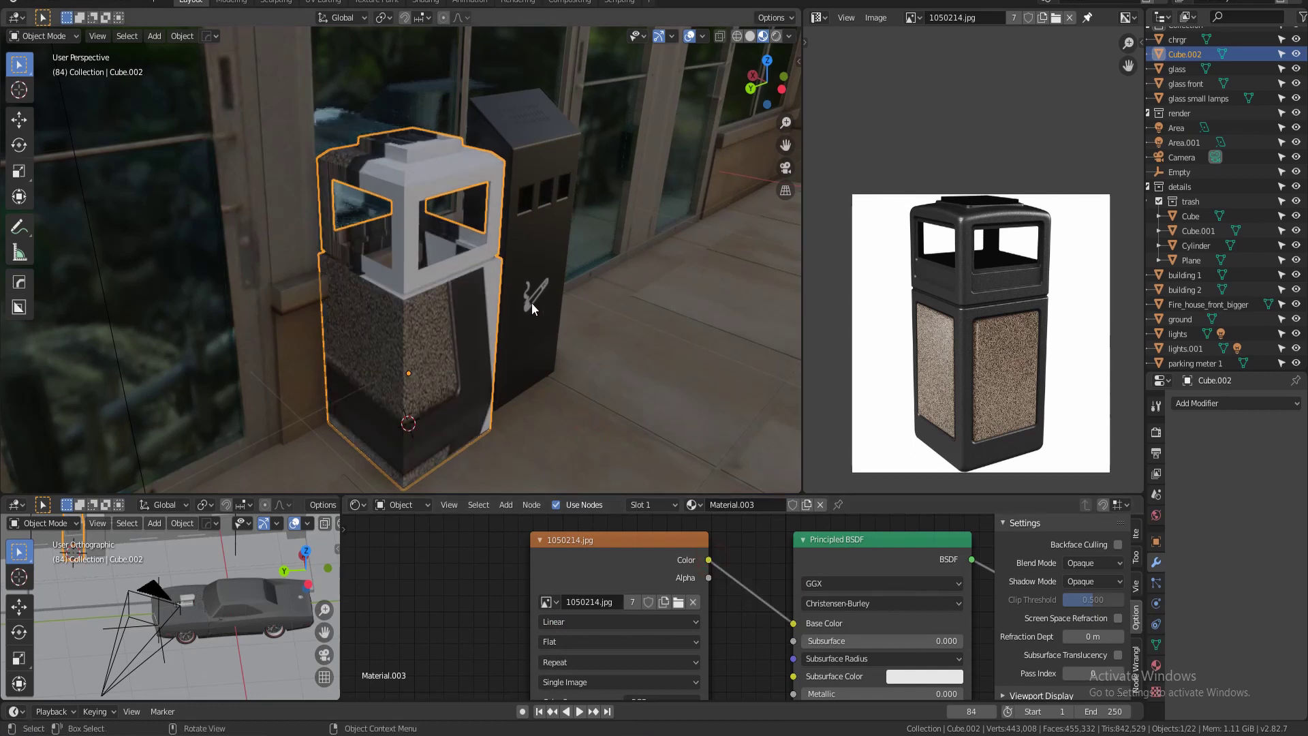
- Compare the bin's shape and viewing angle with the reference photo, including its lid and upper frame
{"action": "scroll", "coordinate": [532, 302], "scroll_direction": "down", "scroll_amount": 3}
{"action": "middle_click_drag", "start_coordinate": [449, 302], "coordinate": [465, 271]}
{"action": "scroll", "coordinate": [448, 300], "scroll_direction": "down", "scroll_amount": 3}
{"action": "scroll", "coordinate": [448, 300], "scroll_direction": "up", "scroll_amount": 4}
{"action": "scroll", "coordinate": [458, 263], "scroll_direction": "down", "scroll_amount": 2}
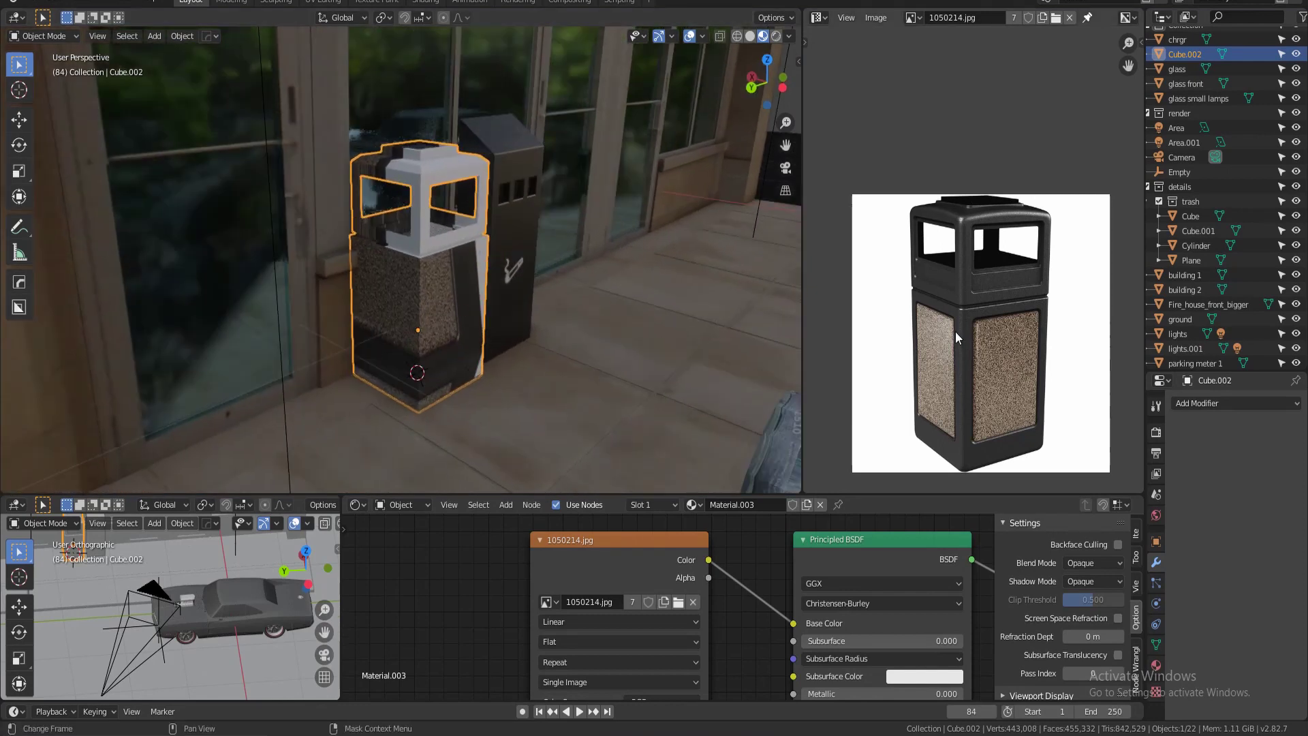
{"action": "middle_click_drag", "start_coordinate": [955, 332], "coordinate": [936, 332]}
{"action": "scroll", "coordinate": [428, 312], "scroll_direction": "up", "scroll_amount": 5}
{"action": "scroll", "coordinate": [428, 309], "scroll_direction": "down", "scroll_amount": 3}
{"action": "middle_click_drag", "start_coordinate": [419, 301], "coordinate": [404, 296]}
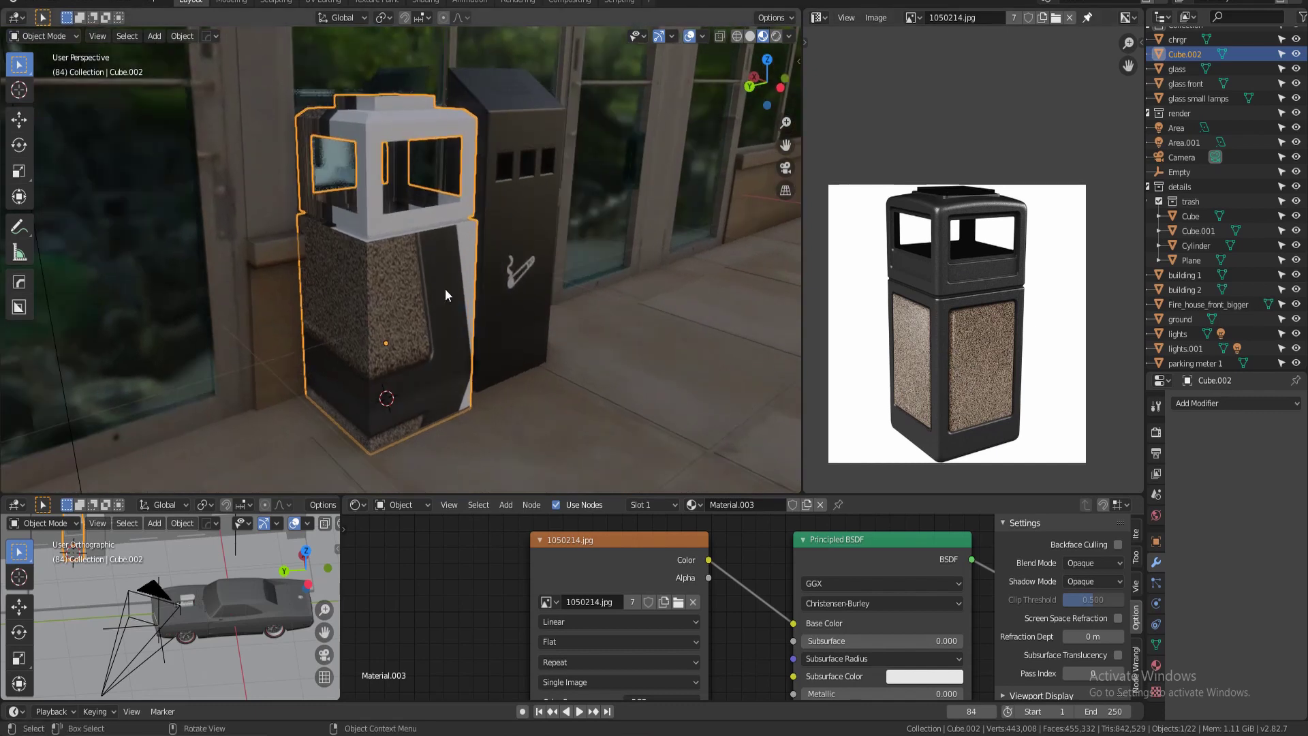
{"action": "middle_click_drag", "start_coordinate": [440, 285], "coordinate": [406, 305]}
{"action": "scroll", "coordinate": [1004, 283], "scroll_direction": "up", "scroll_amount": 3}
{"action": "scroll", "coordinate": [971, 183], "scroll_direction": "up", "scroll_amount": 4}
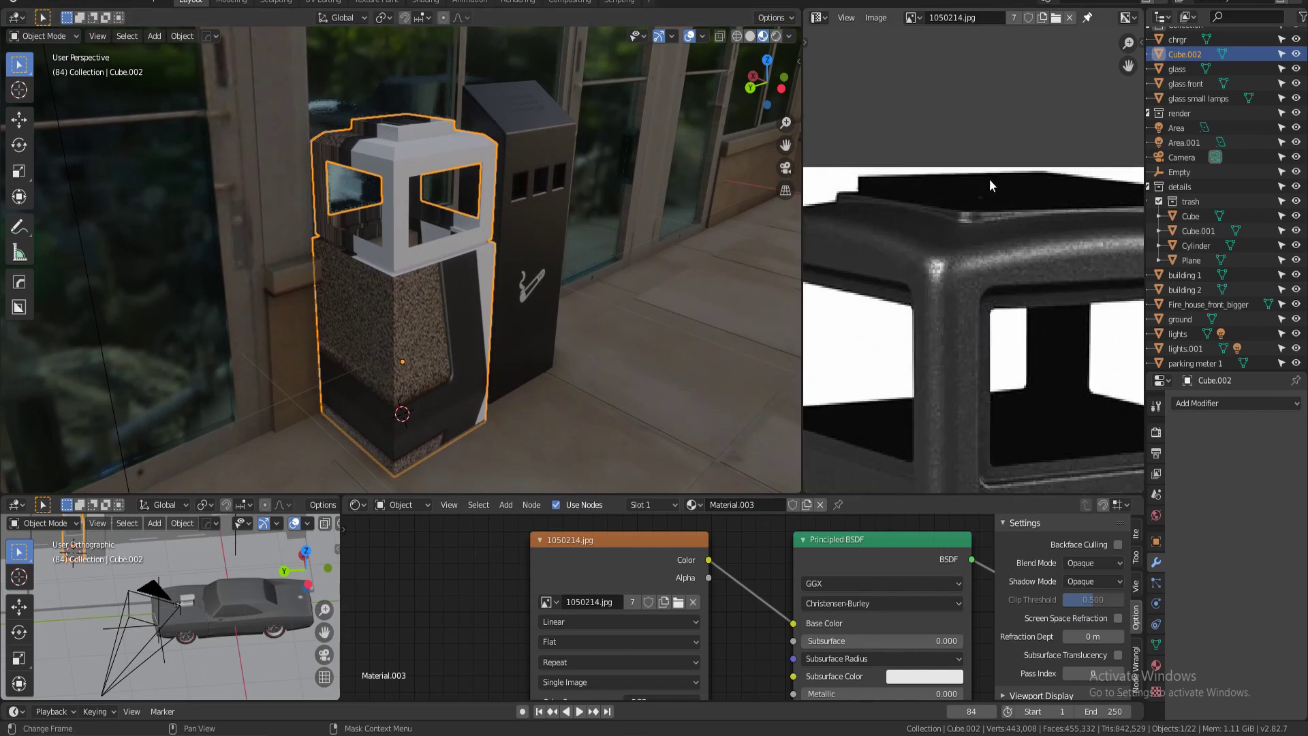
{"action": "scroll", "coordinate": [1007, 219], "scroll_direction": "down", "scroll_amount": 6}
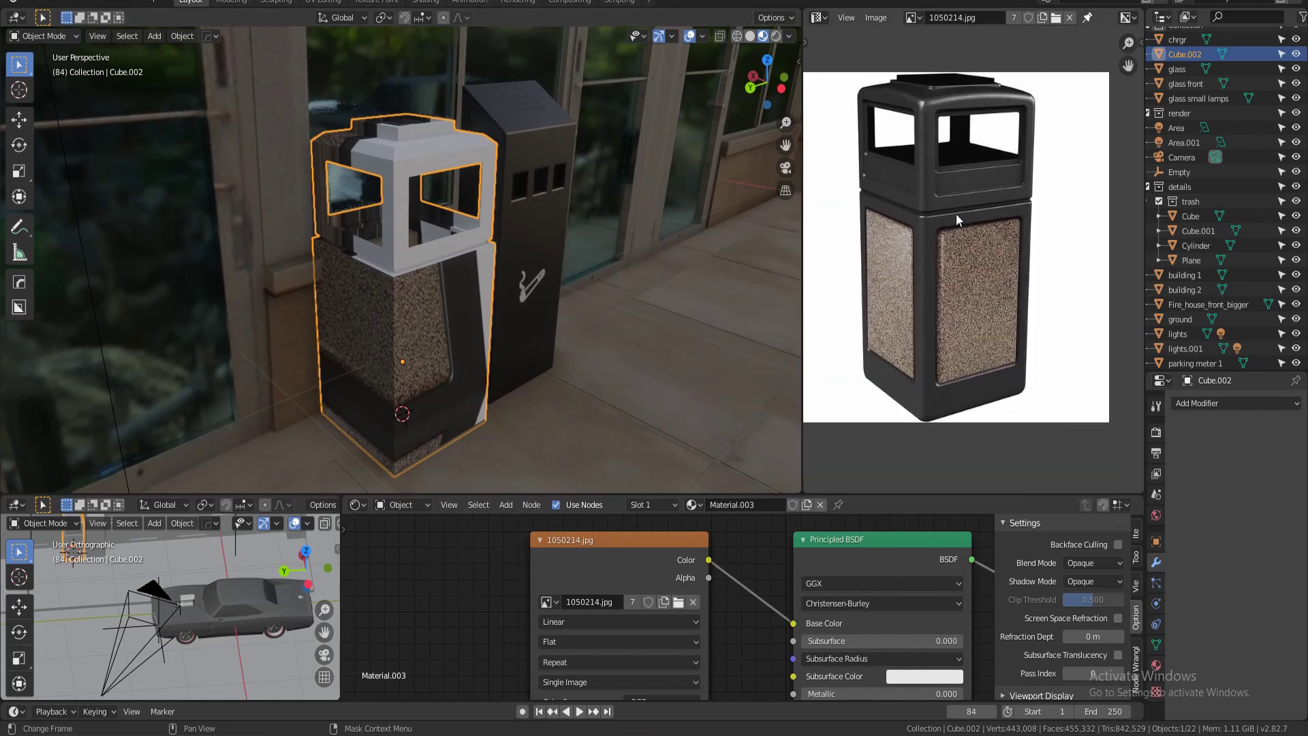
- Match the viewport angle to the reference photo and unwrap the whole bin with Project From View
{"action": "middle_click_drag", "start_coordinate": [481, 420], "coordinate": [399, 346]}
{"action": "scroll", "coordinate": [407, 334], "scroll_direction": "up", "scroll_amount": 2}
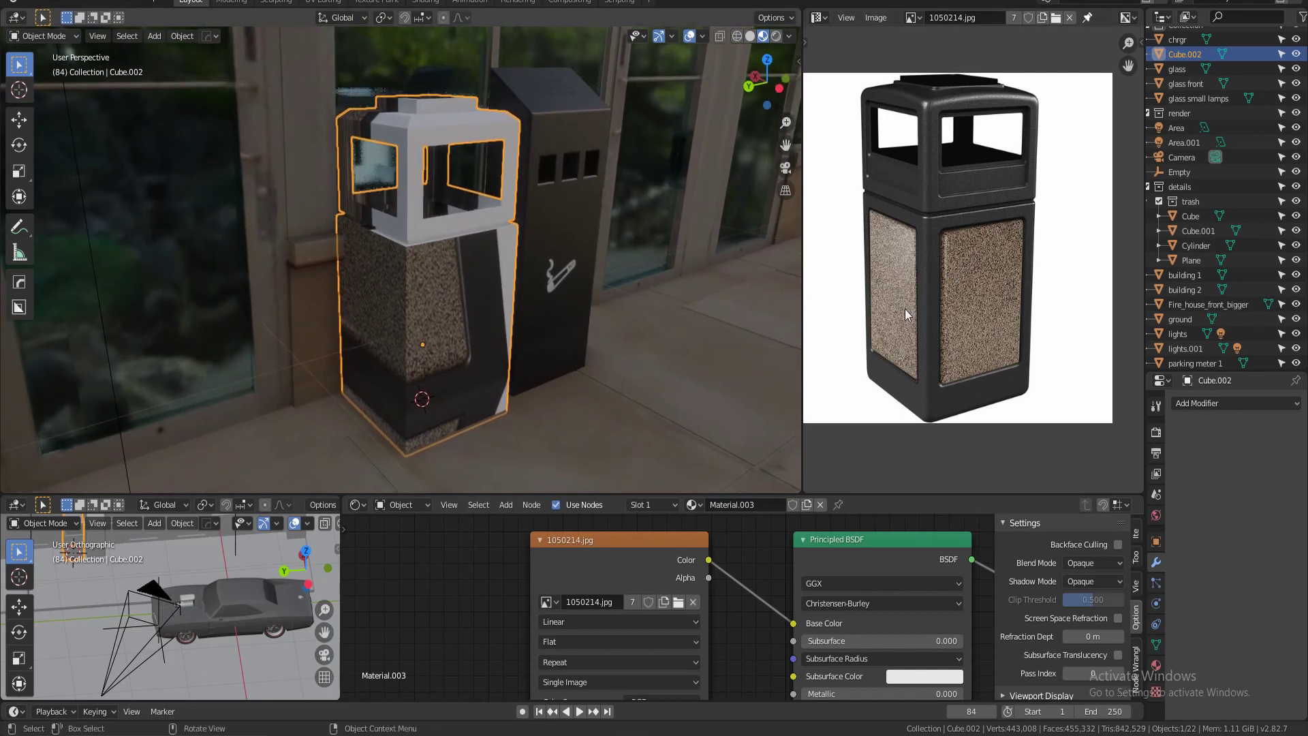
{"action": "key", "text": "Tab"}
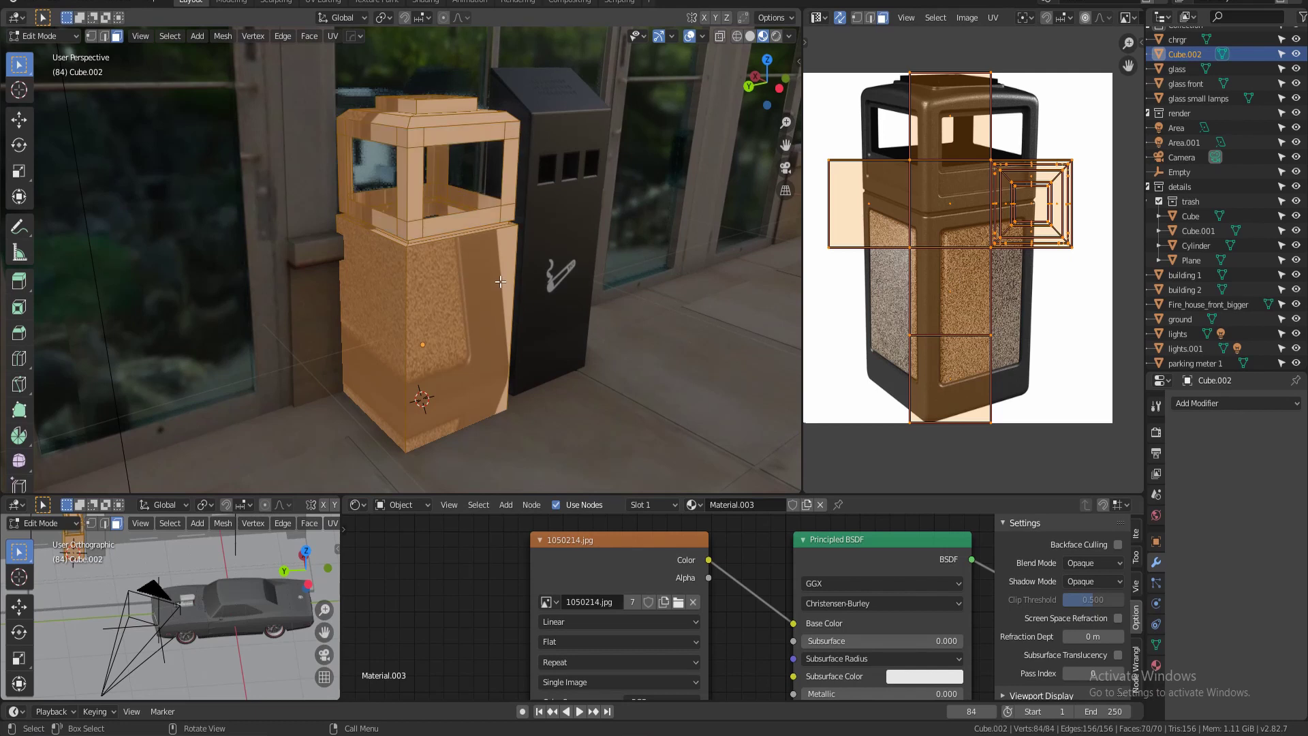
{"action": "key", "text": "i"}
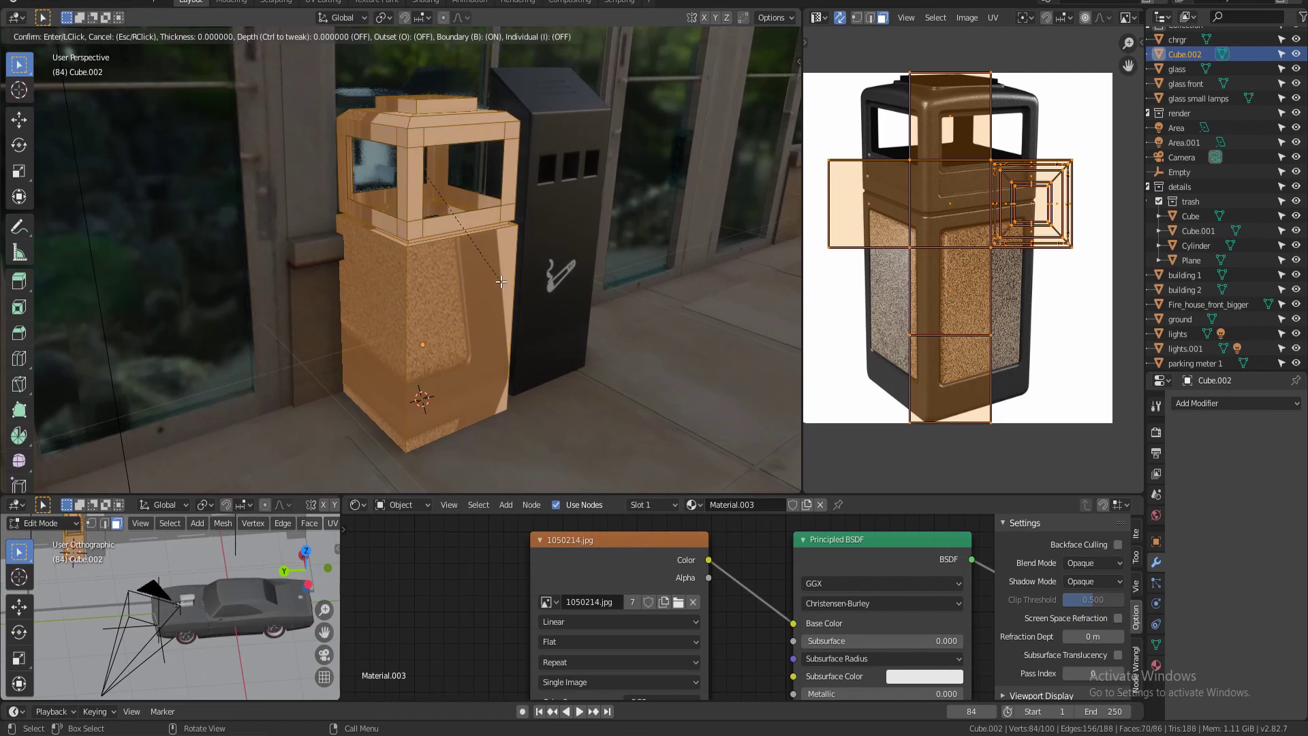
{"action": "right_click", "coordinate": [500, 282]}
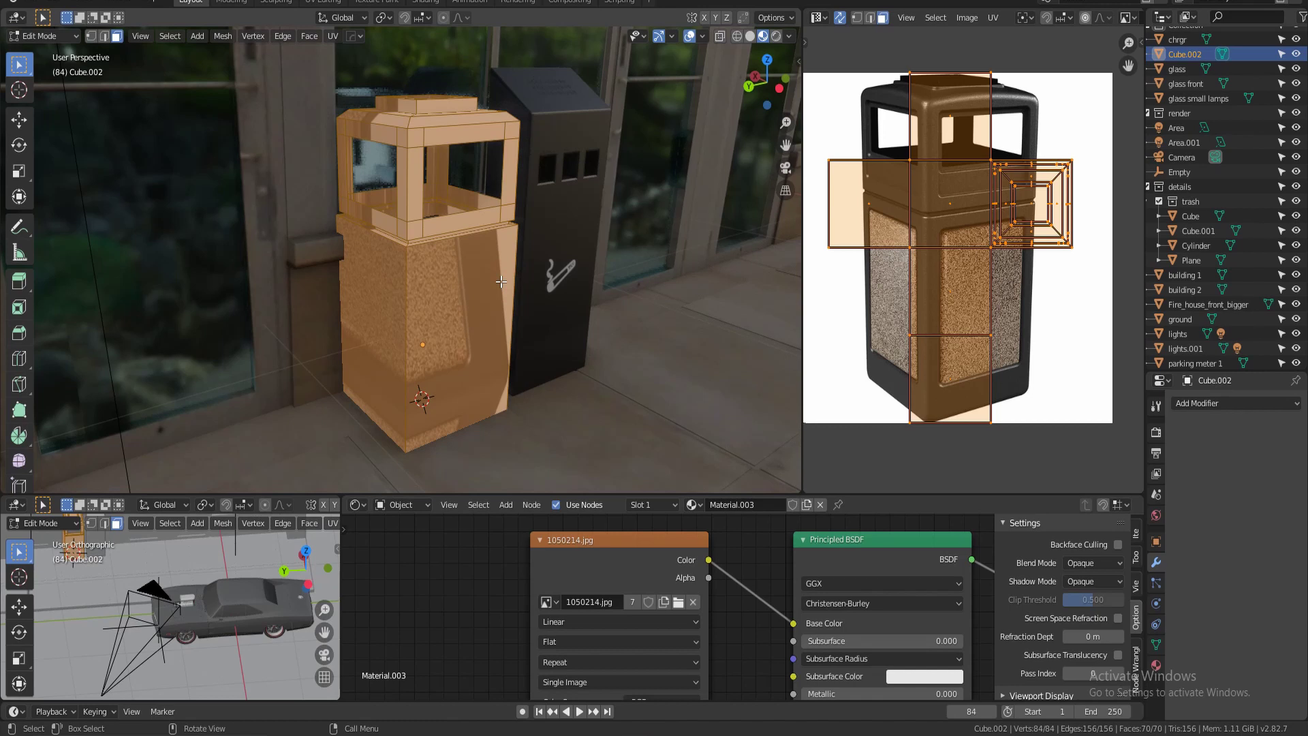
{"action": "key", "text": "u"}
{"action": "left_click", "coordinate": [501, 281]}
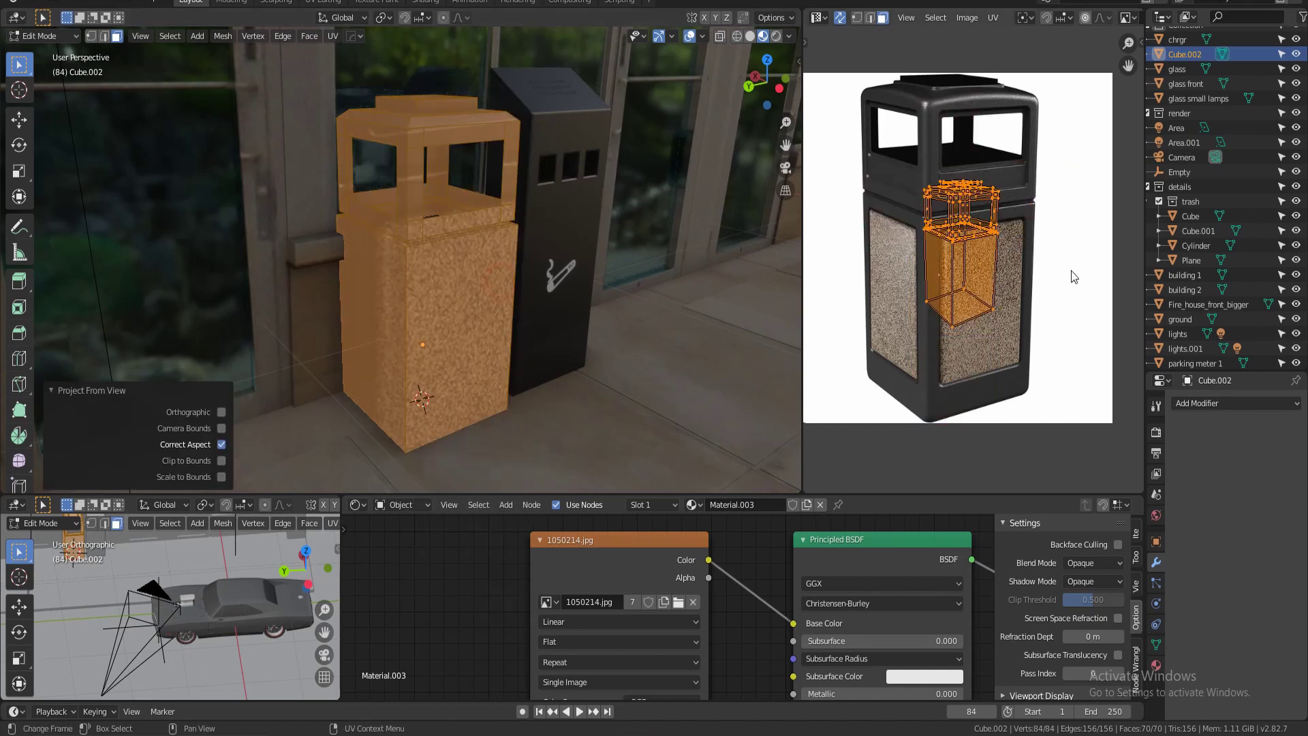
- Enlarge the bin's projected UVs and move them over the bin in the reference photo
{"action": "scroll", "coordinate": [1063, 259], "scroll_direction": "down", "scroll_amount": 1}
{"action": "scroll", "coordinate": [1034, 179], "scroll_direction": "up", "scroll_amount": 1}
{"action": "scroll", "coordinate": [971, 251], "scroll_direction": "down", "scroll_amount": 1}
{"action": "key", "text": "s"}
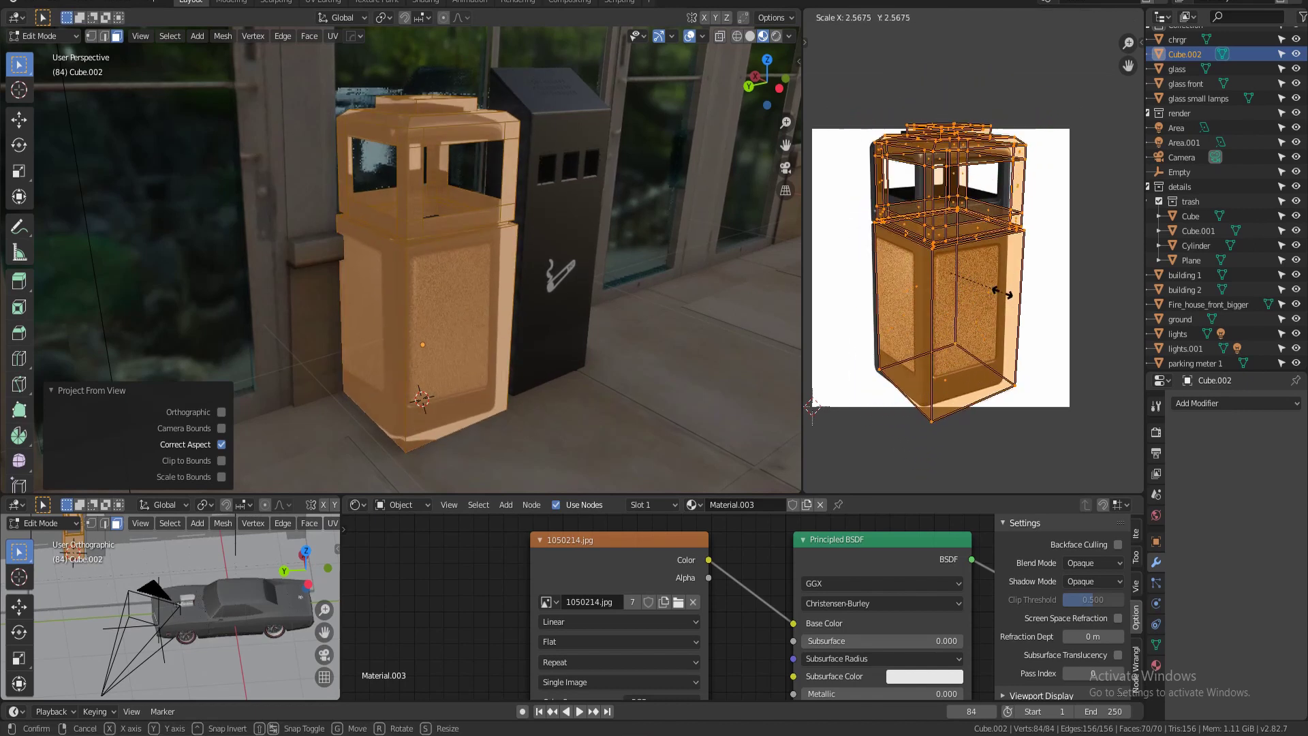
{"action": "left_click", "coordinate": [996, 290]}
{"action": "key", "text": "g"}
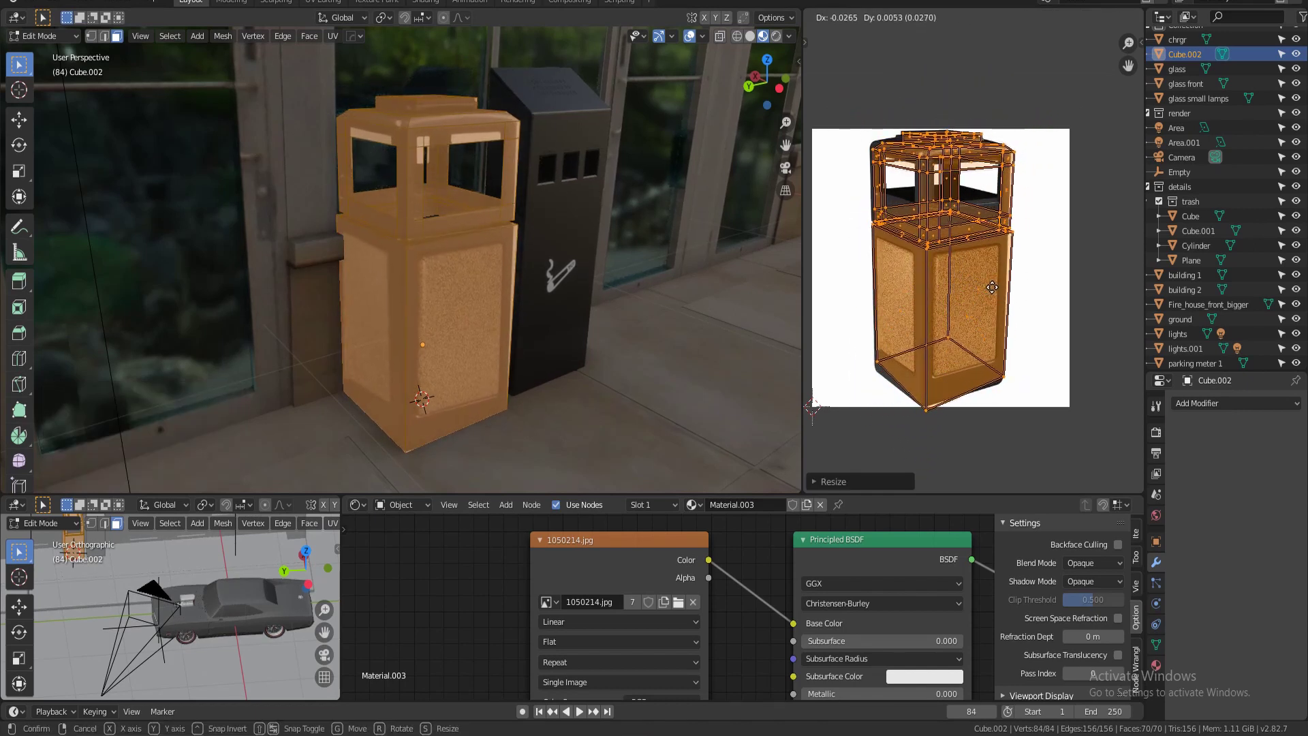
{"action": "left_click", "coordinate": [993, 287]}
- Fine-tune the scale and position of the UVs to fit the photographed bin's outline, and leave mesh editing
{"action": "key", "text": "s"}
{"action": "left_click", "coordinate": [999, 288]}
{"action": "key", "text": "g"}
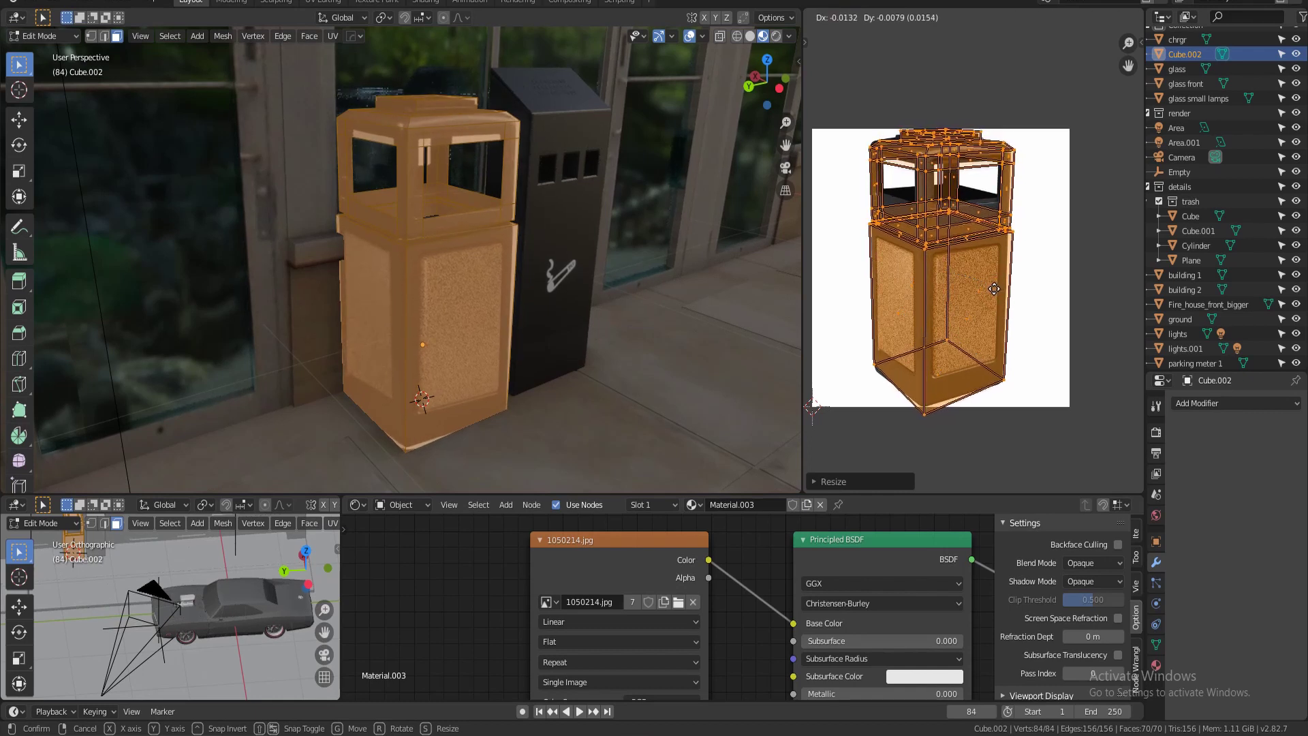
{"action": "left_click", "coordinate": [995, 290]}
{"action": "key", "text": "s"}
{"action": "left_click", "coordinate": [993, 289]}
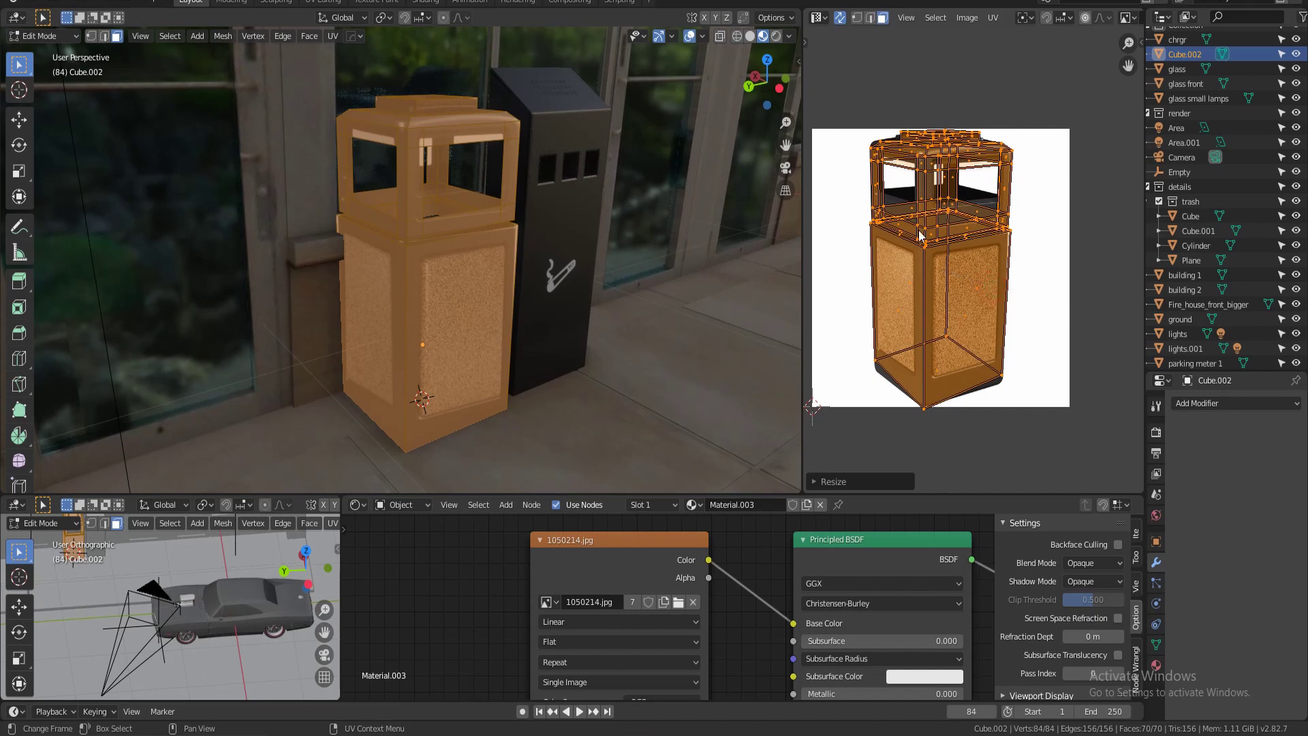
{"action": "key", "text": "Tab"}
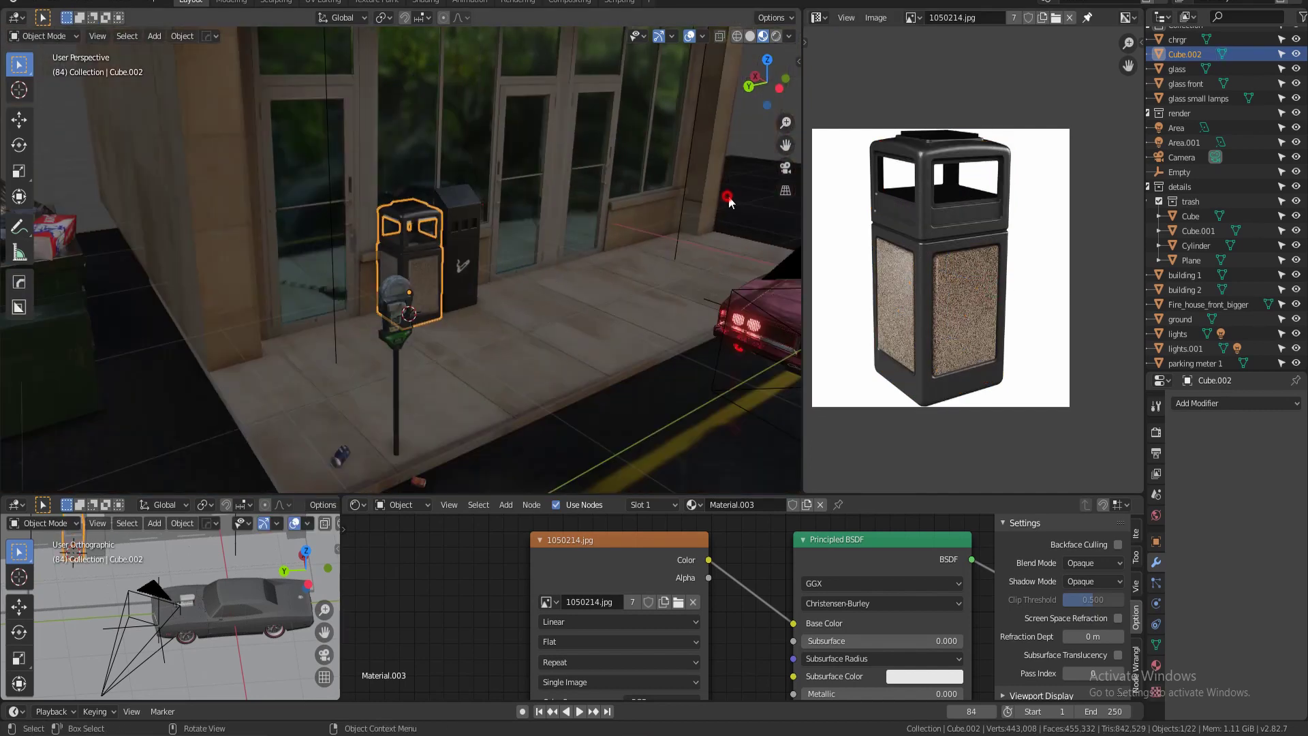
- Isolate the two adjacent speckled side faces of the bin's lower section by hiding all other faces
{"action": "left_click", "coordinate": [729, 199]}
{"action": "middle_click_drag", "start_coordinate": [728, 199], "coordinate": [467, 317]}
{"action": "key", "text": "Tab"}
{"action": "key", "text": "Tab"}
{"action": "left_click", "coordinate": [415, 313]}
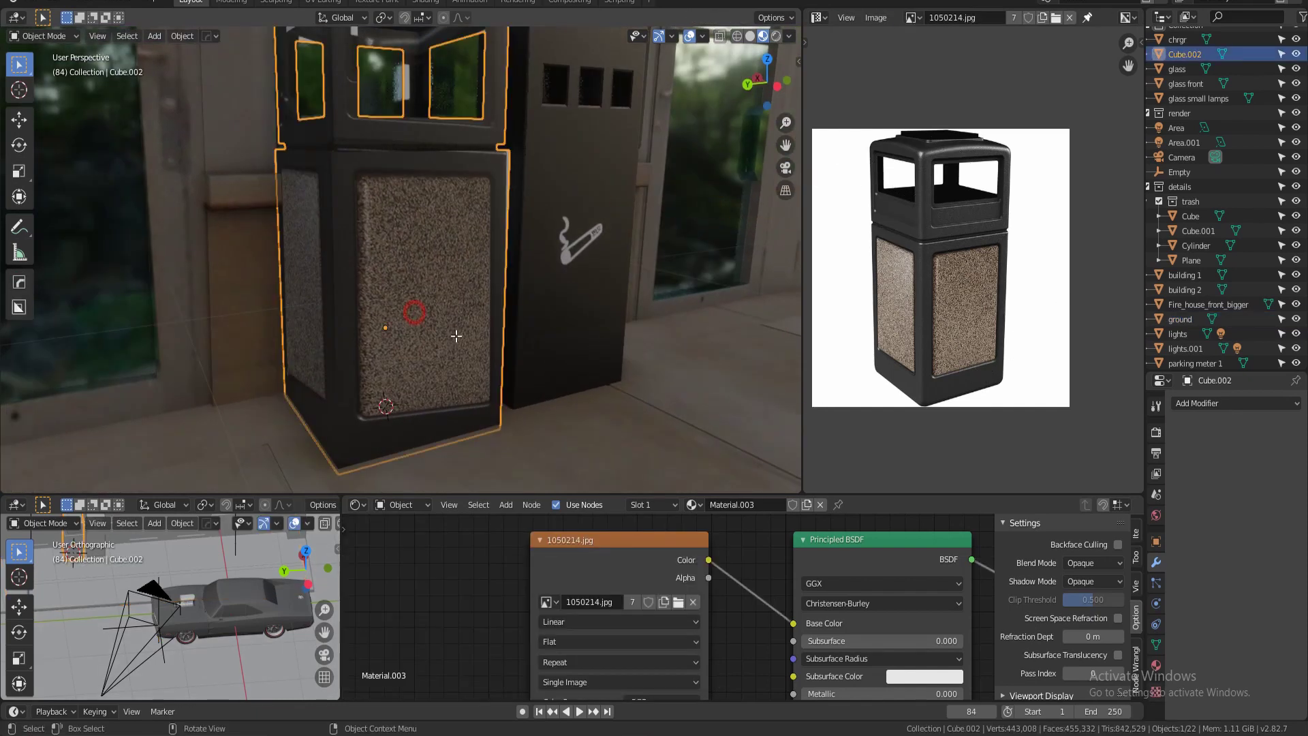
{"action": "key", "text": "Tab"}
{"action": "left_click", "coordinate": [408, 297]}
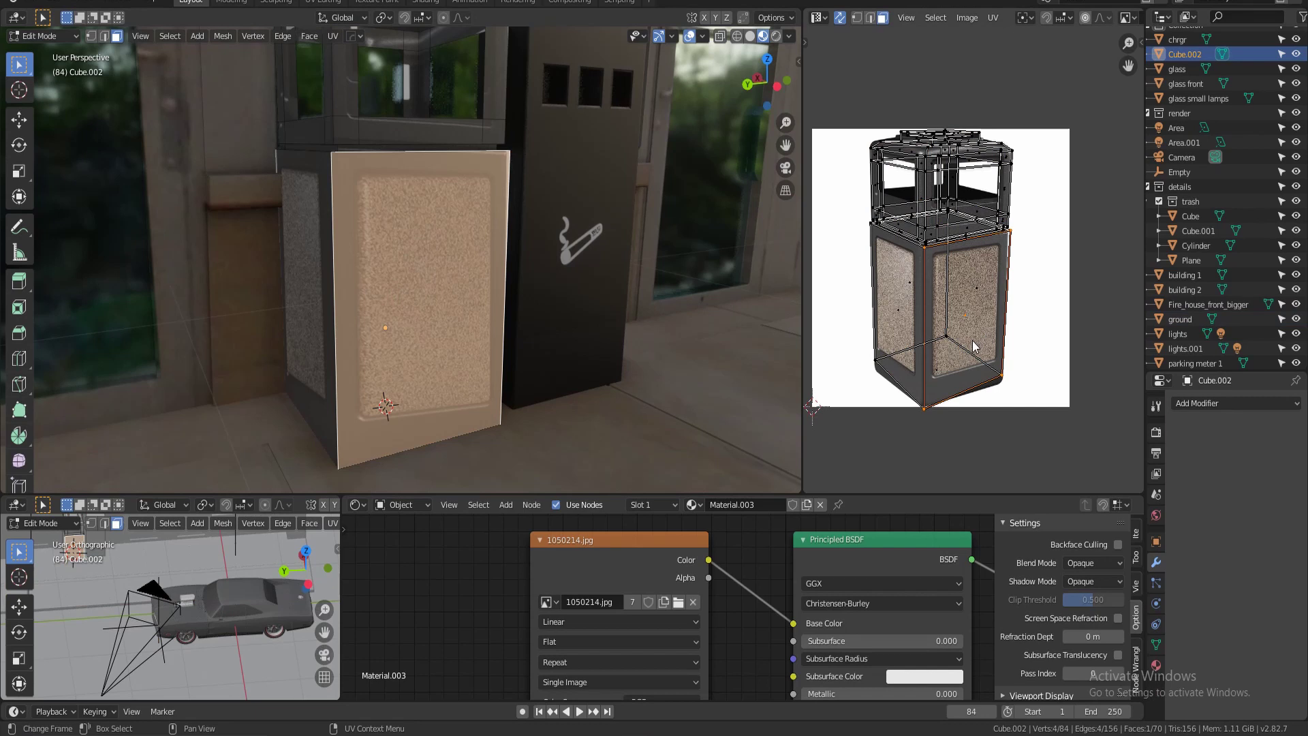
{"action": "middle_click_drag", "start_coordinate": [437, 274], "coordinate": [473, 278]}
{"action": "left_click", "coordinate": [473, 278], "text": "shift"}
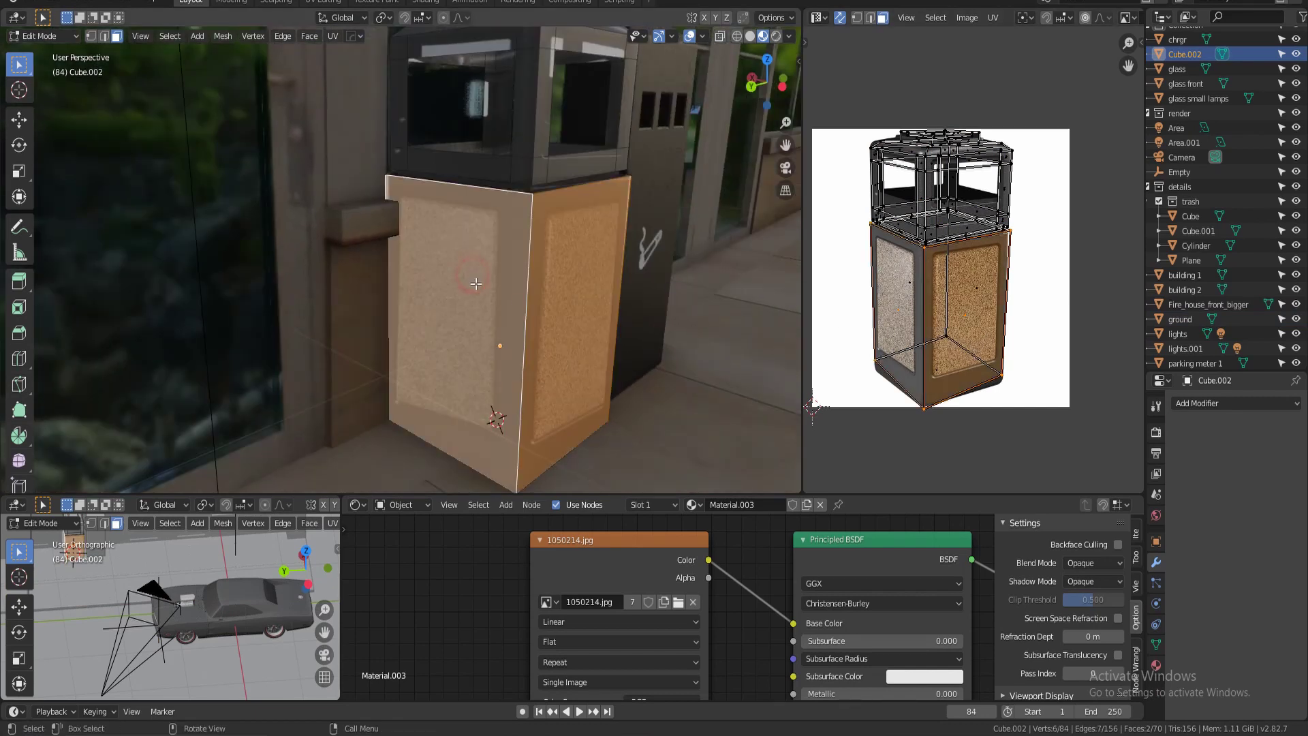
{"action": "mouse_move", "coordinate": [552, 311]}
{"action": "middle_mouse_down"}
{"action": "mouse_move", "coordinate": [532, 307]}
{"action": "mouse_move", "coordinate": [552, 310]}
{"action": "middle_mouse_up"}
{"action": "key", "text": "shift+h"}
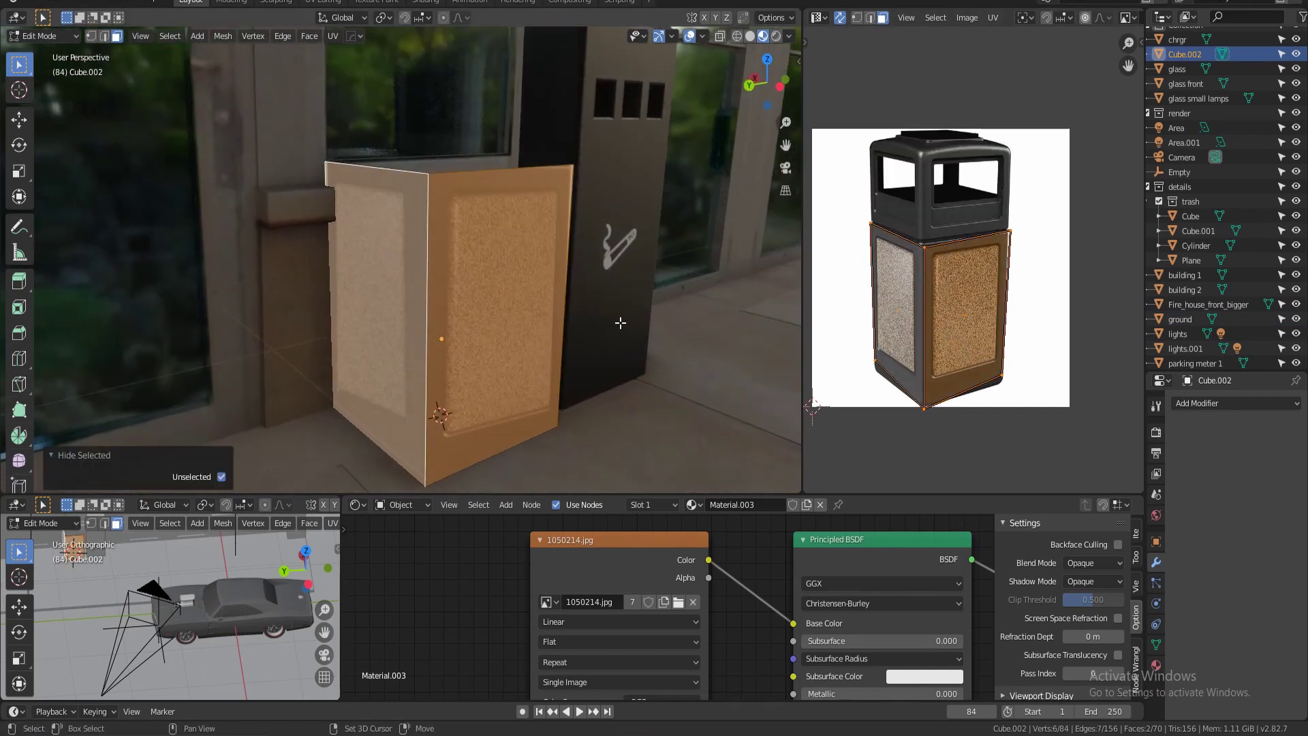
- Move the UV vertex at the left side face's upper outer corner onto that corner in the photo
{"action": "middle_click_drag", "start_coordinate": [468, 256], "coordinate": [429, 341]}
{"action": "scroll", "coordinate": [916, 368], "scroll_direction": "up", "scroll_amount": 2}
{"action": "middle_click_drag", "start_coordinate": [948, 427], "coordinate": [997, 372]}
{"action": "middle_click_drag", "start_coordinate": [817, 180], "coordinate": [958, 332]}
{"action": "scroll", "coordinate": [873, 255], "scroll_direction": "up", "scroll_amount": 5}
{"action": "left_click", "coordinate": [857, 19]}
{"action": "left_click_drag", "start_coordinate": [839, 207], "coordinate": [926, 280]}
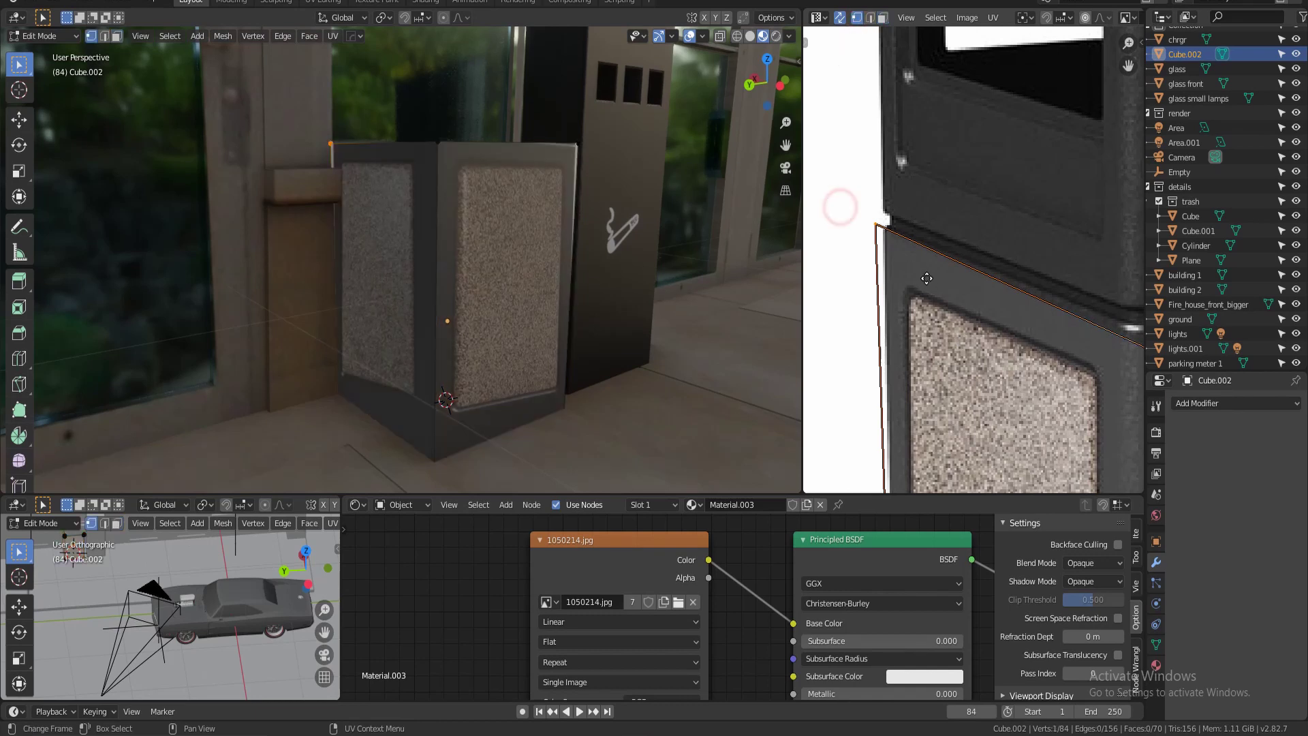
{"action": "key", "text": "g"}
{"action": "left_click", "coordinate": [938, 285]}
- Align the UVs of the shared upper corner and the right side face's upper outer corner with the photographed bin
{"action": "middle_click_drag", "start_coordinate": [1085, 346], "coordinate": [912, 264]}
{"action": "left_click_drag", "start_coordinate": [949, 254], "coordinate": [993, 300]}
{"action": "key", "text": "g"}
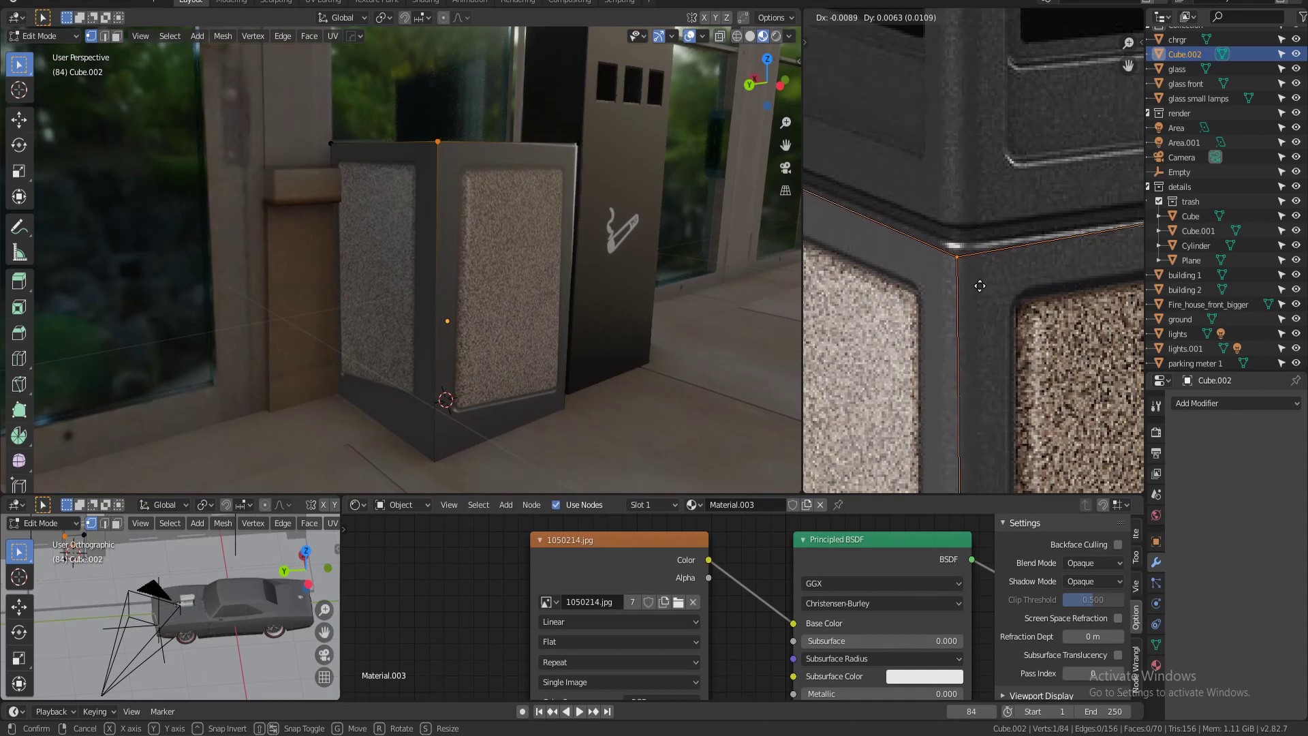
{"action": "left_click", "coordinate": [980, 286]}
{"action": "middle_click_drag", "start_coordinate": [1050, 300], "coordinate": [867, 304]}
{"action": "middle_click_drag", "start_coordinate": [1065, 246], "coordinate": [907, 300]}
{"action": "left_click_drag", "start_coordinate": [967, 214], "coordinate": [1019, 280]}
{"action": "key", "text": "g"}
{"action": "left_click", "coordinate": [1007, 291]}
- Move the UV vertex at the right side face's lower outer corner onto the bin's lower edge in the photo
{"action": "middle_click_drag", "start_coordinate": [961, 436], "coordinate": [964, 205]}
{"action": "middle_click_drag", "start_coordinate": [976, 375], "coordinate": [958, 170]}
{"action": "middle_click_drag", "start_coordinate": [916, 470], "coordinate": [933, 311]}
{"action": "left_click_drag", "start_coordinate": [933, 312], "coordinate": [967, 363]}
{"action": "key", "text": "g"}
{"action": "left_click", "coordinate": [973, 369]}
- Raise the UV vertex of the two faces' shared lower corner above the dark rounded base in the photo
{"action": "middle_click_drag", "start_coordinate": [917, 383], "coordinate": [991, 357]}
{"action": "middle_click_drag", "start_coordinate": [871, 323], "coordinate": [858, 357]}
{"action": "left_click", "coordinate": [900, 424]}
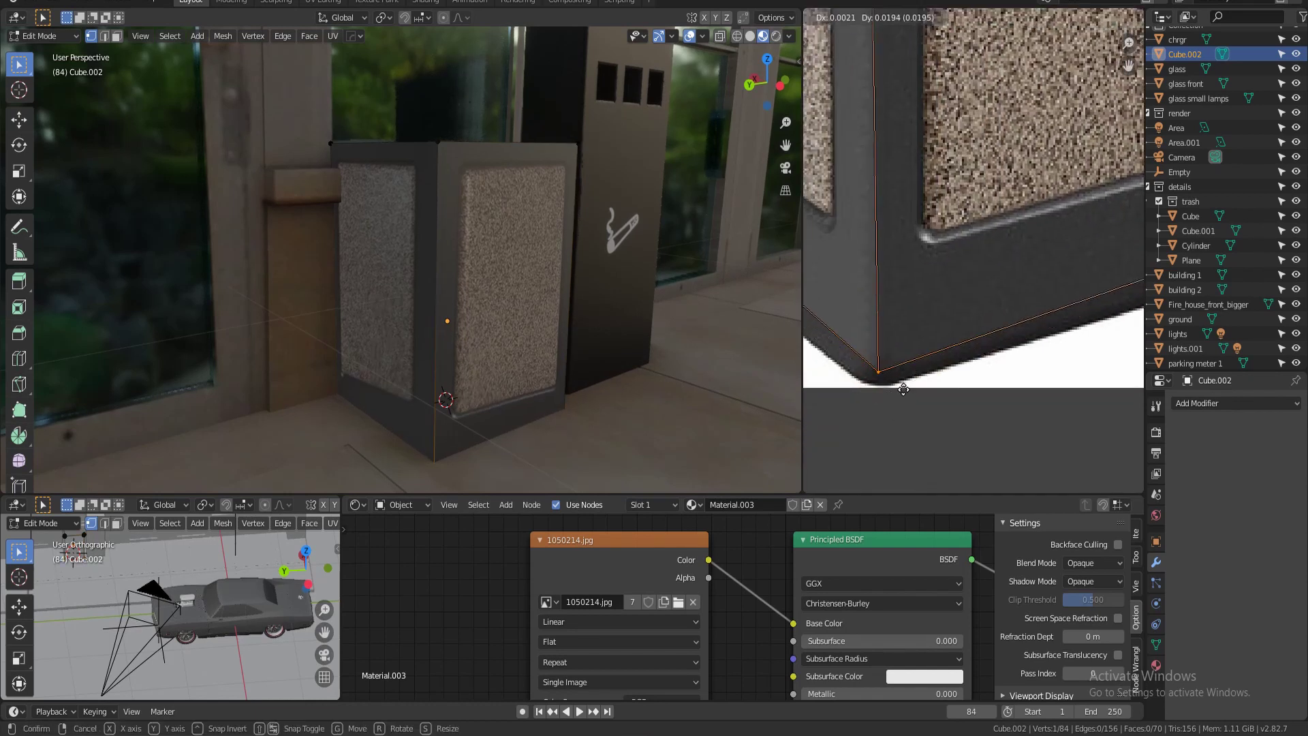
{"action": "key", "text": "g"}
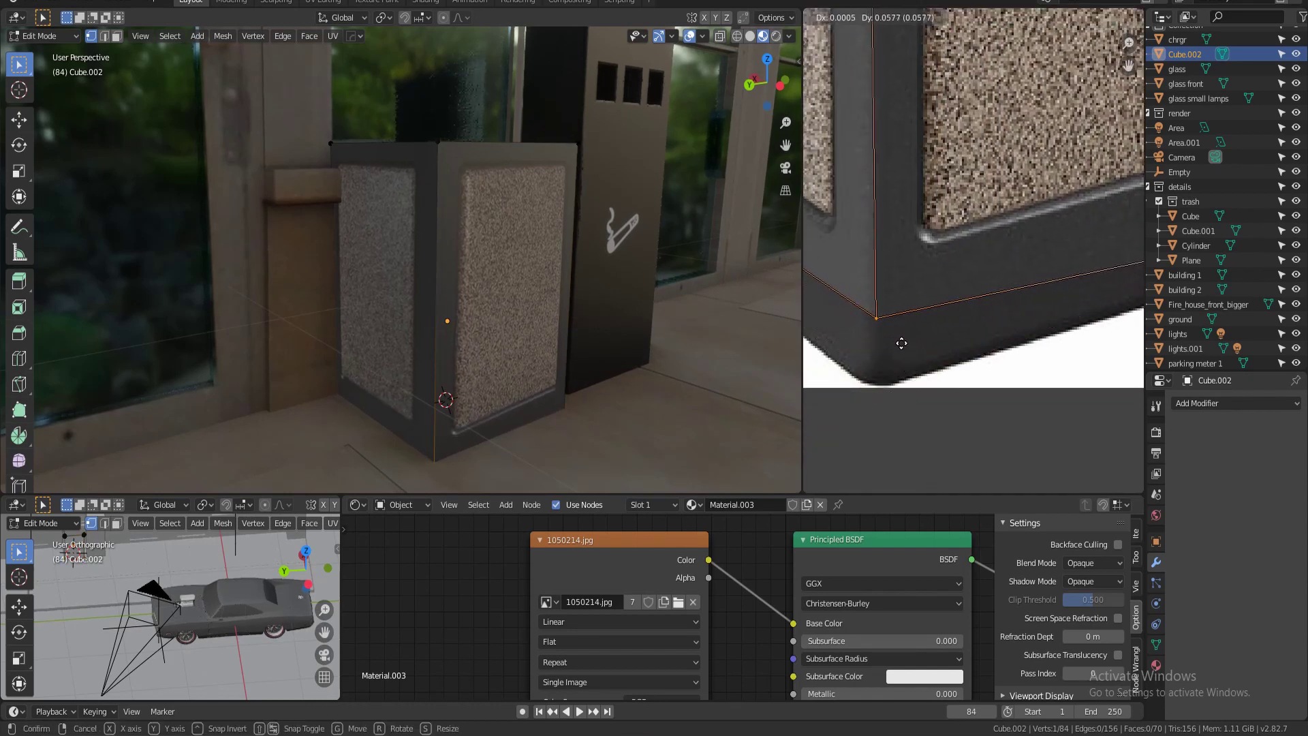
{"action": "left_click", "coordinate": [905, 345]}
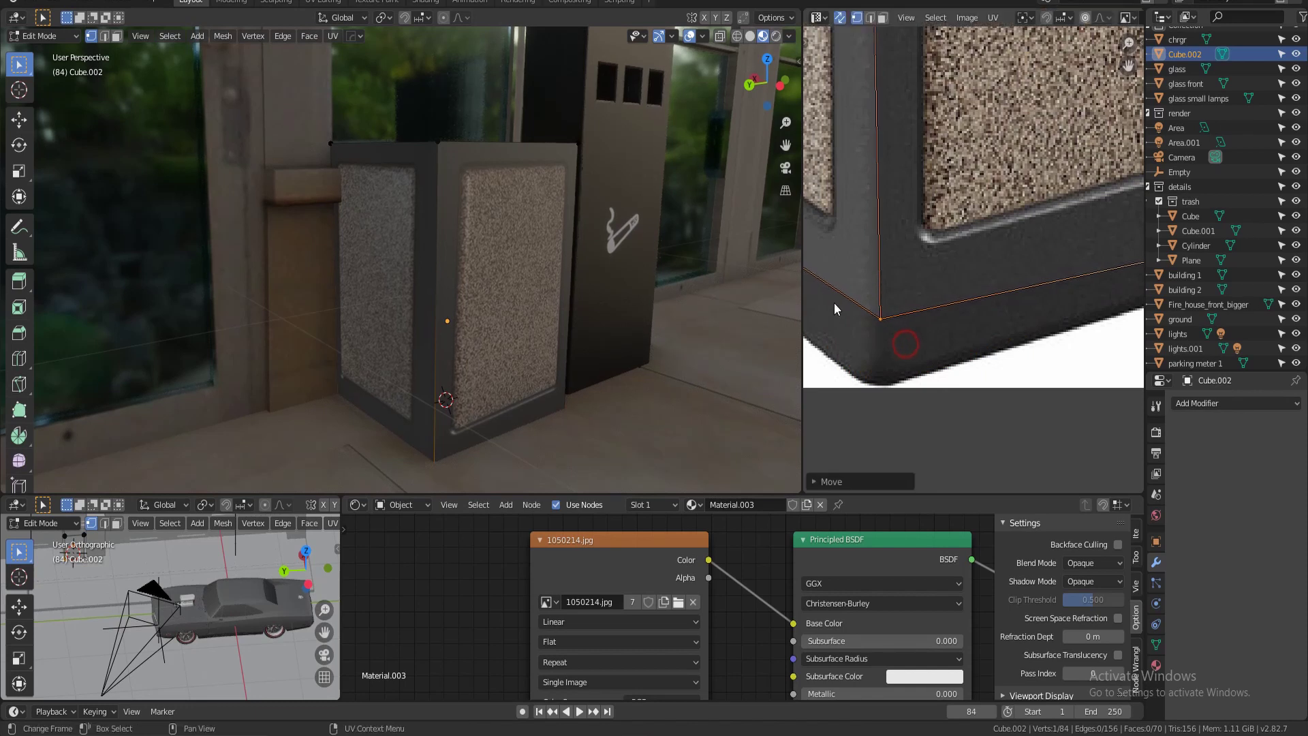
- Align the UV of the left side face's lower outer corner just above the rounded base, and leave mesh editing
{"action": "middle_click_drag", "start_coordinate": [835, 304], "coordinate": [1068, 440]}
{"action": "left_click_drag", "start_coordinate": [843, 280], "coordinate": [897, 314]}
{"action": "key", "text": "g"}
{"action": "left_click", "coordinate": [900, 314]}
{"action": "scroll", "coordinate": [502, 320], "scroll_direction": "down", "scroll_amount": 3}
{"action": "key", "text": "Tab"}
{"action": "middle_click_drag", "start_coordinate": [485, 314], "coordinate": [443, 286]}
{"action": "scroll", "coordinate": [437, 328], "scroll_direction": "up", "scroll_amount": 6}
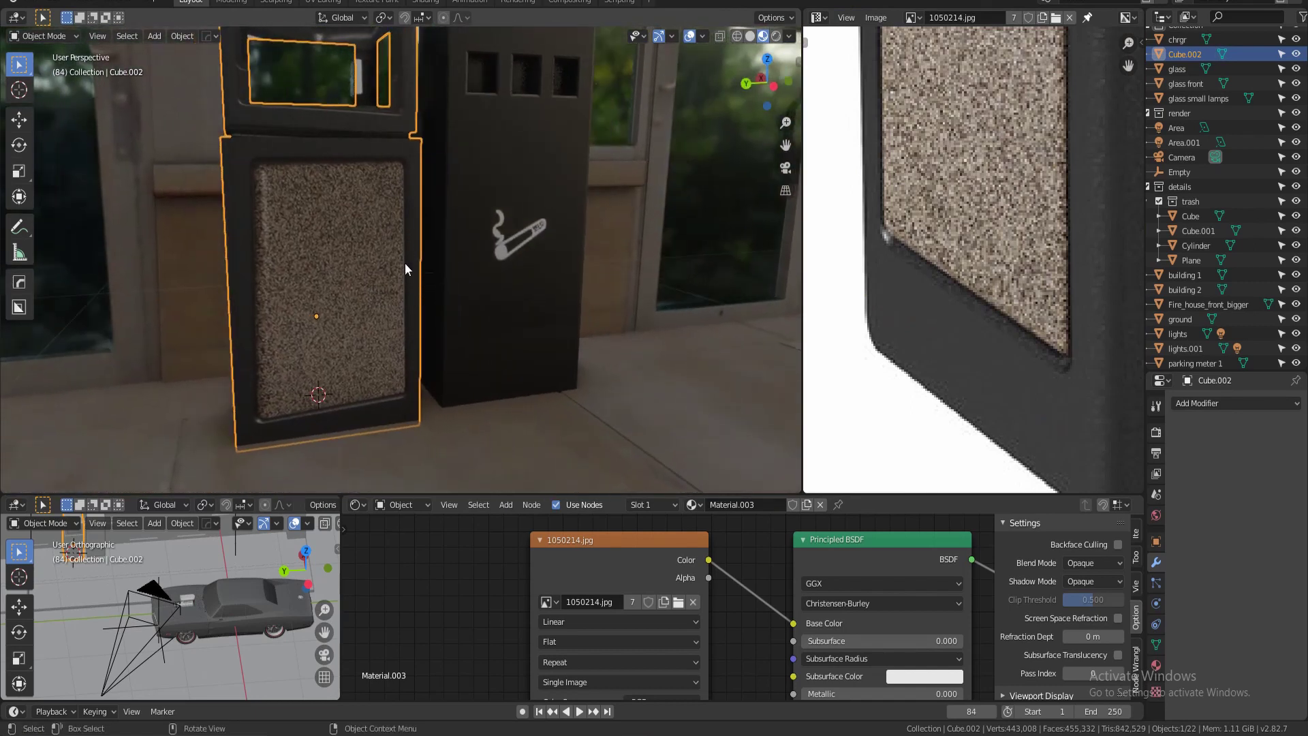
- Raise the UV of the right side face's lower outer corner above the rounded base, and leave mesh editing
{"action": "key", "text": "Tab"}
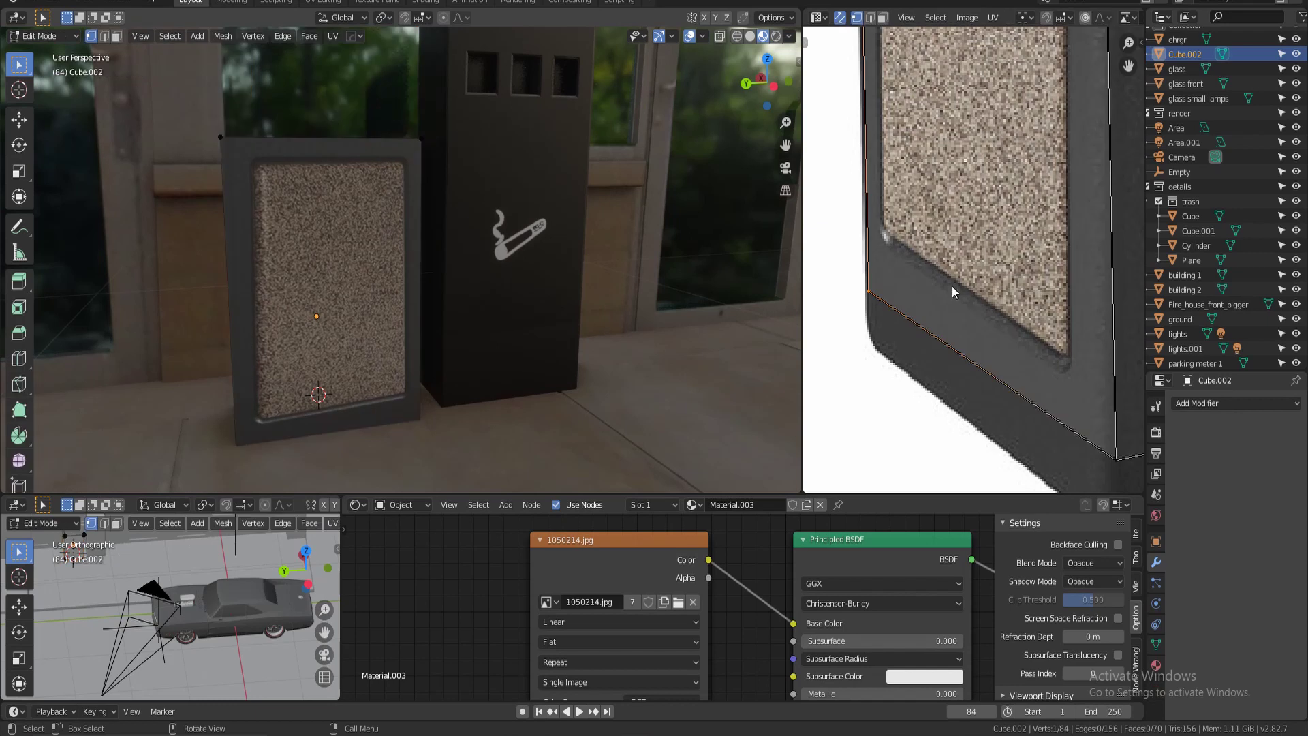
{"action": "scroll", "coordinate": [952, 291], "scroll_direction": "down", "scroll_amount": 3}
{"action": "middle_click_drag", "start_coordinate": [1029, 303], "coordinate": [907, 343]}
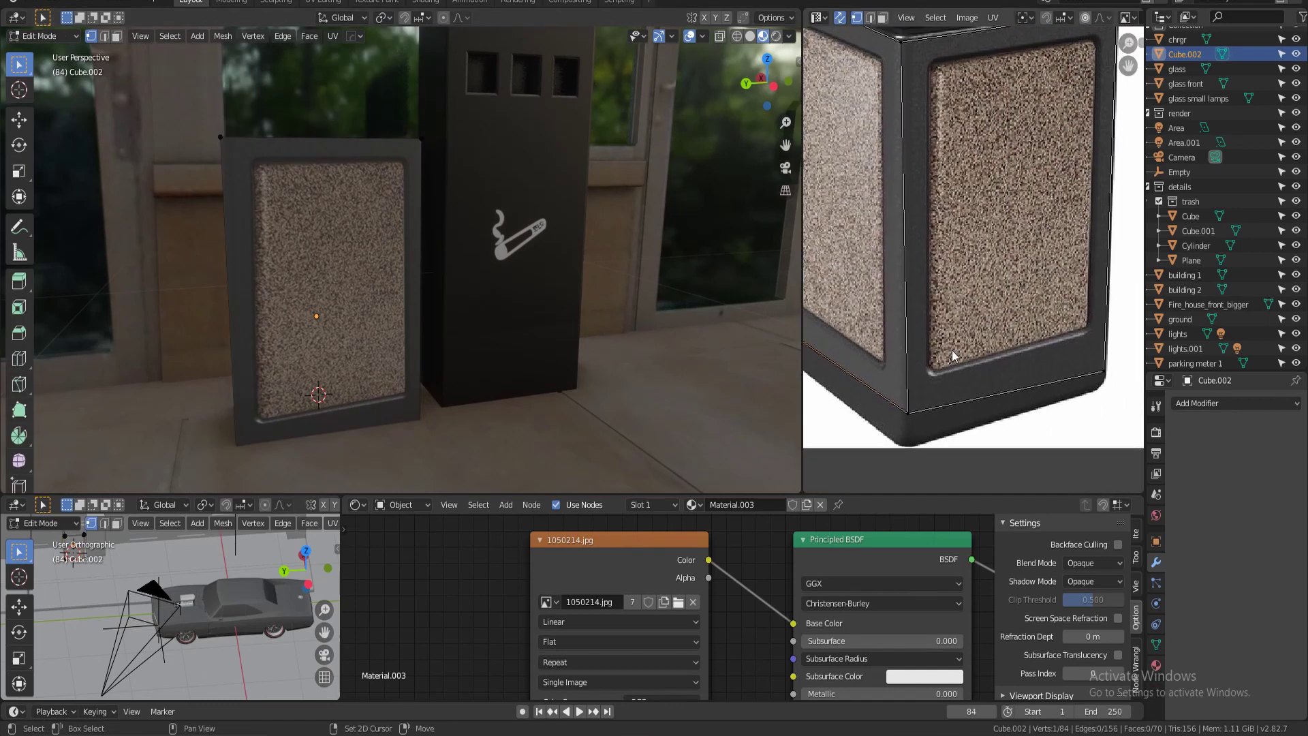
{"action": "left_click", "coordinate": [923, 434]}
{"action": "scroll", "coordinate": [1000, 384], "scroll_direction": "up", "scroll_amount": 3}
{"action": "key", "text": "g"}
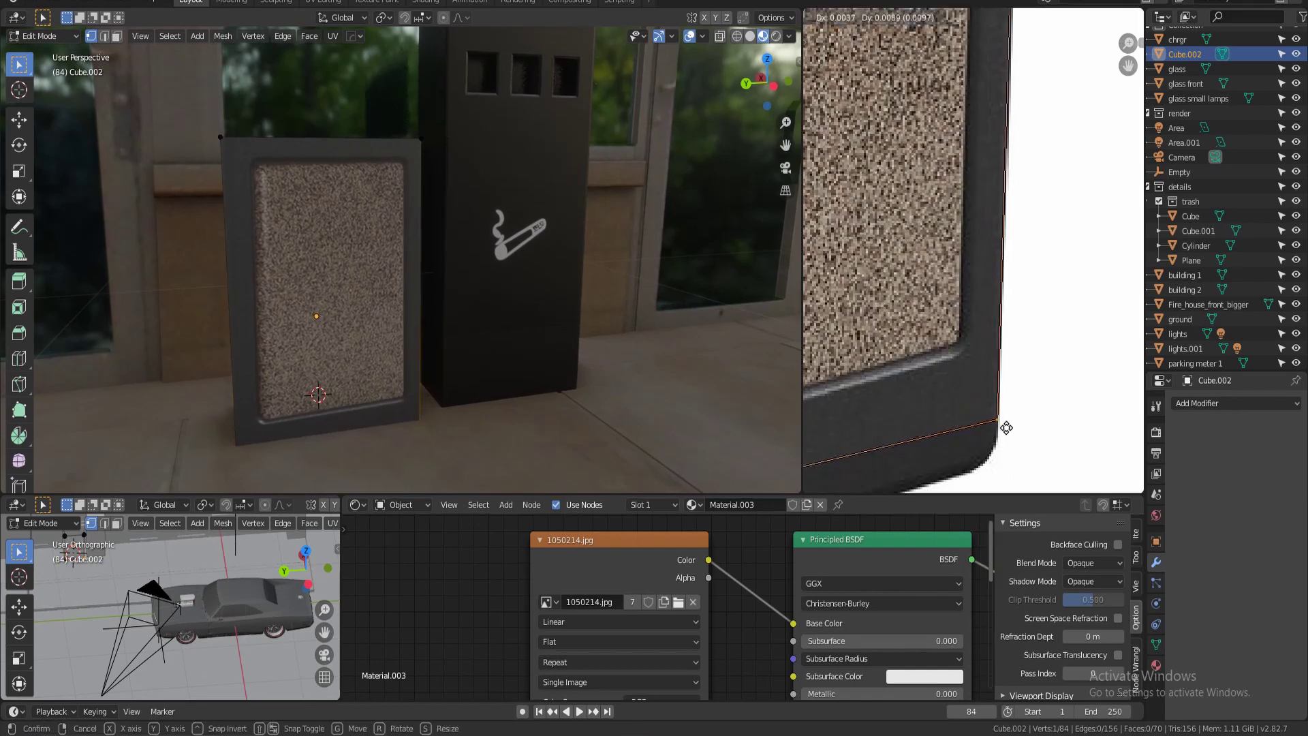
{"action": "left_click", "coordinate": [1006, 427]}
{"action": "middle_click_drag", "start_coordinate": [1006, 427], "coordinate": [958, 362]}
{"action": "key", "text": "Tab"}
{"action": "scroll", "coordinate": [436, 321], "scroll_direction": "down", "scroll_amount": 5}
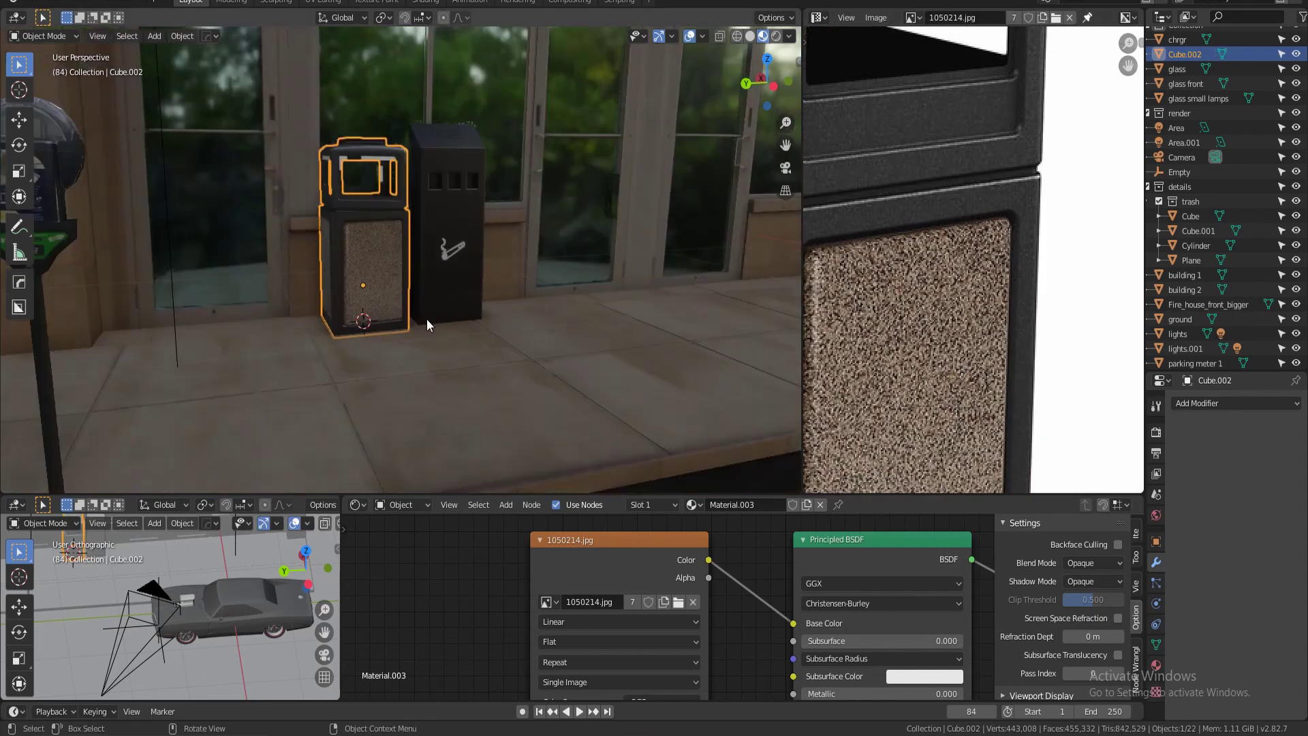
- Reopen the bin's mesh for editing at its upper section and reveal all hidden faces
{"action": "mouse_move", "coordinate": [436, 320]}
{"action": "middle_mouse_down"}
{"action": "mouse_move", "coordinate": [498, 311]}
{"action": "mouse_move", "coordinate": [476, 322]}
{"action": "mouse_move", "coordinate": [431, 308]}
{"action": "mouse_move", "coordinate": [447, 308]}
{"action": "middle_mouse_up"}
{"action": "scroll", "coordinate": [443, 313], "scroll_direction": "up", "scroll_amount": 4}
{"action": "middle_click_drag", "start_coordinate": [400, 269], "coordinate": [492, 268]}
{"action": "scroll", "coordinate": [426, 288], "scroll_direction": "up", "scroll_amount": 3}
{"action": "key", "text": "Tab"}
{"action": "key", "text": "Tab"}
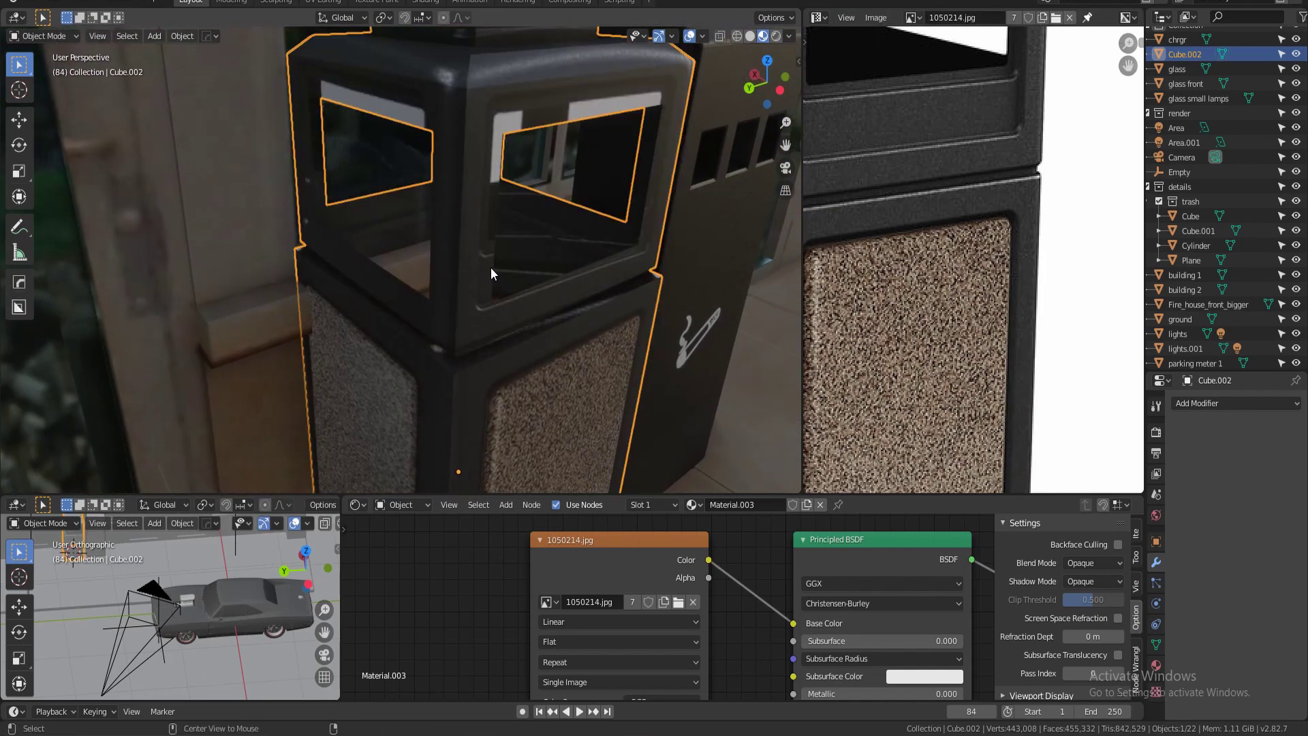
{"action": "key", "text": "Tab"}
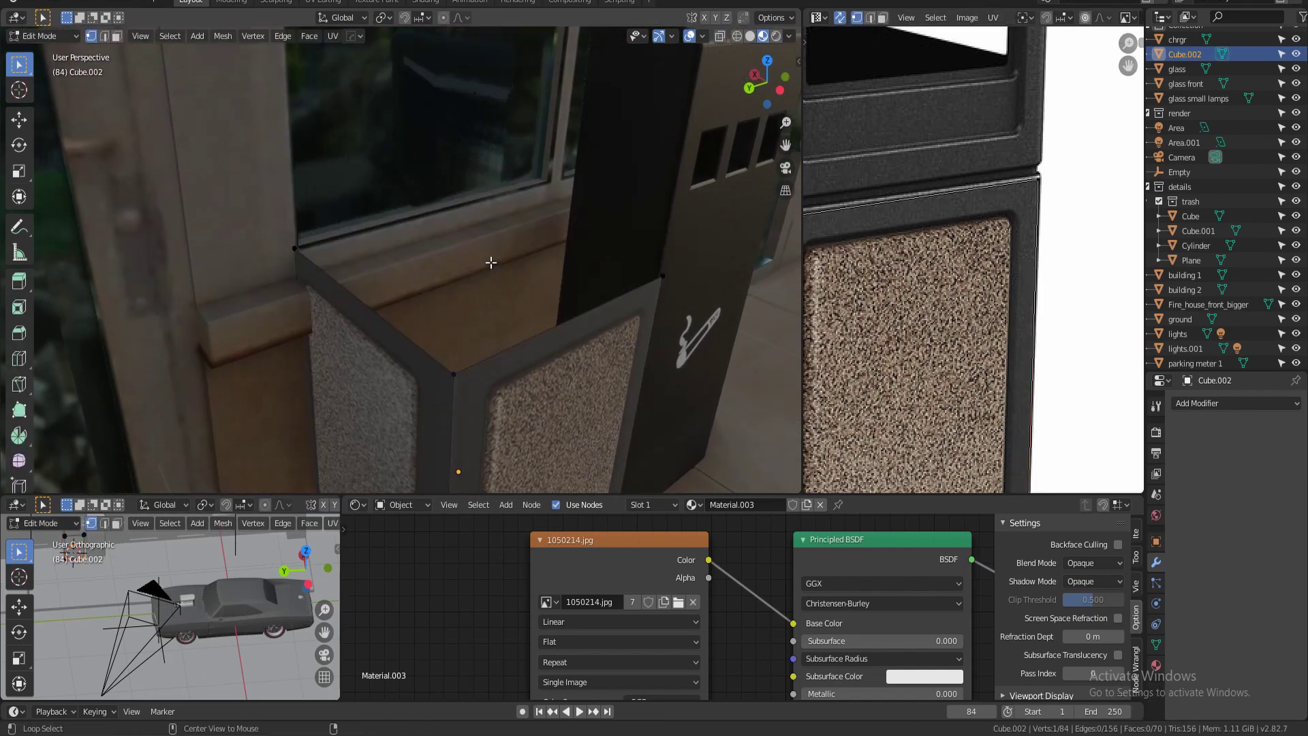
{"action": "key", "text": "alt+h"}
- Isolate the frame faces around one opening of the upper section, including the sloped strip above, by hiding all other faces
{"action": "key", "text": "3"}
{"action": "left_click", "coordinate": [484, 329]}
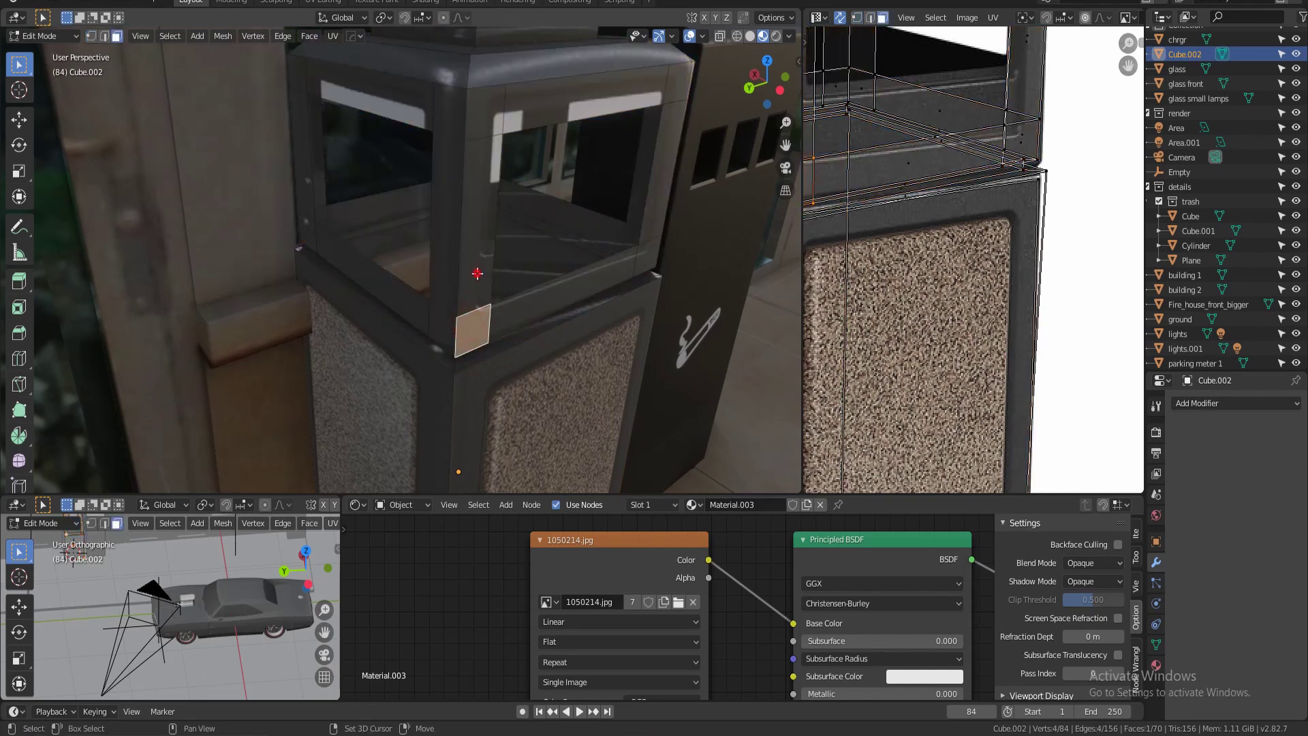
{"action": "left_click", "coordinate": [478, 274], "text": "shift"}
{"action": "left_click", "coordinate": [529, 311], "text": "shift"}
{"action": "left_click", "coordinate": [659, 213], "text": "shift"}
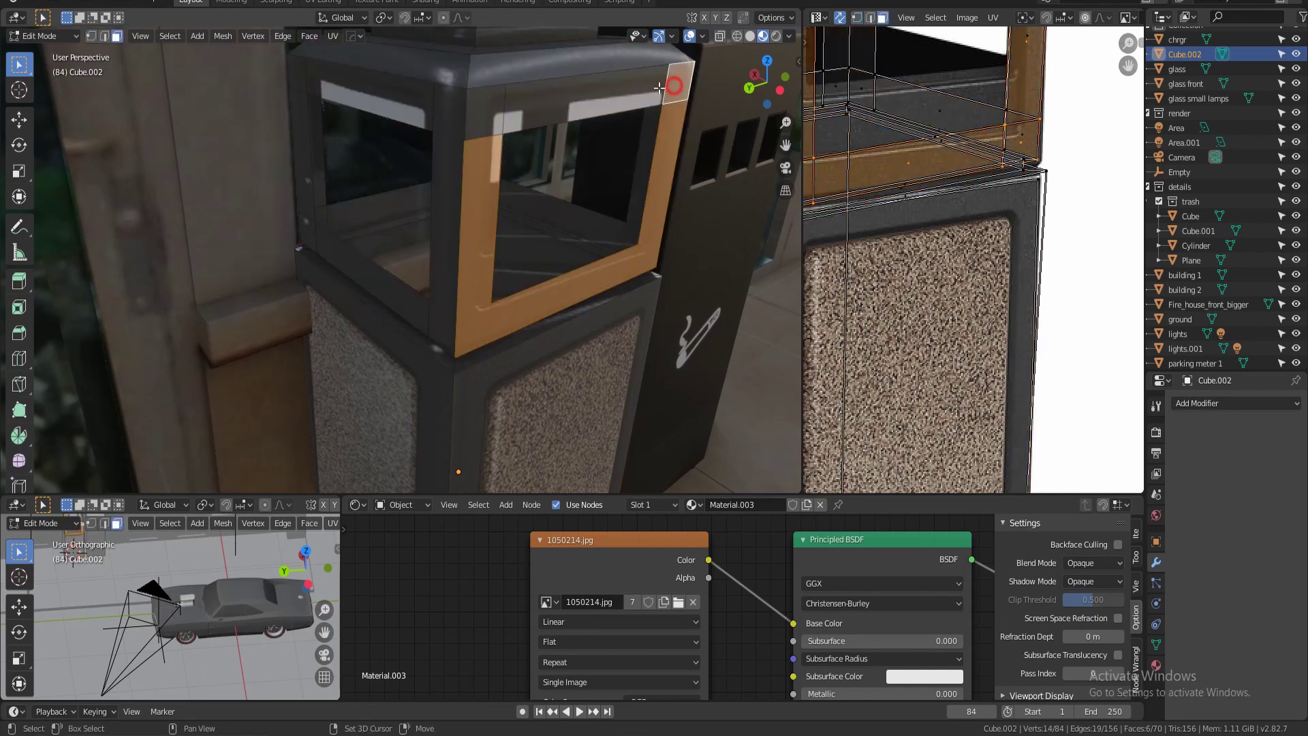
{"action": "left_click", "coordinate": [589, 102], "text": "shift"}
{"action": "left_click", "coordinate": [490, 117], "text": "shift"}
{"action": "left_click", "coordinate": [513, 76], "text": "shift"}
{"action": "scroll", "coordinate": [927, 224], "scroll_direction": "down", "scroll_amount": 2}
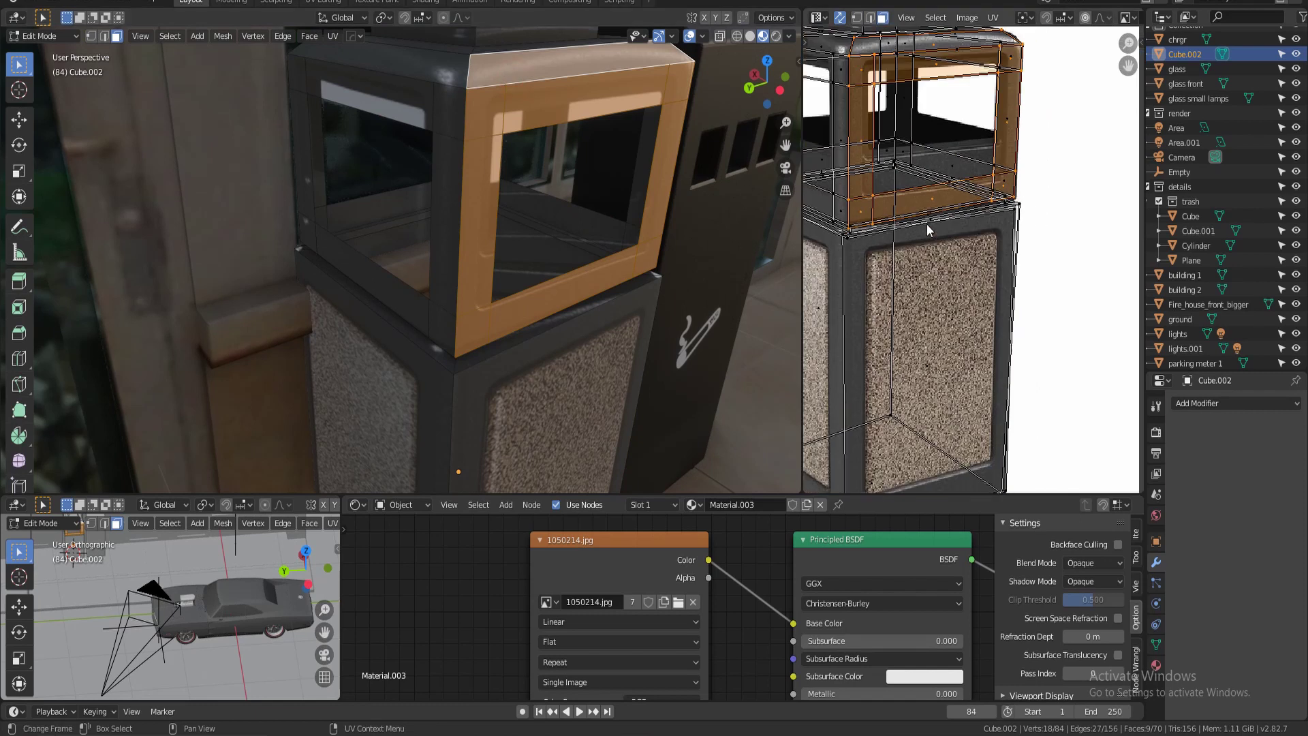
{"action": "middle_click_drag", "start_coordinate": [927, 225], "coordinate": [947, 291]}
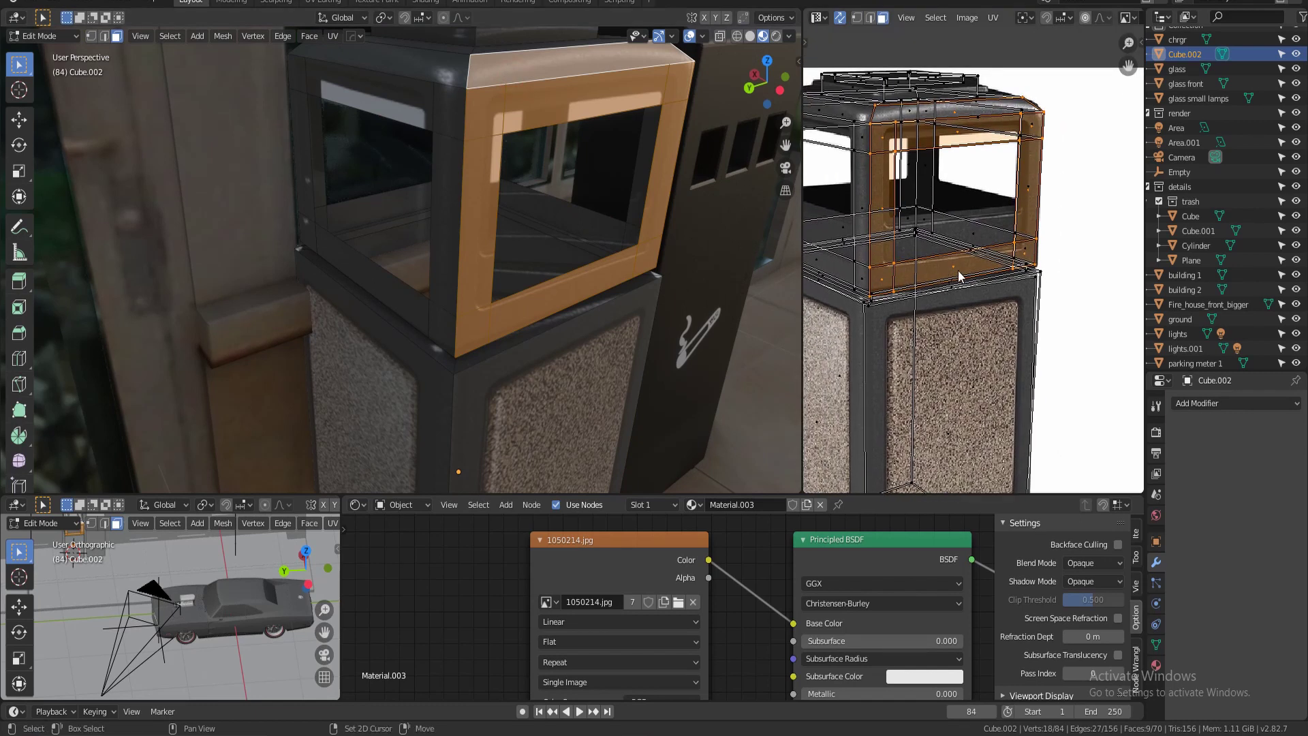
{"action": "key", "text": "shift+h"}
- Move the two outer UV vertices at the opening frame's upper left corner onto the bin's rounded edge in the photo
{"action": "scroll", "coordinate": [951, 265], "scroll_direction": "up", "scroll_amount": 4}
{"action": "middle_click_drag", "start_coordinate": [832, 132], "coordinate": [928, 226]}
{"action": "left_click", "coordinate": [857, 18]}
{"action": "scroll", "coordinate": [961, 256], "scroll_direction": "up", "scroll_amount": 3}
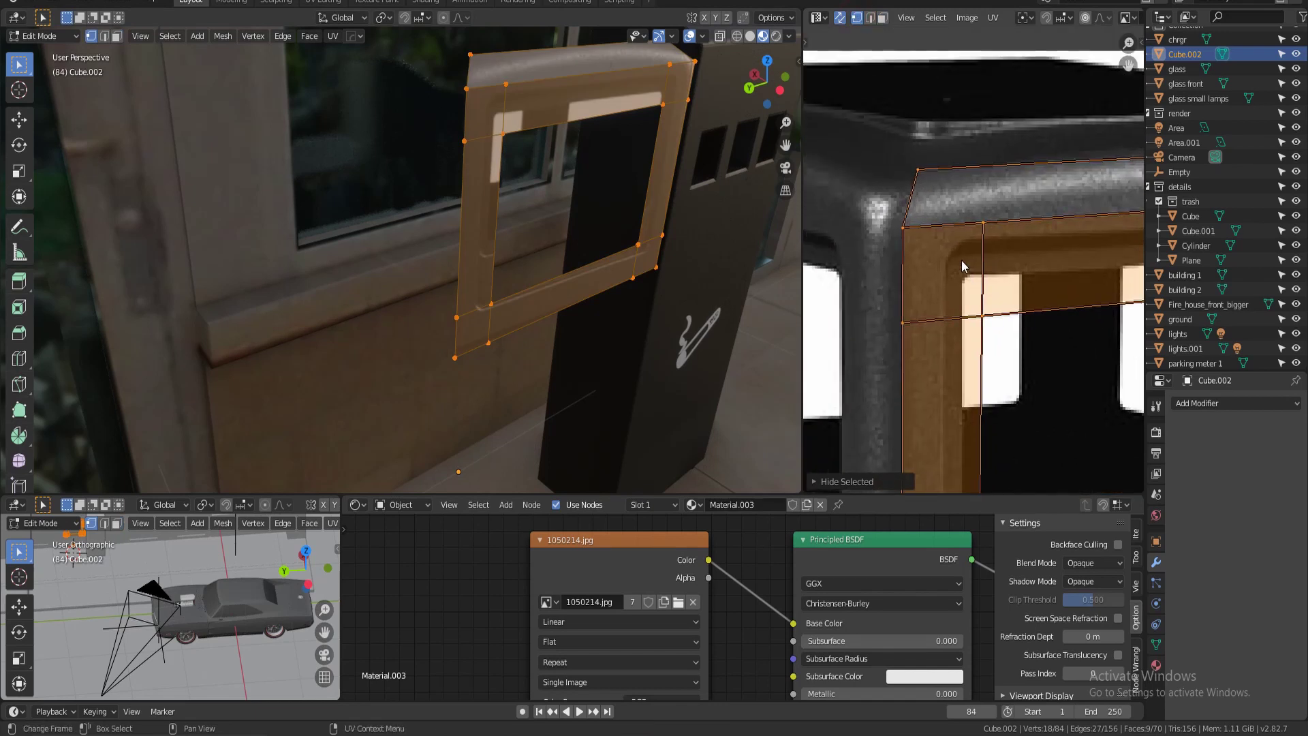
{"action": "left_click", "coordinate": [885, 209]}
{"action": "key", "text": "g"}
{"action": "left_click", "coordinate": [894, 244]}
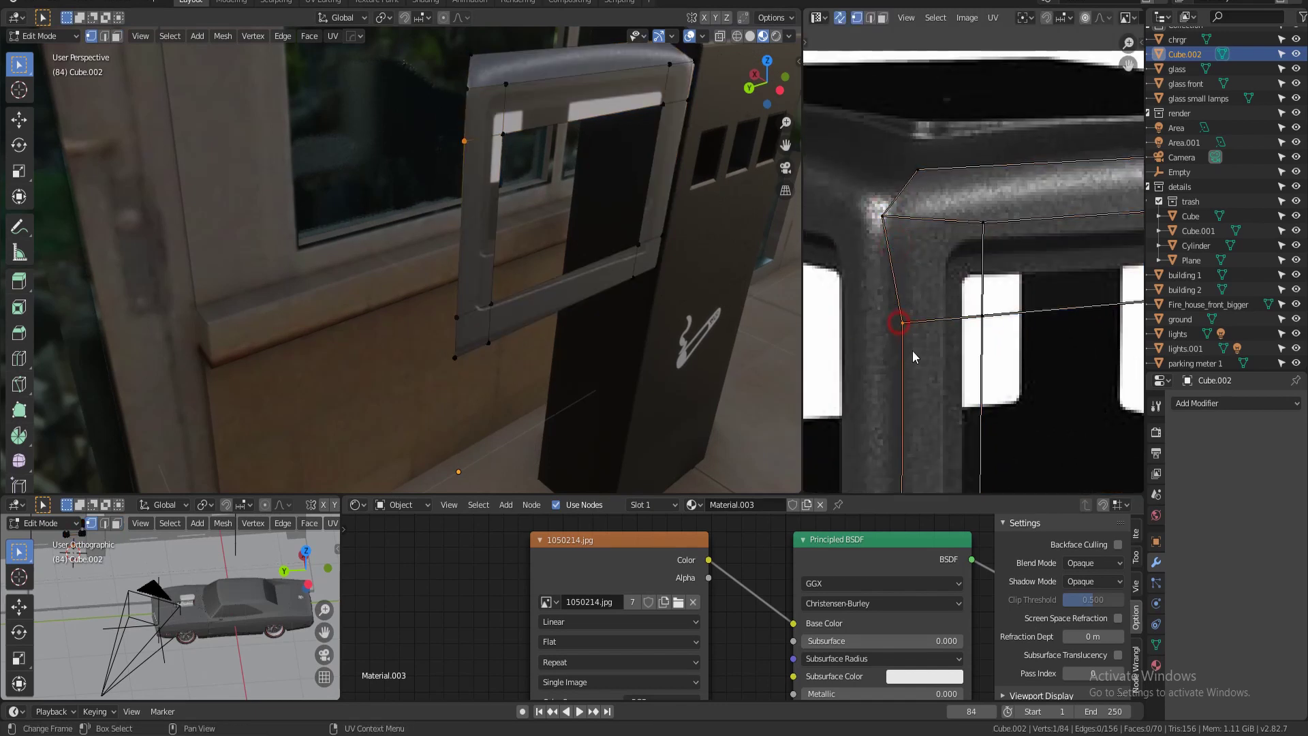
{"action": "key", "text": "g"}
{"action": "left_click", "coordinate": [891, 348]}
- Align the outer and inner UV vertex pairs at the frame's lower left corner with the photo
{"action": "middle_click_drag", "start_coordinate": [926, 443], "coordinate": [935, 243]}
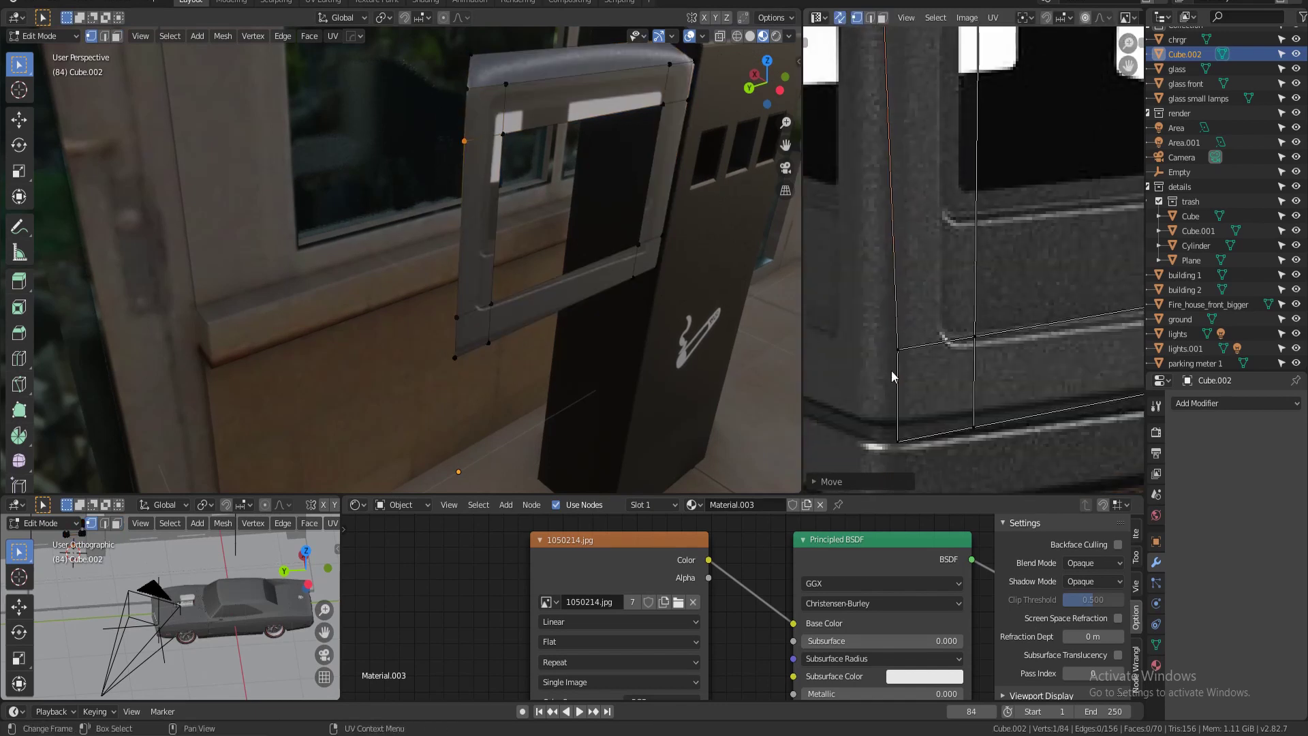
{"action": "left_click_drag", "start_coordinate": [871, 328], "coordinate": [935, 463]}
{"action": "key", "text": "g"}
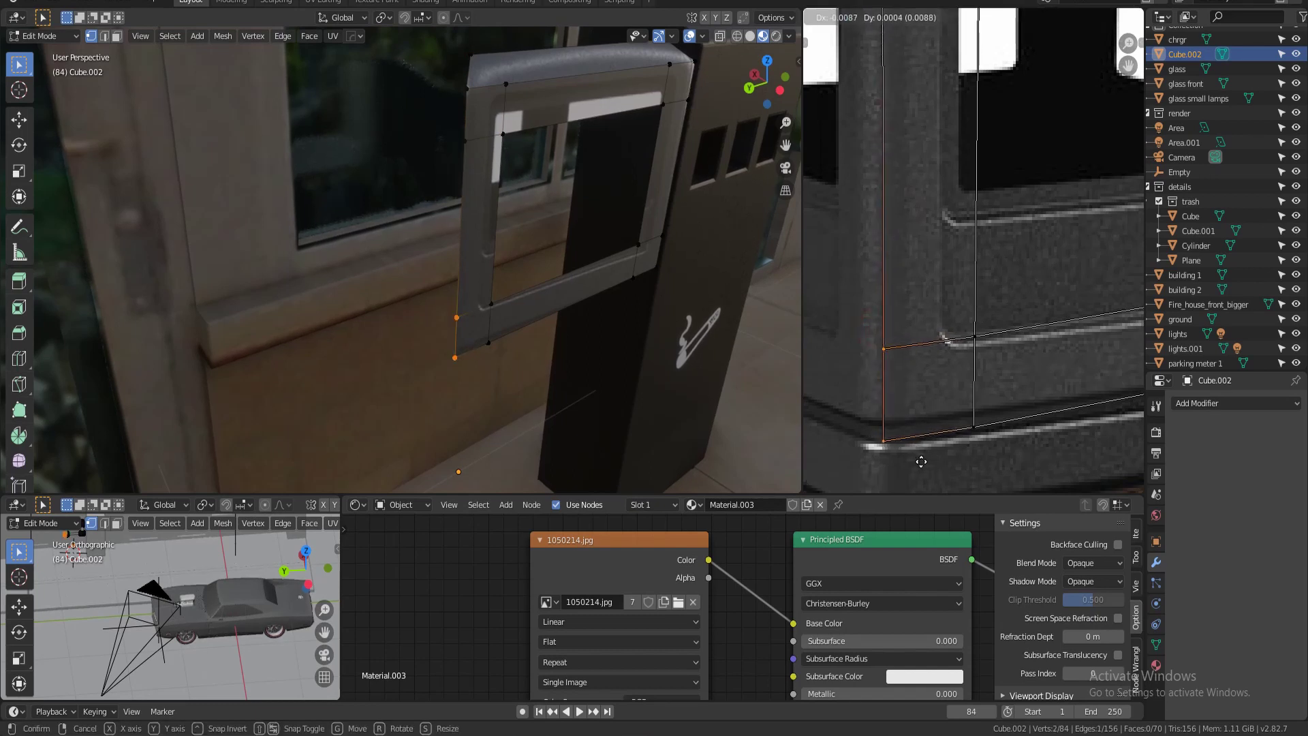
{"action": "left_click", "coordinate": [922, 463]}
{"action": "left_click_drag", "start_coordinate": [957, 326], "coordinate": [1005, 433]}
{"action": "key", "text": "g"}
{"action": "left_click", "coordinate": [1003, 447]}
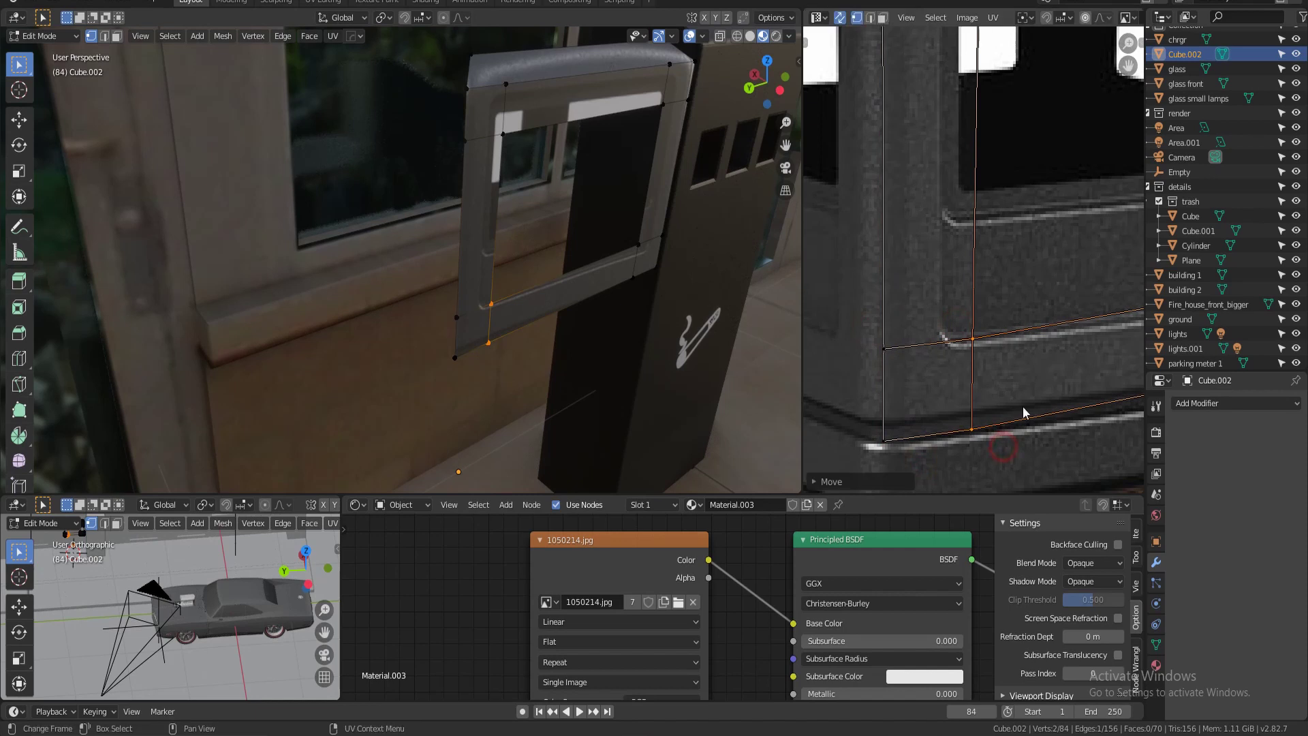
{"action": "middle_click_drag", "start_coordinate": [1020, 387], "coordinate": [886, 374]}
{"action": "key", "text": "g"}
{"action": "left_click", "coordinate": [993, 384]}
- Move the frame's lower right corner UVs into place and fit its two outer vertices to the photographed edge
{"action": "middle_click_drag", "start_coordinate": [1080, 359], "coordinate": [825, 373]}
{"action": "left_click_drag", "start_coordinate": [925, 256], "coordinate": [1042, 380]}
{"action": "key", "text": "g"}
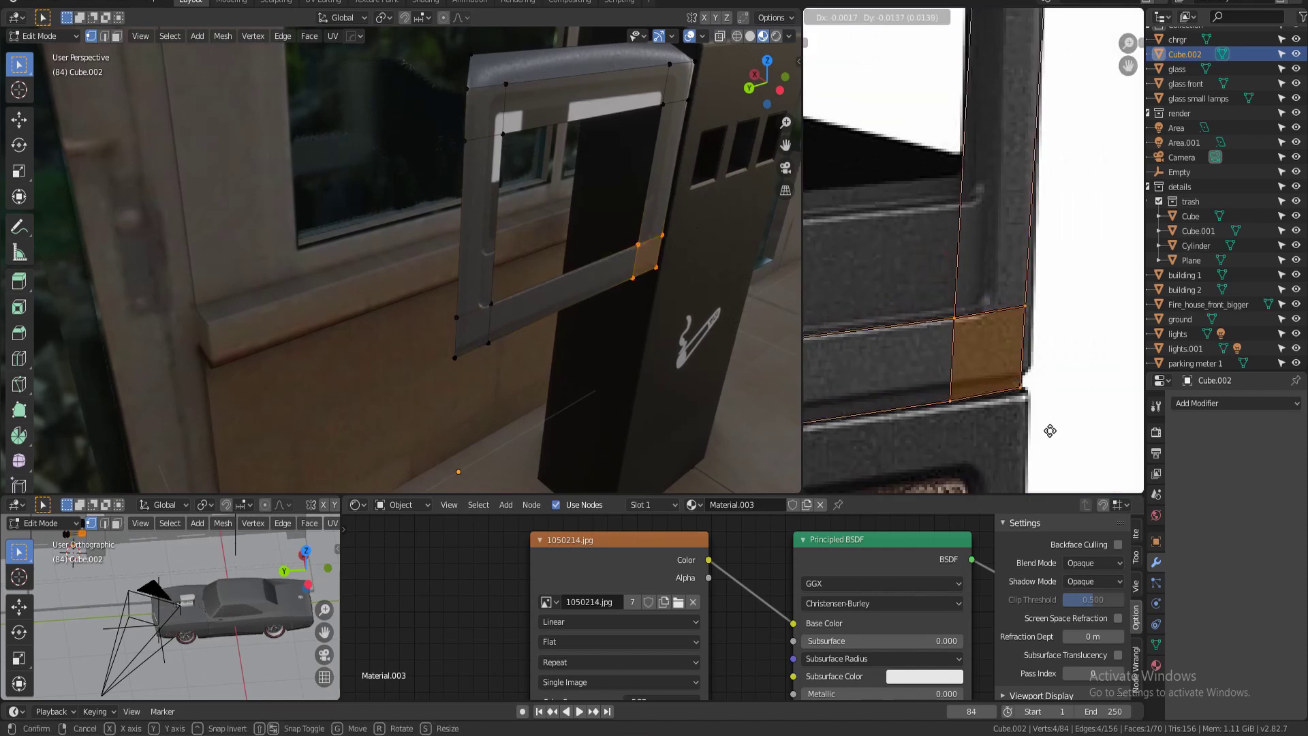
{"action": "left_click", "coordinate": [1049, 430]}
{"action": "left_click", "coordinate": [1022, 385]}
{"action": "key", "text": "g"}
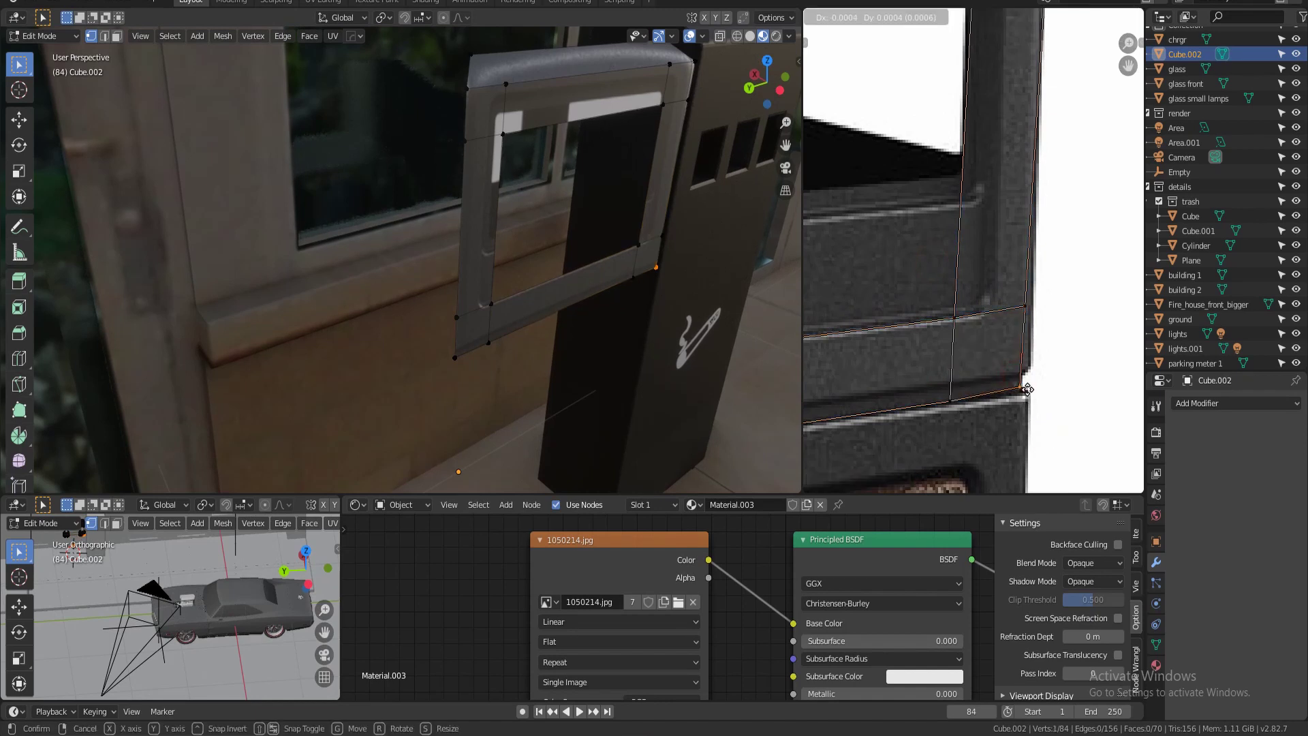
{"action": "left_click", "coordinate": [1032, 383]}
{"action": "left_click", "coordinate": [1011, 295]}
{"action": "key", "text": "g"}
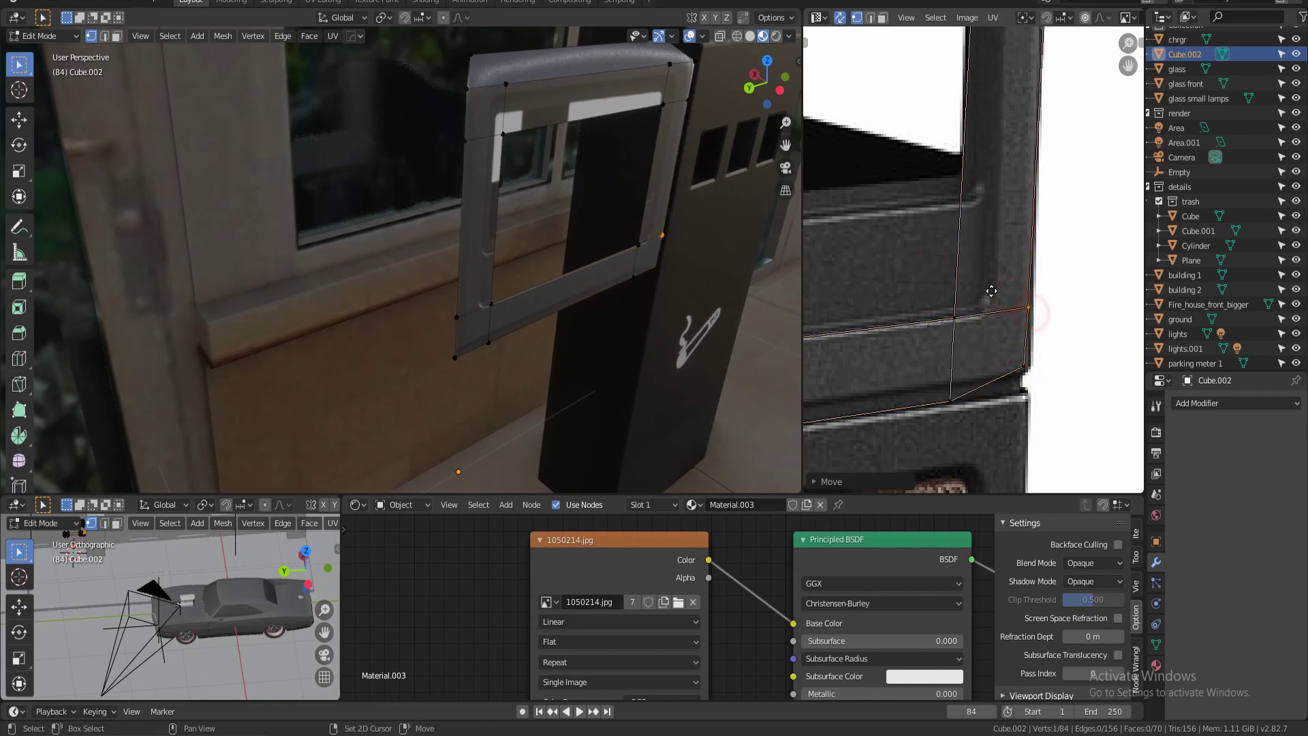
{"action": "left_click", "coordinate": [1031, 310]}
- Fit the frame's upper right inner and outer UV vertices to the opening and rounded corner in the photo
{"action": "middle_click_drag", "start_coordinate": [988, 245], "coordinate": [993, 315]}
{"action": "middle_click_drag", "start_coordinate": [974, 177], "coordinate": [982, 372]}
{"action": "left_click", "coordinate": [980, 238]}
{"action": "key", "text": "g"}
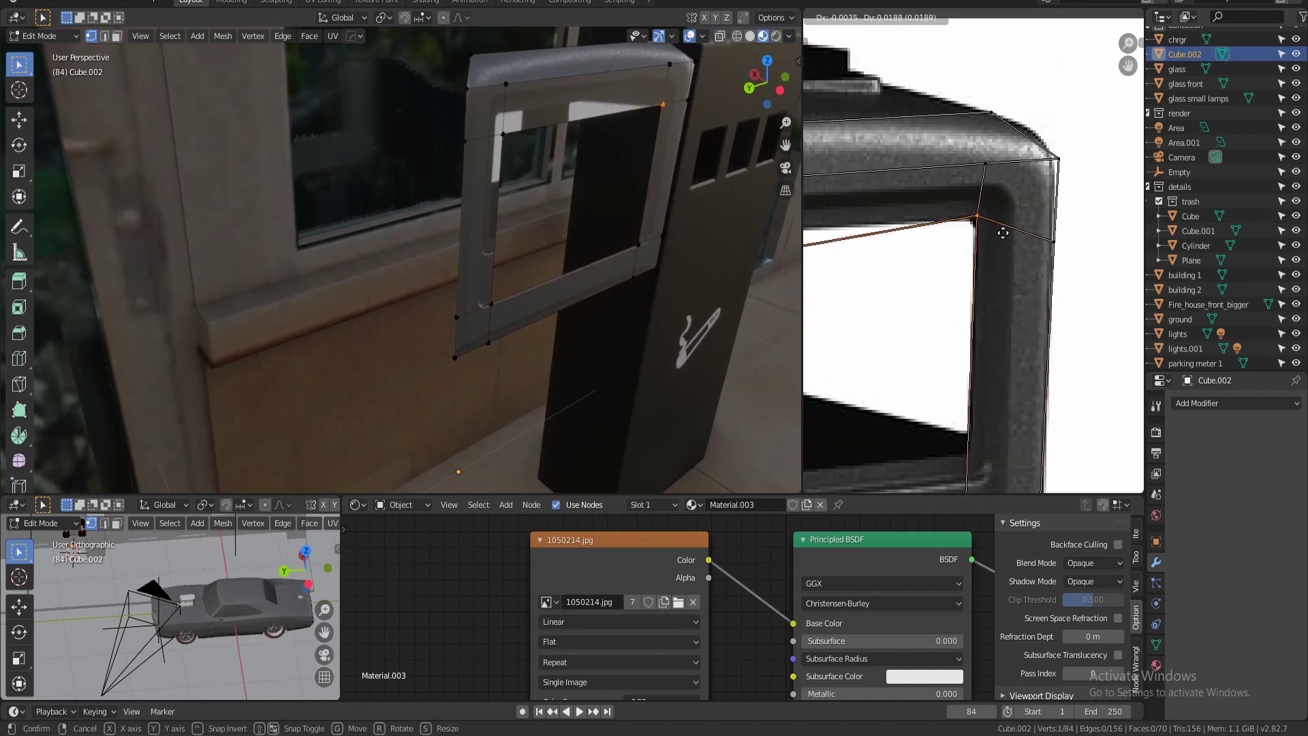
{"action": "left_click", "coordinate": [1003, 233]}
{"action": "key", "text": "g"}
{"action": "left_click", "coordinate": [1052, 182]}
{"action": "left_click", "coordinate": [1055, 238]}
{"action": "key", "text": "g"}
{"action": "left_click", "coordinate": [1059, 266]}
- Adjust the UV vertices at both ends of the sloped strip's upper edge to follow the lid in the photo
{"action": "middle_click_drag", "start_coordinate": [1029, 232], "coordinate": [1077, 294]}
{"action": "left_click_drag", "start_coordinate": [1026, 176], "coordinate": [1062, 210]}
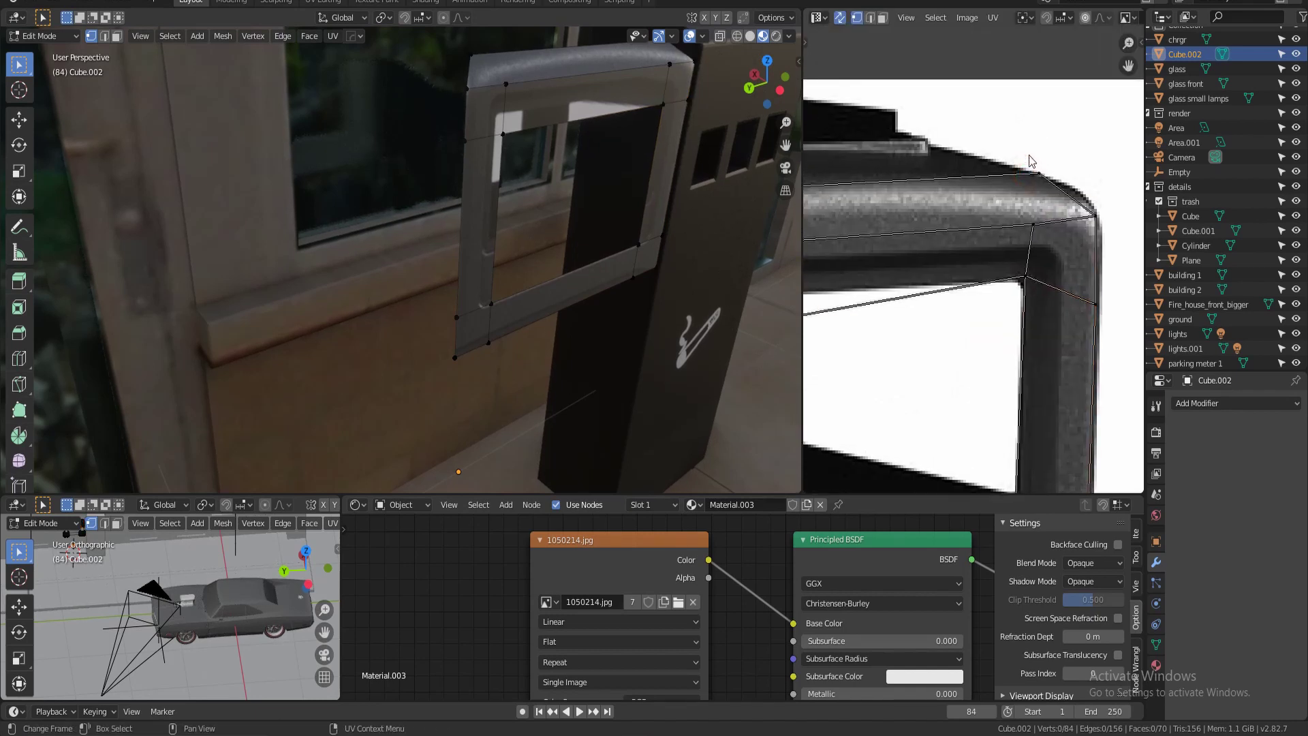
{"action": "key", "text": "g"}
{"action": "left_click", "coordinate": [1080, 202]}
{"action": "middle_click_drag", "start_coordinate": [1079, 204], "coordinate": [1043, 253]}
{"action": "left_click_drag", "start_coordinate": [874, 195], "coordinate": [921, 222]}
{"action": "key", "text": "g"}
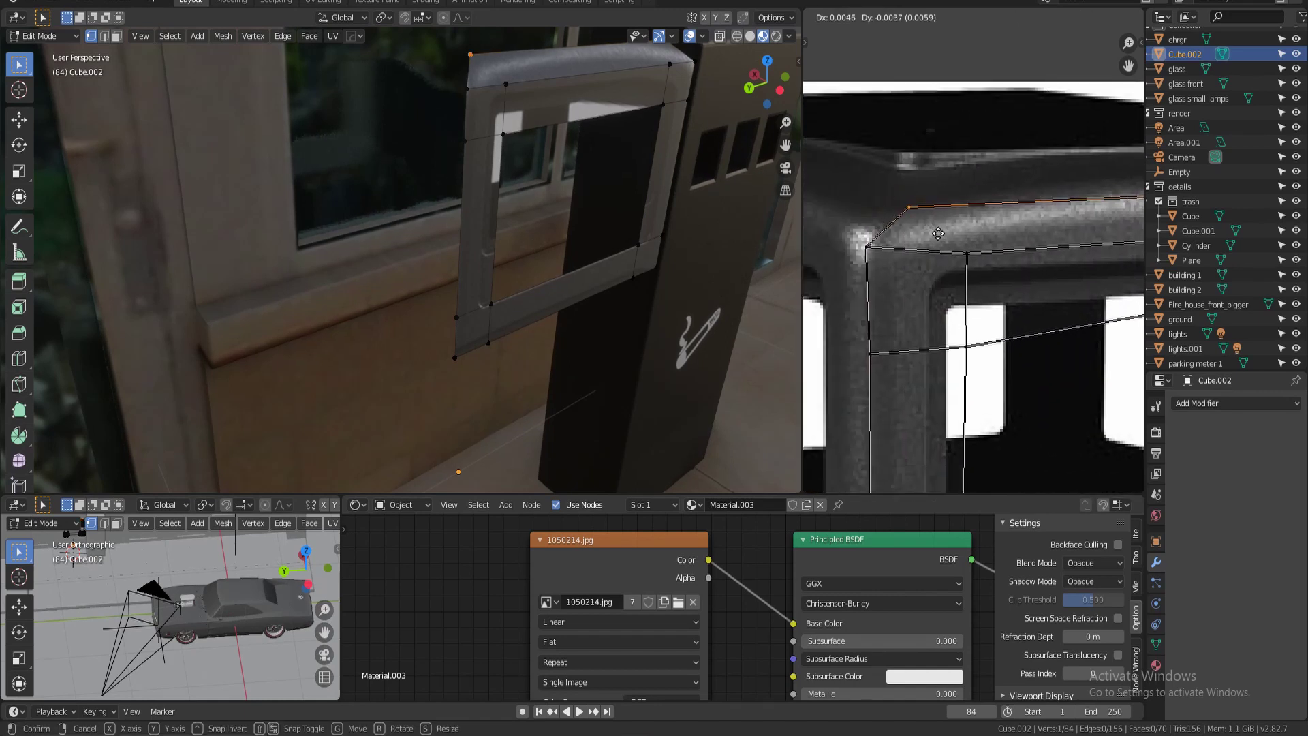
{"action": "left_click", "coordinate": [939, 237]}
- Move the frame's upper left inner UV vertices to the edge of the photographed opening to exclude the white background
{"action": "middle_click_drag", "start_coordinate": [954, 299], "coordinate": [927, 235]}
{"action": "key", "text": "g"}
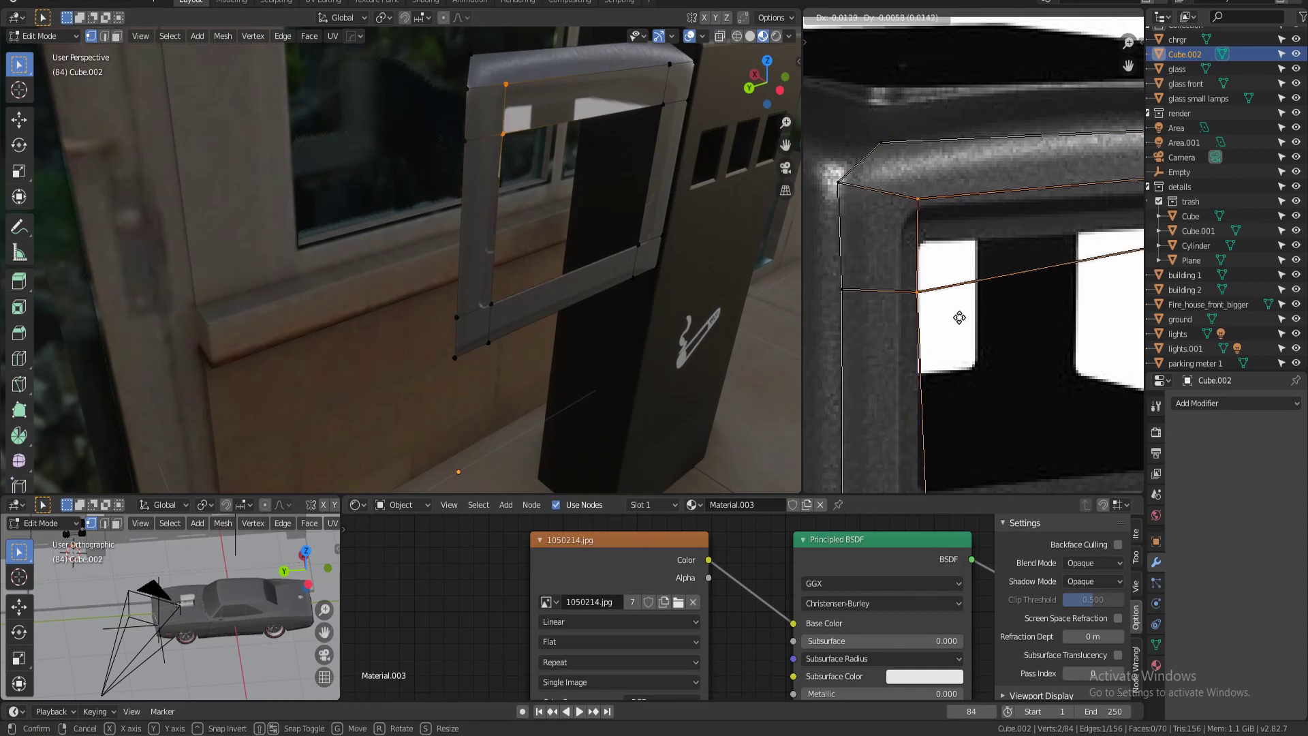
{"action": "left_click", "coordinate": [958, 267]}
{"action": "scroll", "coordinate": [950, 263], "scroll_direction": "down", "scroll_amount": 4}
{"action": "scroll", "coordinate": [921, 268], "scroll_direction": "up", "scroll_amount": 5}
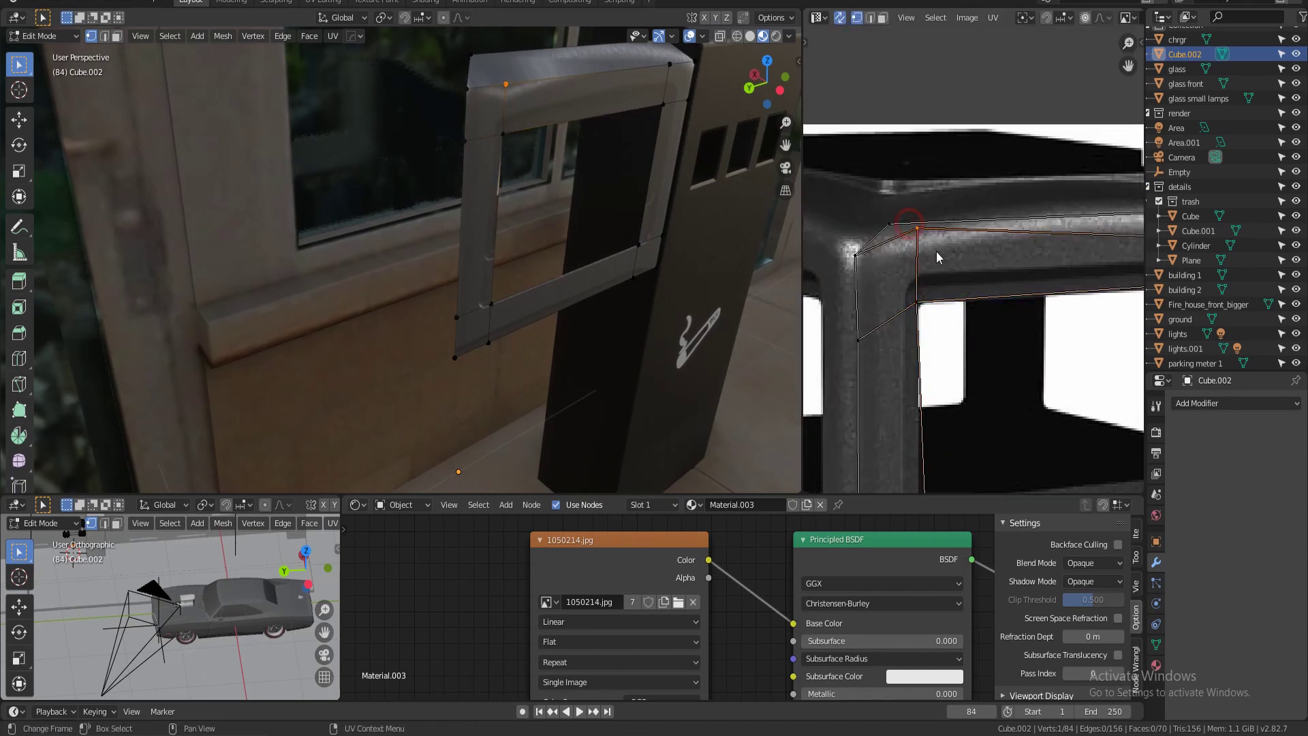
{"action": "key", "text": "g"}
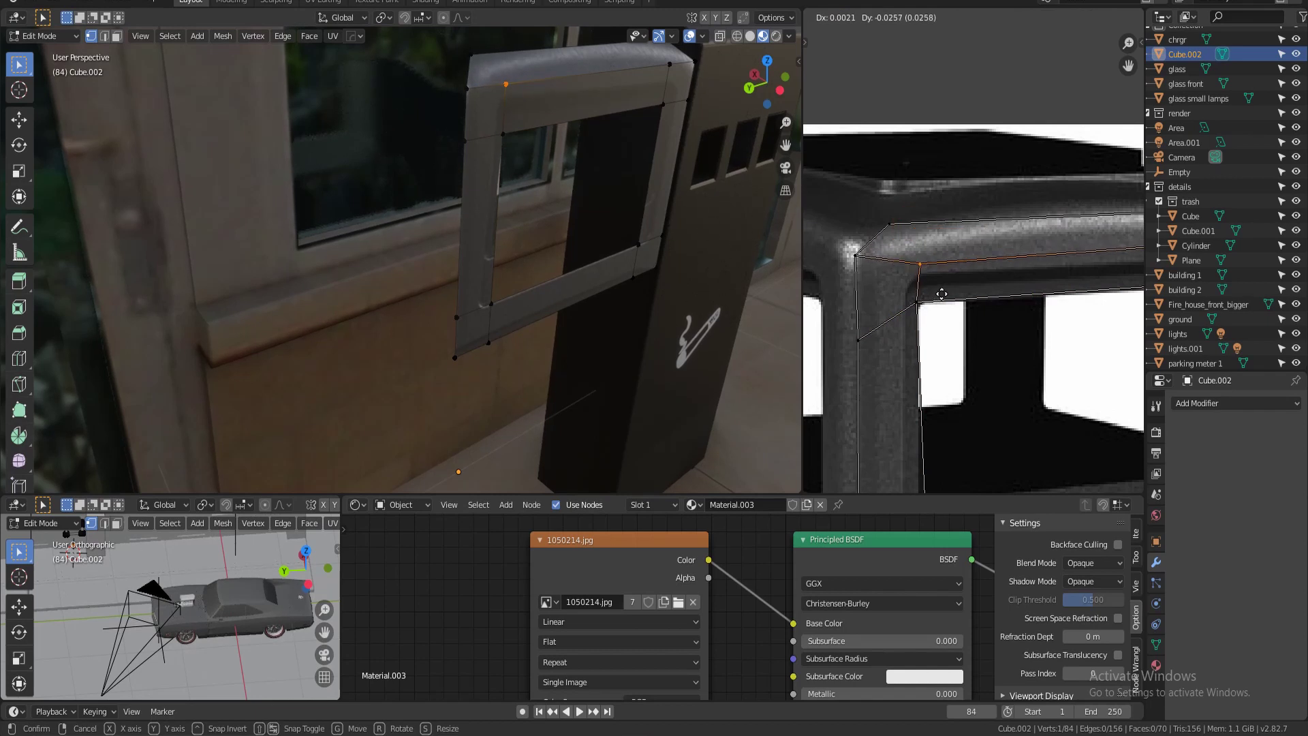
{"action": "left_click", "coordinate": [943, 296]}
- Align the inner UV vertices at the frame's lower left and lower right corners with the photographed recess
{"action": "scroll", "coordinate": [946, 303], "scroll_direction": "down", "scroll_amount": 5}
{"action": "scroll", "coordinate": [968, 336], "scroll_direction": "up", "scroll_amount": 5}
{"action": "left_click", "coordinate": [913, 395]}
{"action": "key", "text": "g"}
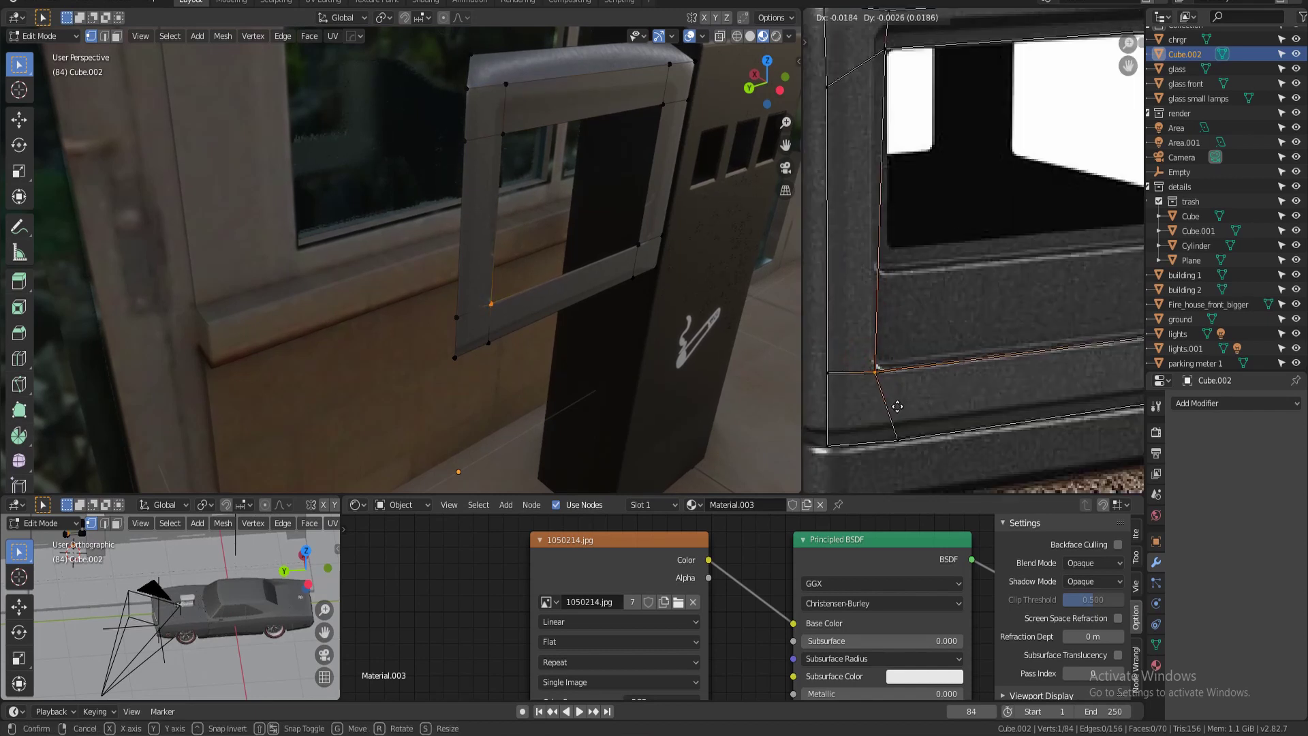
{"action": "left_click", "coordinate": [905, 355]}
{"action": "scroll", "coordinate": [948, 276], "scroll_direction": "down", "scroll_amount": 2}
{"action": "scroll", "coordinate": [1077, 239], "scroll_direction": "up", "scroll_amount": 2}
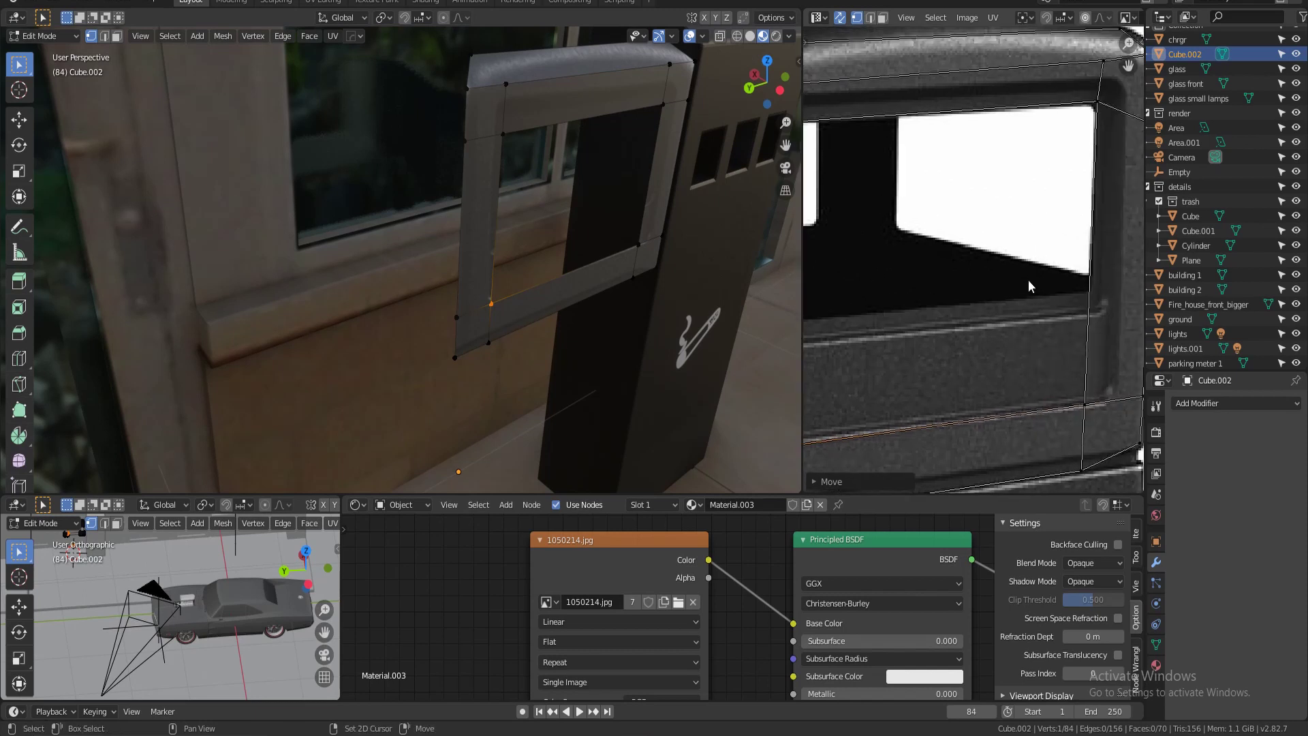
{"action": "middle_click_drag", "start_coordinate": [1028, 286], "coordinate": [971, 291]}
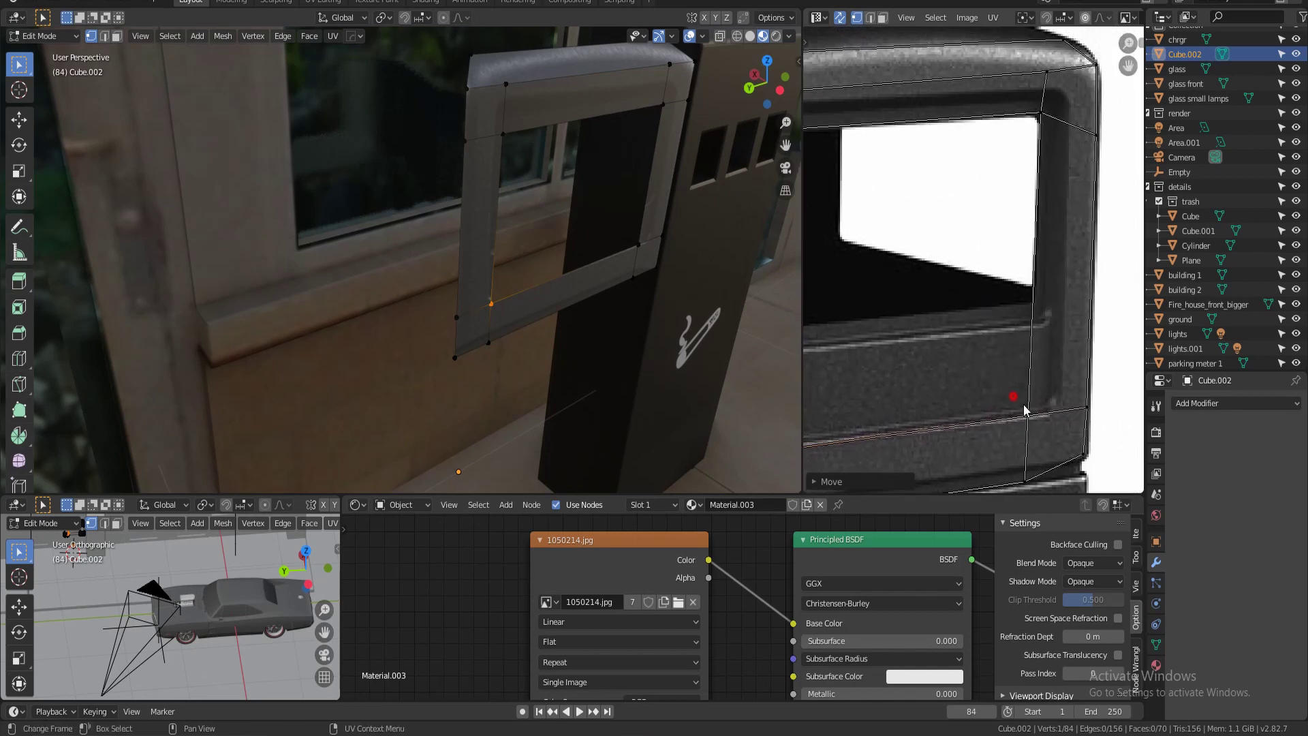
{"action": "left_click", "coordinate": [1055, 429]}
- Leave mesh editing and inspect the bin's upper section in the street scene
{"action": "middle_click_drag", "start_coordinate": [975, 206], "coordinate": [1009, 253]}
{"action": "mouse_move", "coordinate": [684, 226]}
{"action": "middle_mouse_down"}
{"action": "mouse_move", "coordinate": [659, 219]}
{"action": "mouse_move", "coordinate": [658, 230]}
{"action": "middle_mouse_up"}
{"action": "scroll", "coordinate": [657, 229], "scroll_direction": "down", "scroll_amount": 3}
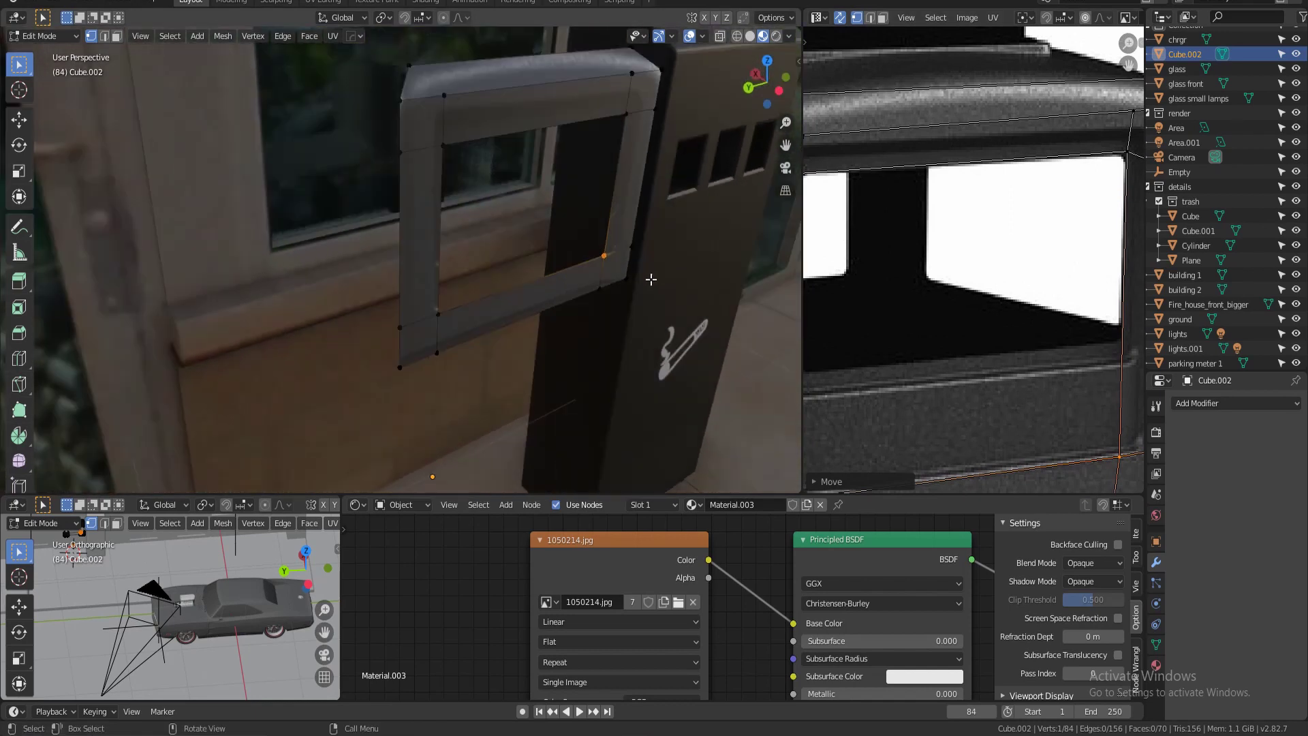
{"action": "key", "text": "a"}
{"action": "key", "text": "Tab"}
{"action": "scroll", "coordinate": [639, 276], "scroll_direction": "down", "scroll_amount": 3}
{"action": "middle_click_drag", "start_coordinate": [566, 272], "coordinate": [502, 297]}
{"action": "left_click", "coordinate": [573, 291]}
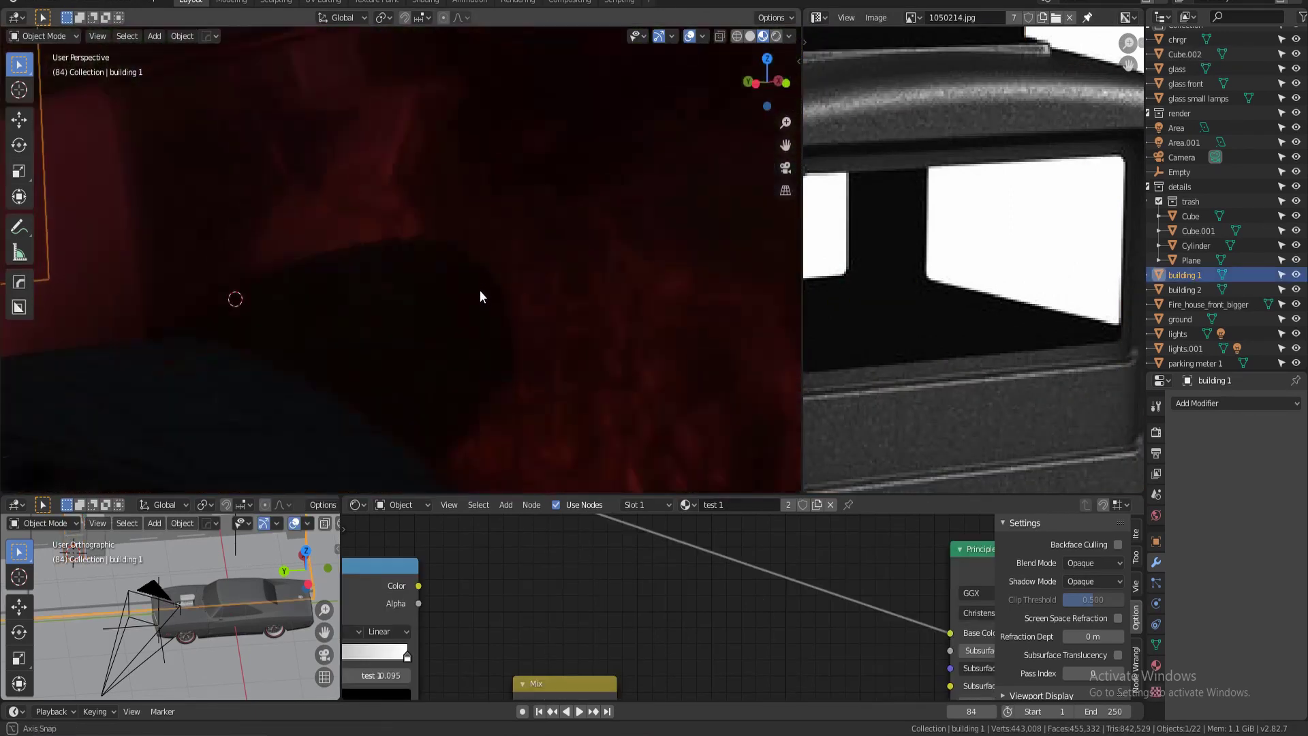
- Isolate the raised square cap on the bin's lid, fit its UVs to the dark top in the photo, and reveal the mesh
{"action": "middle_click_drag", "start_coordinate": [480, 295], "coordinate": [399, 276]}
{"action": "scroll", "coordinate": [398, 277], "scroll_direction": "up", "scroll_amount": 3}
{"action": "scroll", "coordinate": [396, 284], "scroll_direction": "up", "scroll_amount": 2}
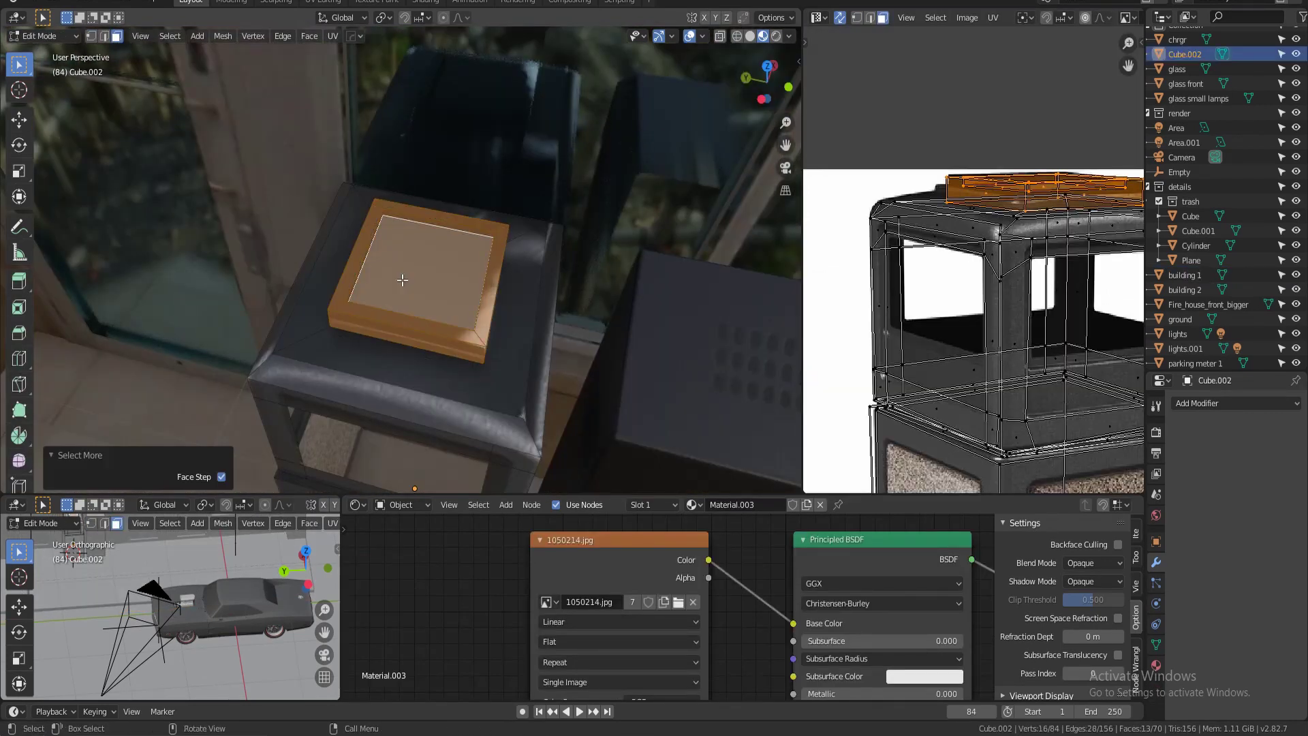
{"action": "scroll", "coordinate": [932, 277], "scroll_direction": "down", "scroll_amount": 2}
{"action": "scroll", "coordinate": [981, 239], "scroll_direction": "up", "scroll_amount": 4}
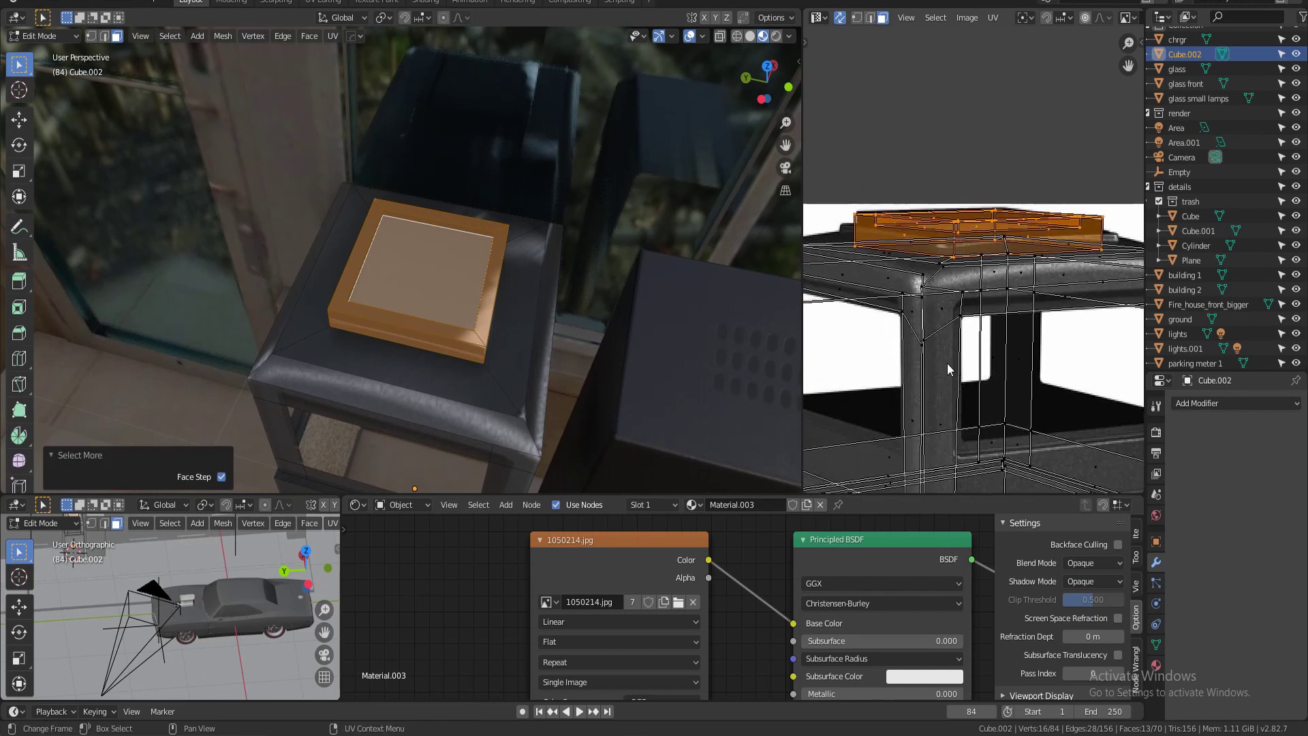
{"action": "key", "text": "shift+h"}
{"action": "scroll", "coordinate": [1022, 320], "scroll_direction": "up", "scroll_amount": 2}
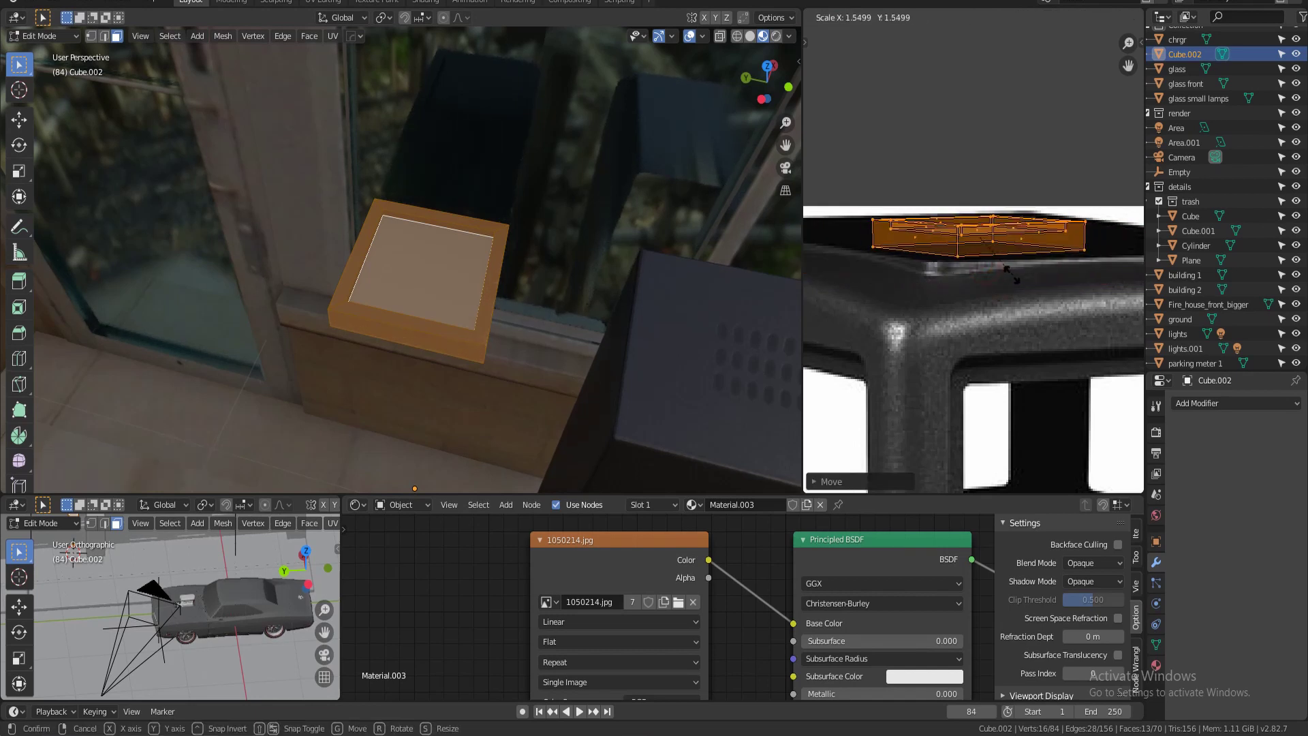
{"action": "key", "text": "alt+h"}
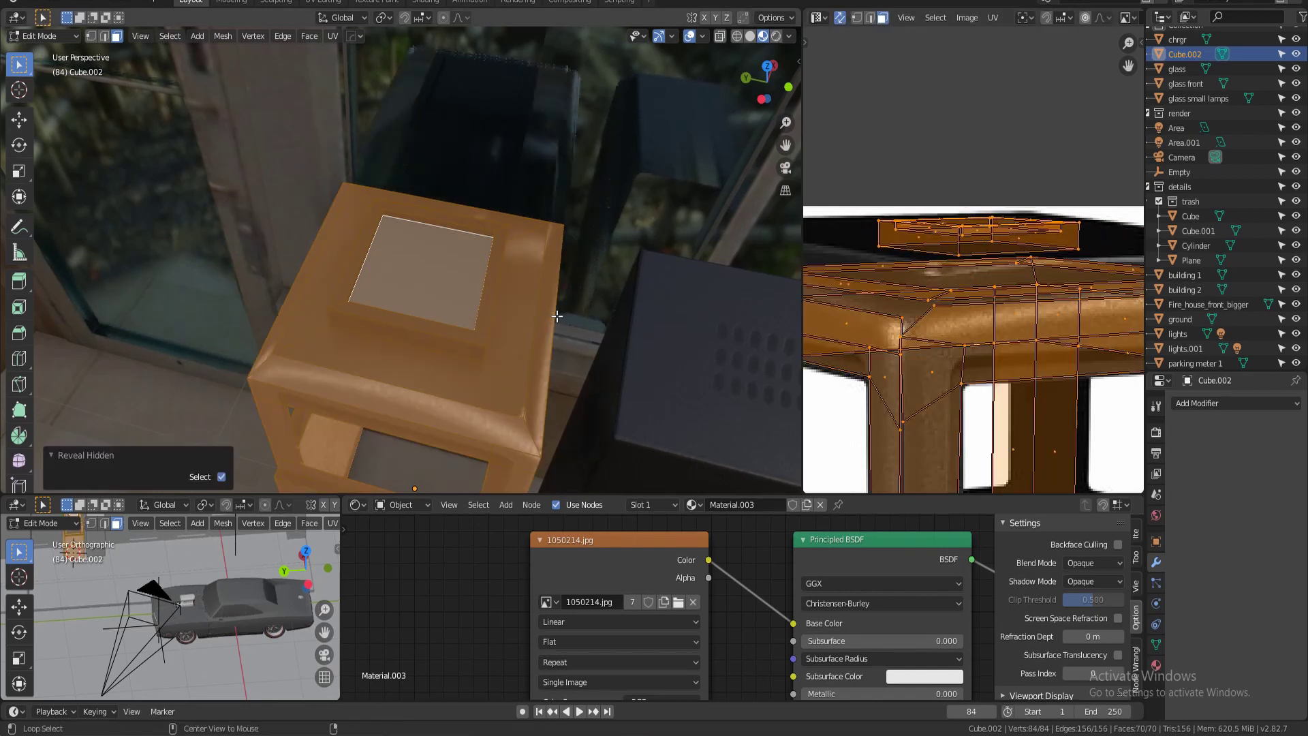
- Leave mesh editing and inspect the textured bin beside the ashtray from several angles
{"action": "key", "text": "Tab"}
{"action": "mouse_move", "coordinate": [497, 320]}
{"action": "middle_mouse_down"}
{"action": "mouse_move", "coordinate": [452, 346]}
{"action": "mouse_move", "coordinate": [425, 341]}
{"action": "mouse_move", "coordinate": [423, 358]}
{"action": "mouse_move", "coordinate": [536, 317]}
{"action": "mouse_move", "coordinate": [488, 333]}
{"action": "mouse_move", "coordinate": [504, 313]}
{"action": "middle_mouse_up"}
{"action": "scroll", "coordinate": [454, 356], "scroll_direction": "down", "scroll_amount": 5}
{"action": "scroll", "coordinate": [504, 314], "scroll_direction": "down", "scroll_amount": 2}
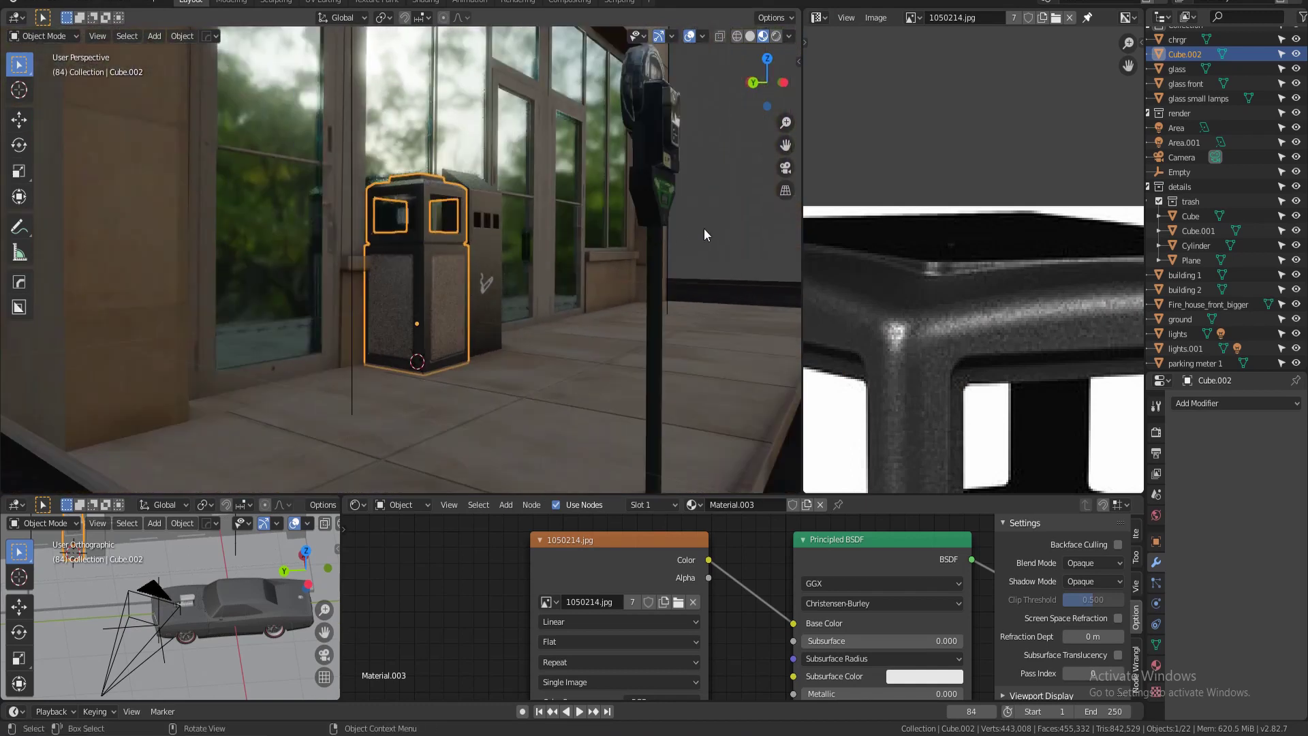
{"action": "left_click", "coordinate": [704, 227]}
{"action": "middle_click_drag", "start_coordinate": [580, 297], "coordinate": [377, 409]}
{"action": "scroll", "coordinate": [538, 315], "scroll_direction": "down", "scroll_amount": 2}
{"action": "left_click", "coordinate": [413, 336]}
{"action": "key", "text": "Tab"}
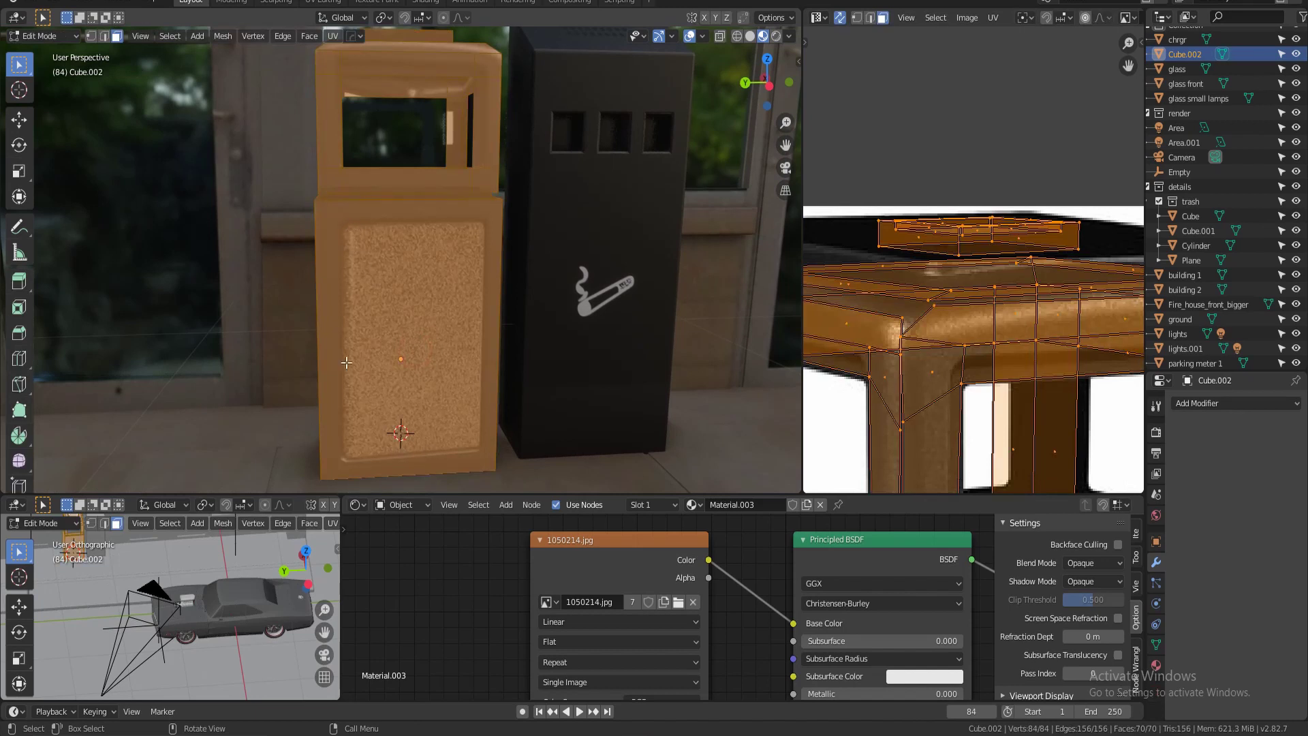
{"action": "middle_click_drag", "start_coordinate": [400, 338], "coordinate": [413, 305]}
{"action": "key", "text": "Tab"}
{"action": "key", "text": "Tab"}
{"action": "key", "text": "Tab"}
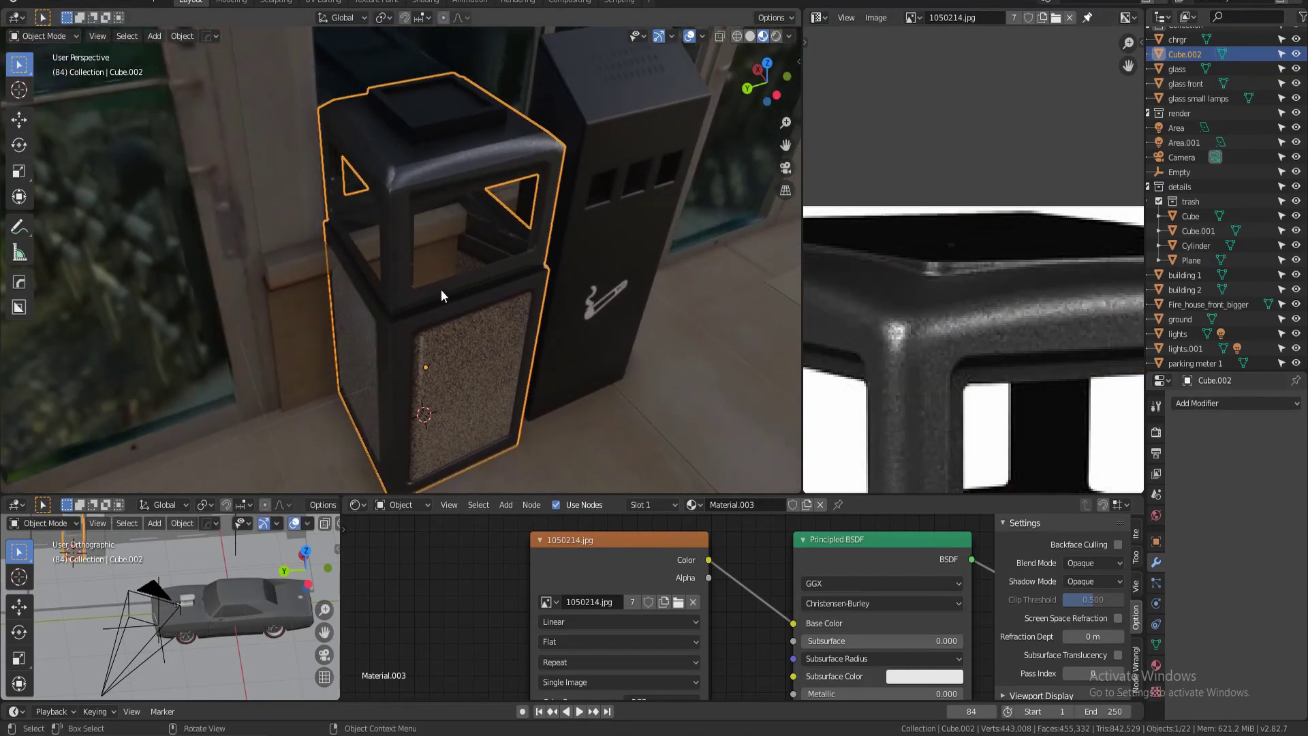
- Move the bin -0.0537 m along the global X axis
{"action": "middle_click_drag", "start_coordinate": [444, 279], "coordinate": [406, 381]}
{"action": "scroll", "coordinate": [460, 235], "scroll_direction": "up", "scroll_amount": 2}
{"action": "scroll", "coordinate": [431, 258], "scroll_direction": "down", "scroll_amount": 4}
{"action": "key", "text": "g"}
{"action": "key", "text": "x"}
{"action": "left_click", "coordinate": [511, 307]}
{"action": "scroll", "coordinate": [469, 329], "scroll_direction": "up", "scroll_amount": 1}
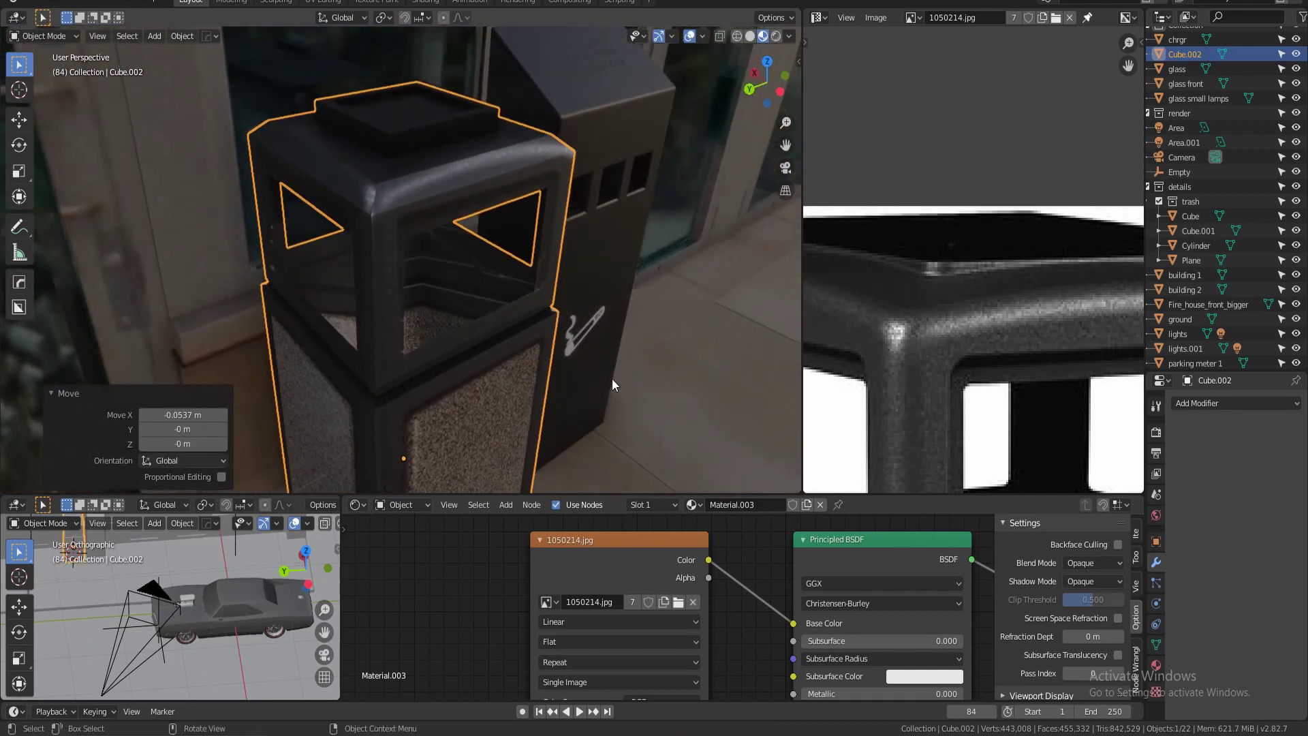
- Apply all transforms to the bin: location, rotation and scale
{"action": "left_click", "coordinate": [1204, 407]}
{"action": "key", "text": "ctrl+a"}
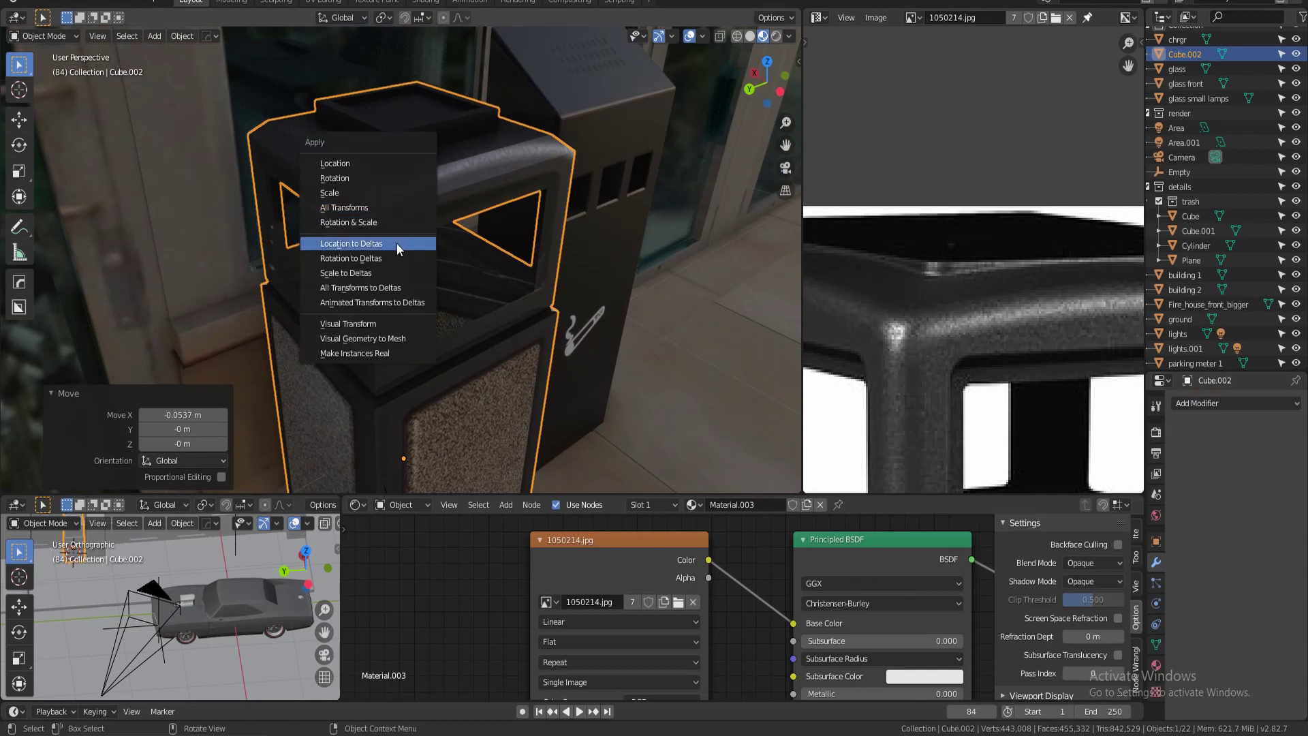
{"action": "left_click", "coordinate": [383, 208]}
- Add a Solidify modifier to the bin with a thickness of 0.008 m
{"action": "left_click", "coordinate": [1250, 403]}
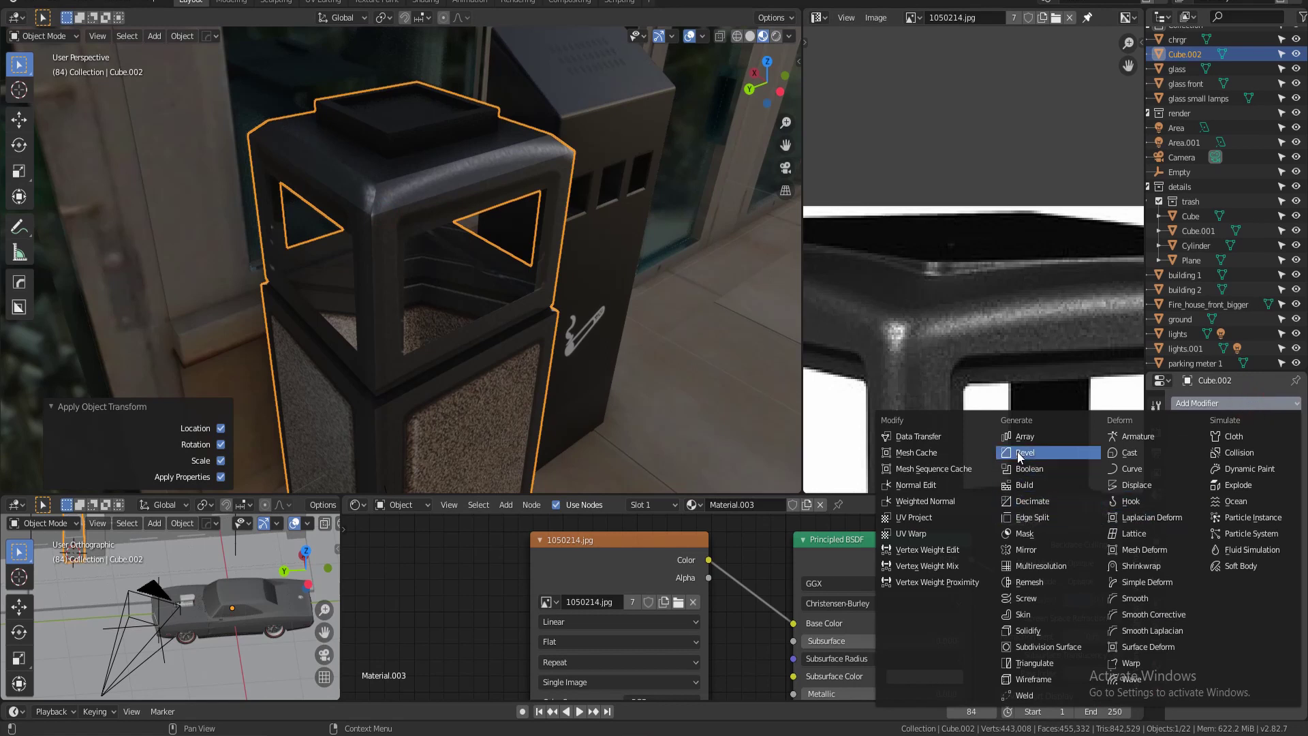
{"action": "left_click", "coordinate": [1044, 632]}
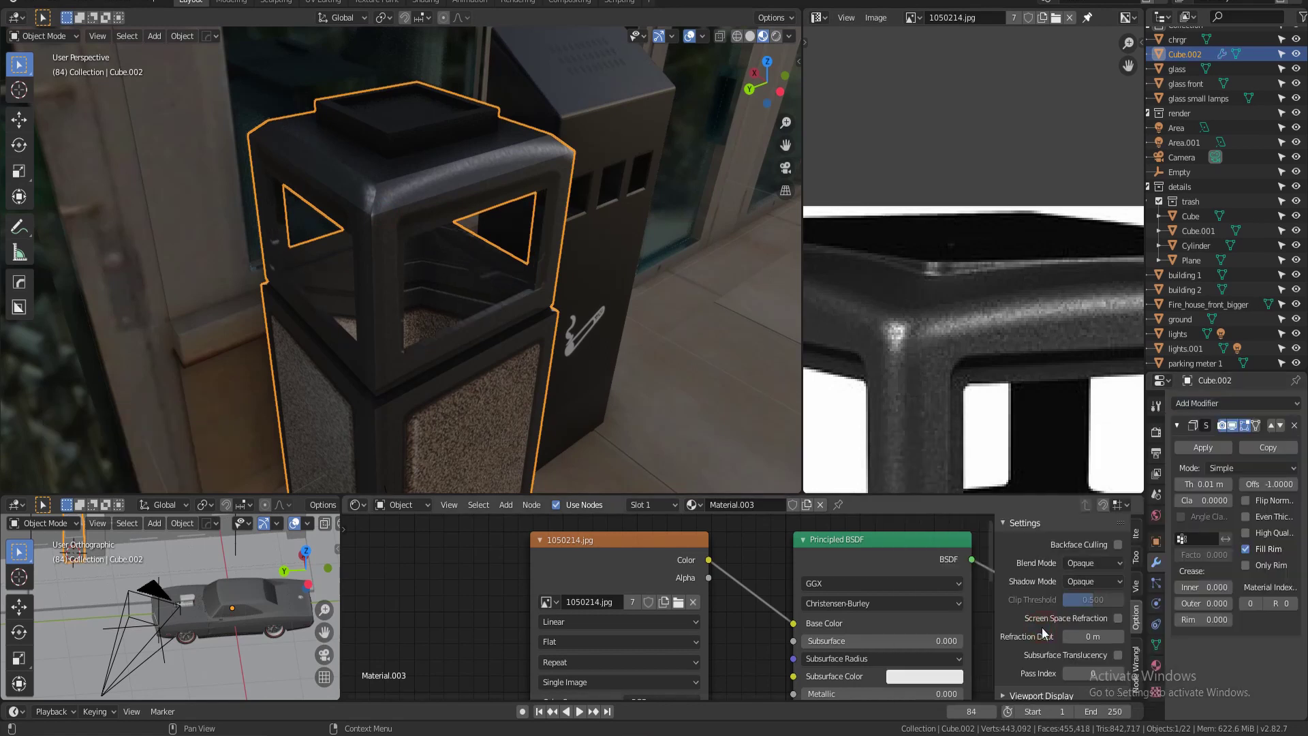
{"action": "left_click_drag", "start_coordinate": [1203, 484], "coordinate": [1189, 484]}
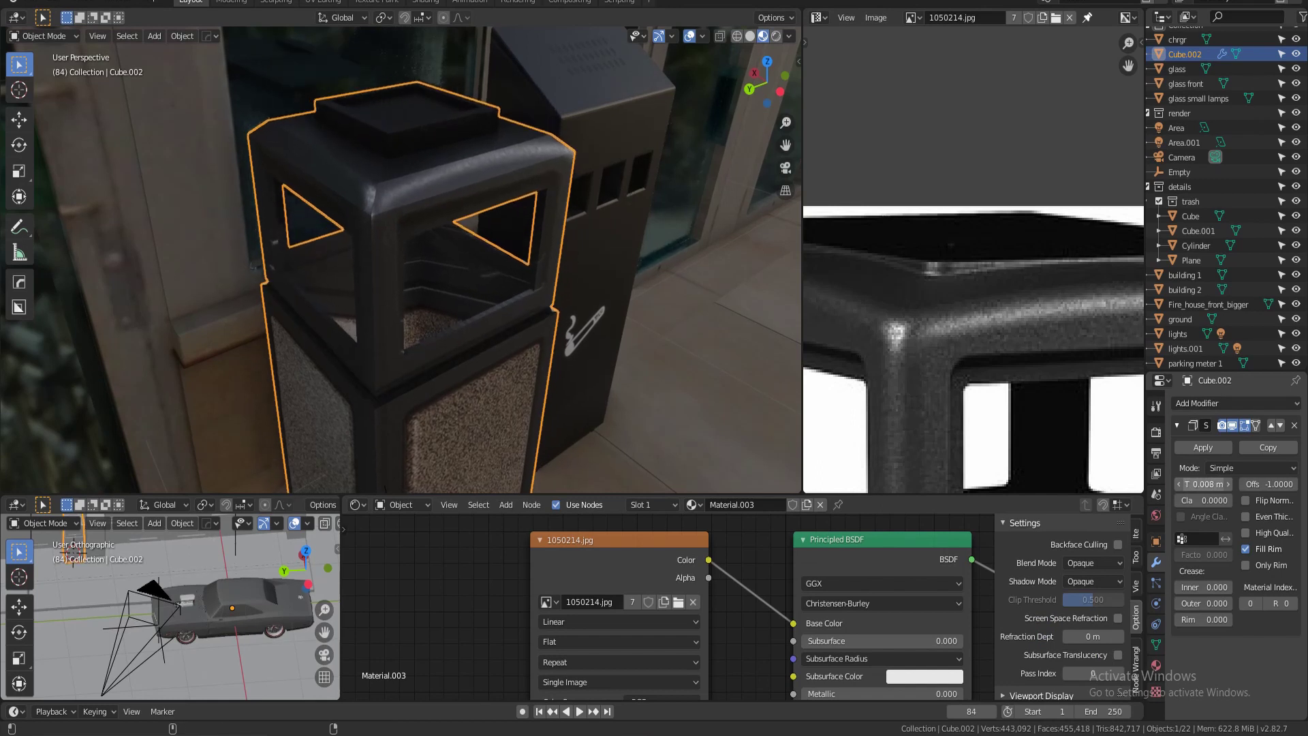
{"action": "scroll", "coordinate": [526, 348], "scroll_direction": "down", "scroll_amount": 3}
{"action": "mouse_move", "coordinate": [526, 349]}
{"action": "middle_mouse_down"}
{"action": "mouse_move", "coordinate": [480, 333]}
{"action": "mouse_move", "coordinate": [529, 353]}
{"action": "middle_mouse_up"}
{"action": "scroll", "coordinate": [450, 334], "scroll_direction": "up", "scroll_amount": 2}
{"action": "scroll", "coordinate": [450, 334], "scroll_direction": "up", "scroll_amount": 2}
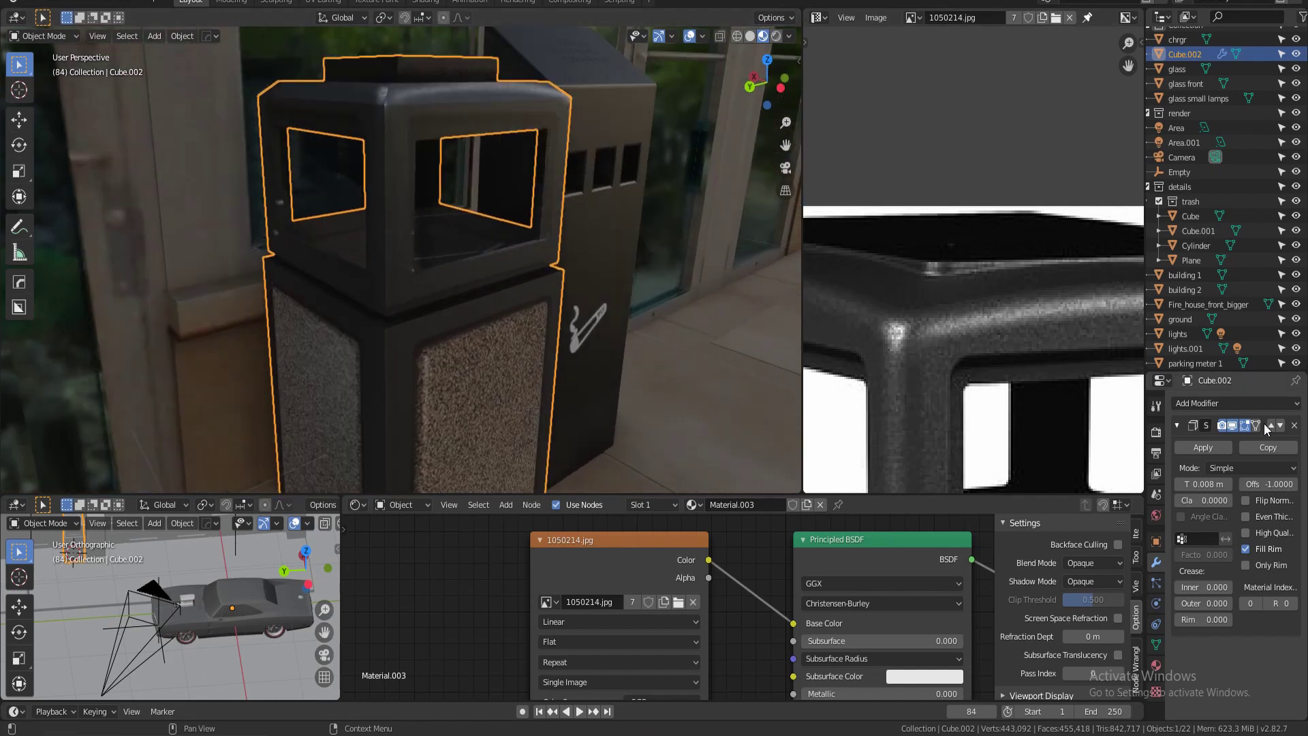
- Add a Bevel modifier to the bin with an offset of 0.002 m and 3 segments
{"action": "left_click", "coordinate": [1219, 404]}
{"action": "left_click", "coordinate": [1048, 453]}
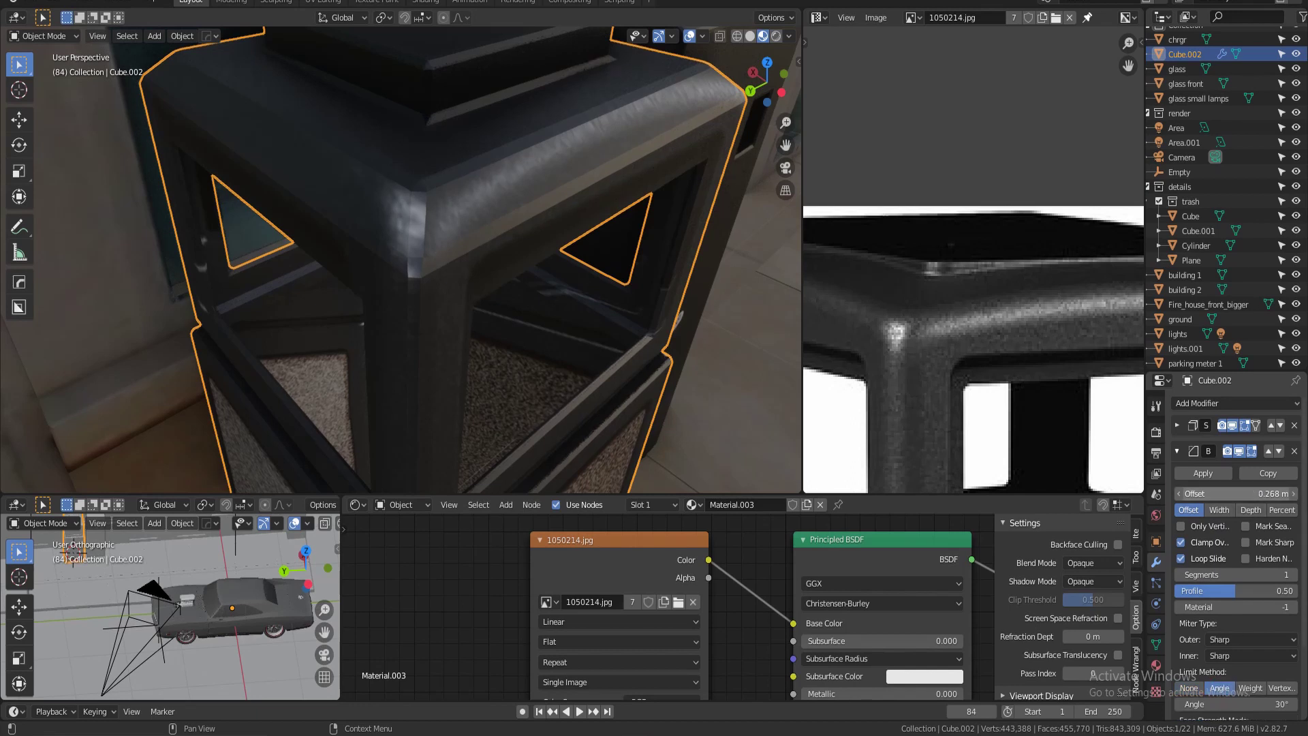
{"action": "left_click_drag", "start_coordinate": [1237, 494], "coordinate": [1186, 493]}
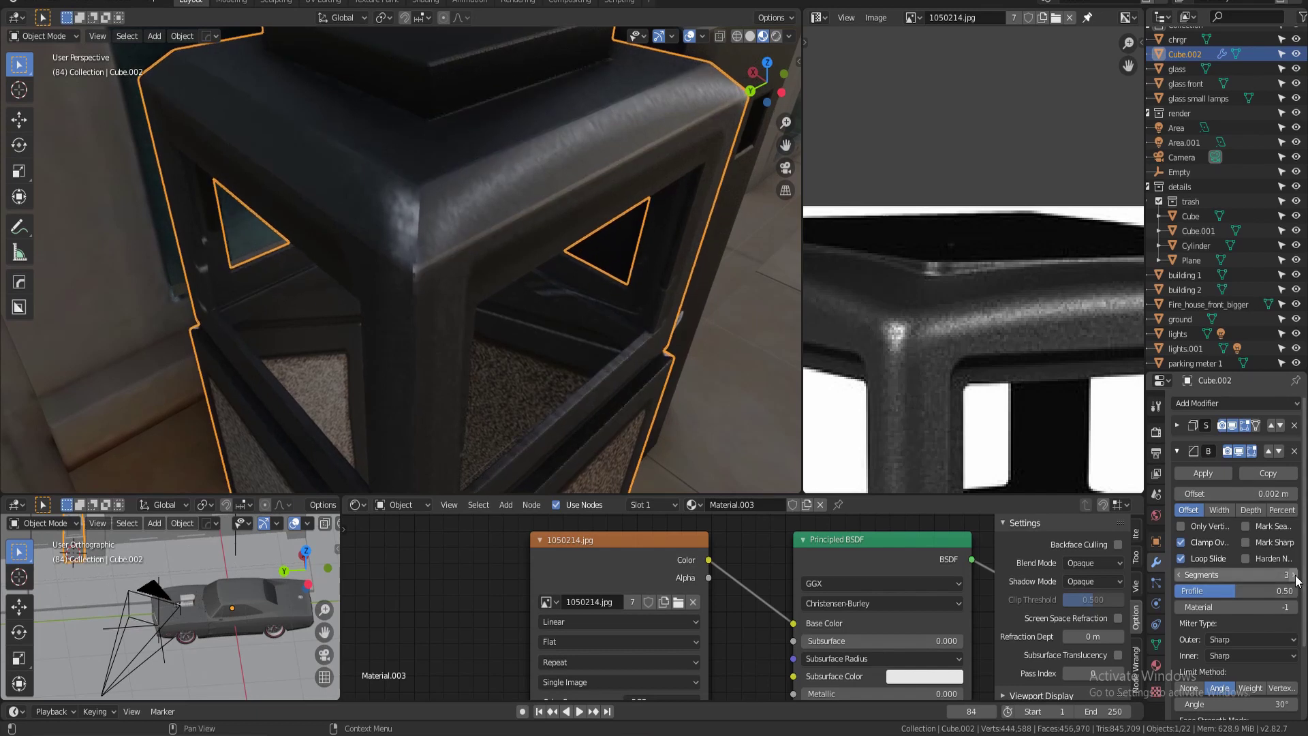
- Apply Shade Smooth to the whole bin object
{"action": "key", "text": "Tab"}
{"action": "right_click", "coordinate": [475, 229]}
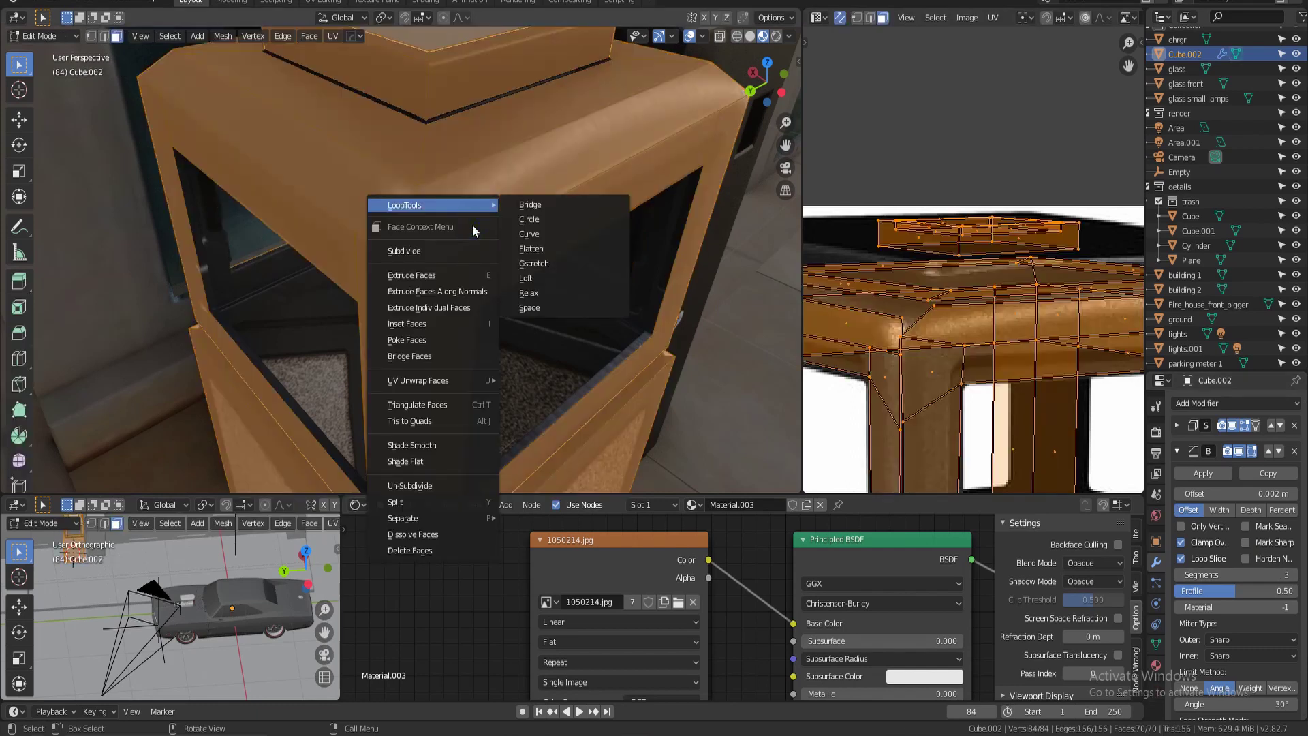
{"action": "key", "text": "Escape"}
{"action": "key", "text": "Tab"}
{"action": "scroll", "coordinate": [457, 234], "scroll_direction": "down", "scroll_amount": 4}
{"action": "right_click", "coordinate": [457, 235]}
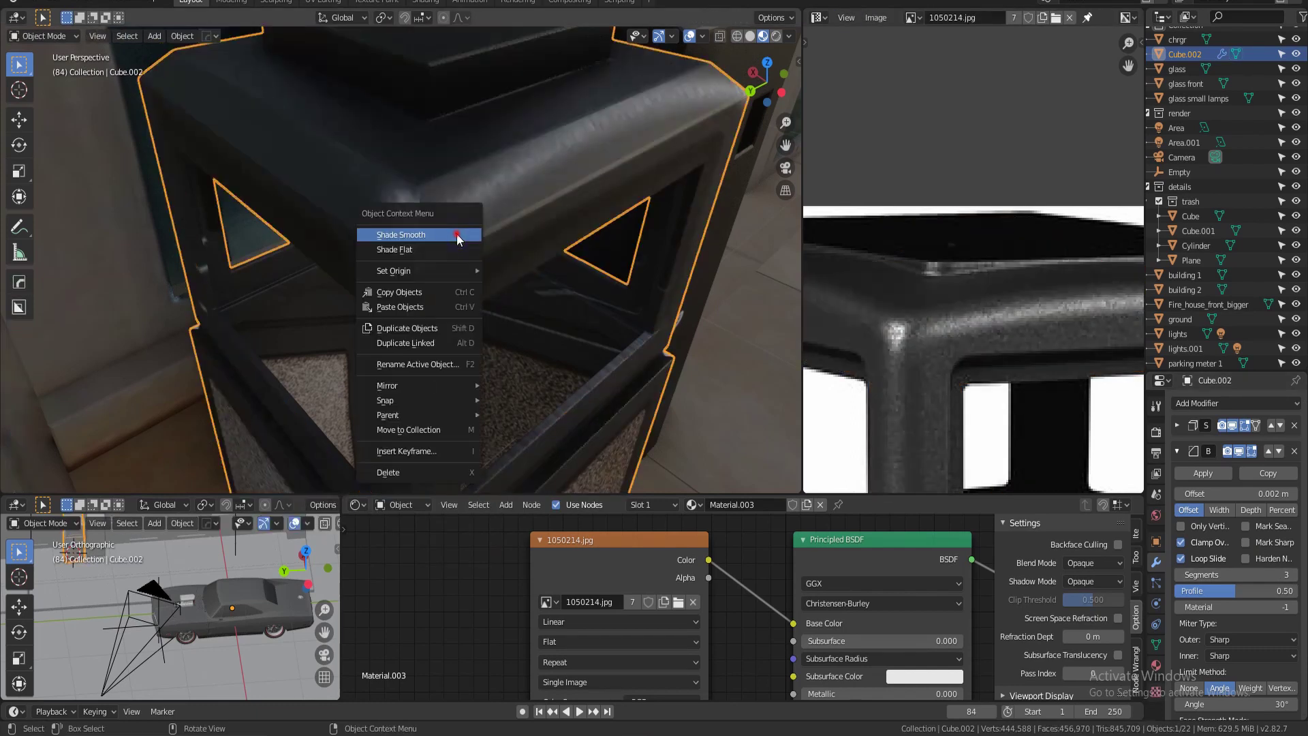
{"action": "left_click", "coordinate": [456, 234]}
- Switch to rendered shading and examine the bin within the night street scene from several angles
{"action": "scroll", "coordinate": [459, 238], "scroll_direction": "down", "scroll_amount": 6}
{"action": "middle_click_drag", "start_coordinate": [445, 308], "coordinate": [453, 274]}
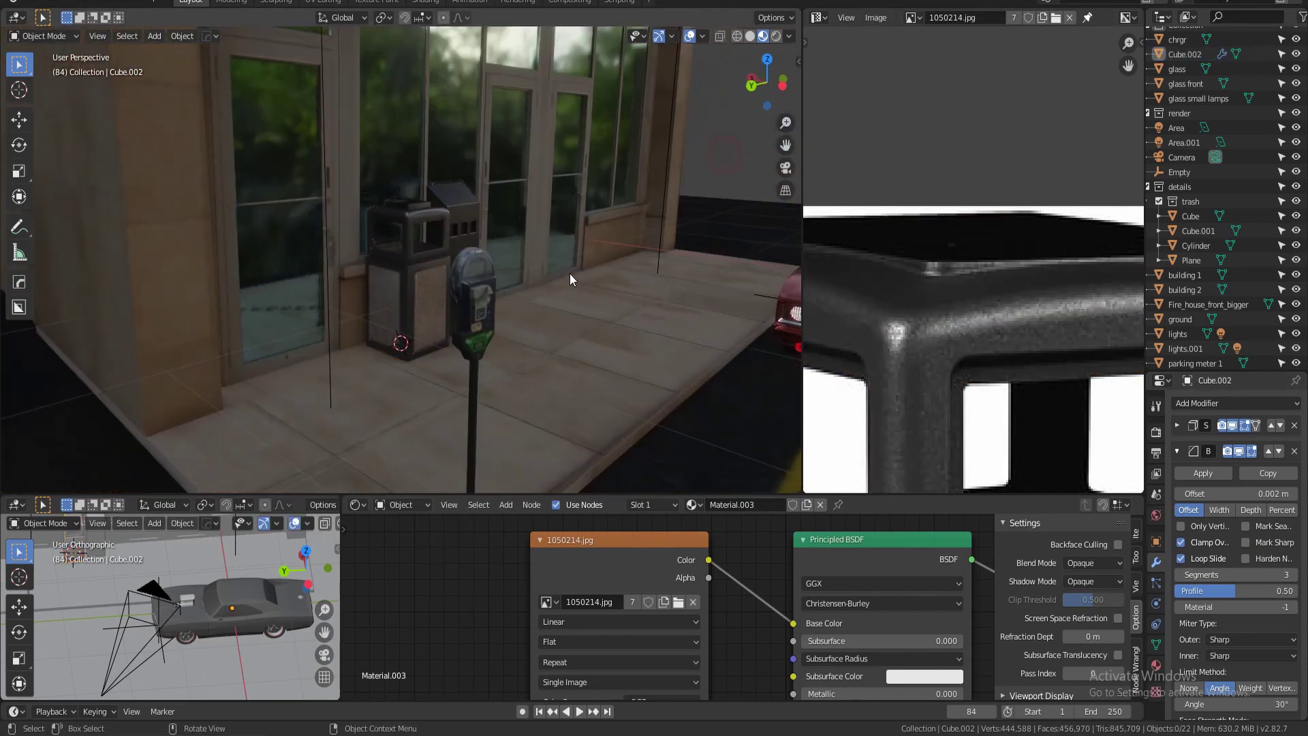
{"action": "middle_click_drag", "start_coordinate": [569, 271], "coordinate": [751, 126]}
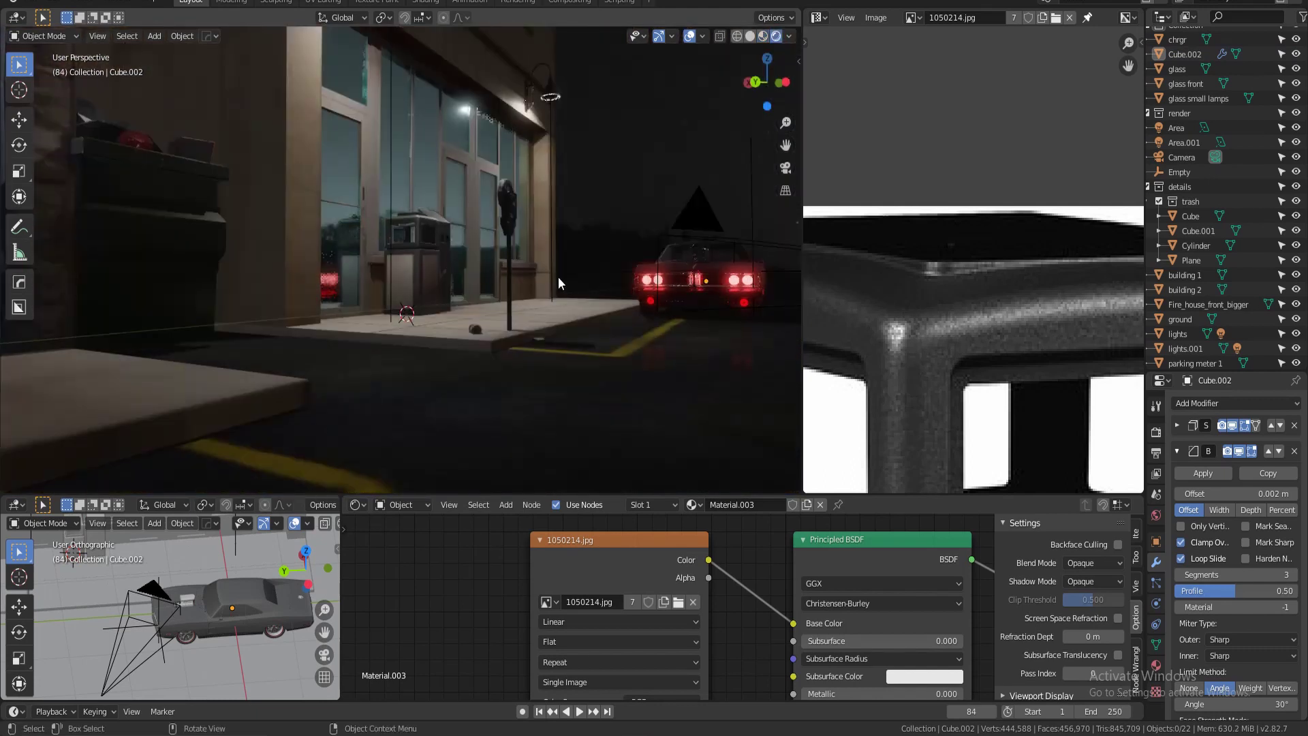
{"action": "scroll", "coordinate": [505, 296], "scroll_direction": "up", "scroll_amount": 5}
{"action": "middle_click_drag", "start_coordinate": [509, 300], "coordinate": [471, 293]}
{"action": "scroll", "coordinate": [841, 339], "scroll_direction": "down", "scroll_amount": 6}
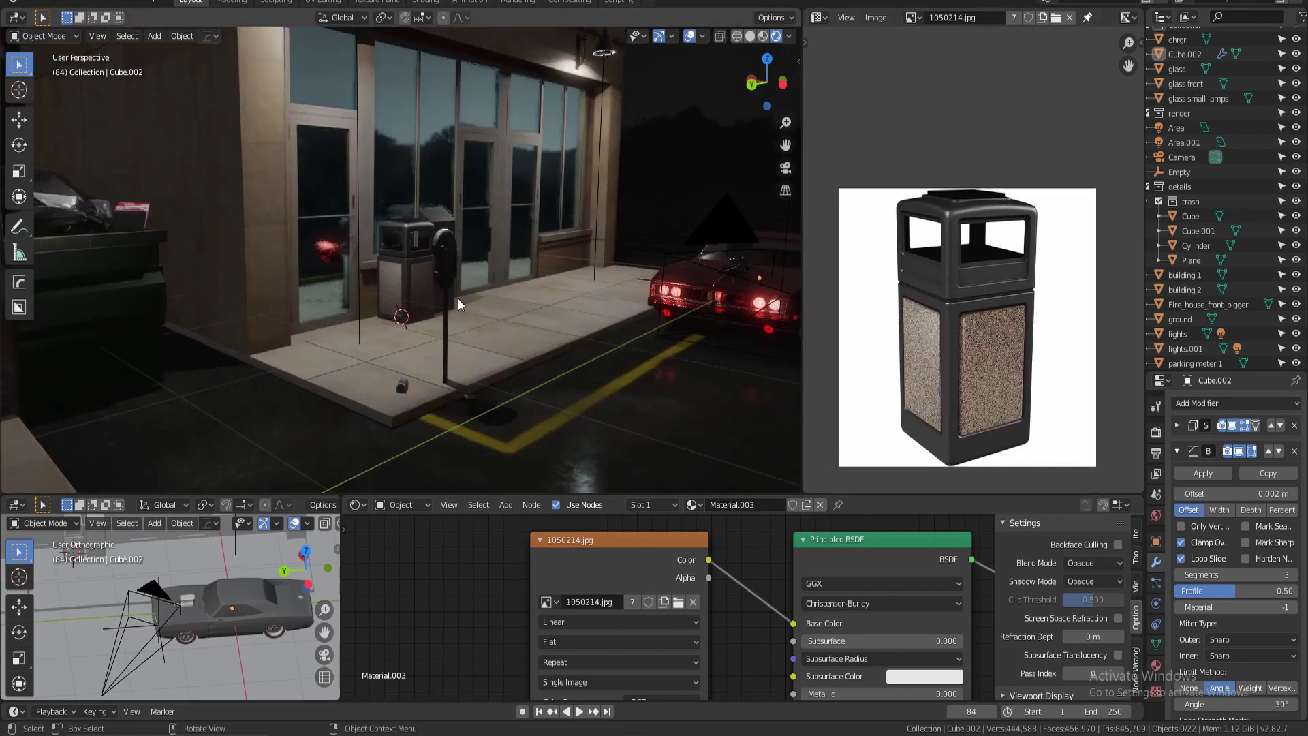
{"action": "middle_click_drag", "start_coordinate": [447, 305], "coordinate": [355, 317]}
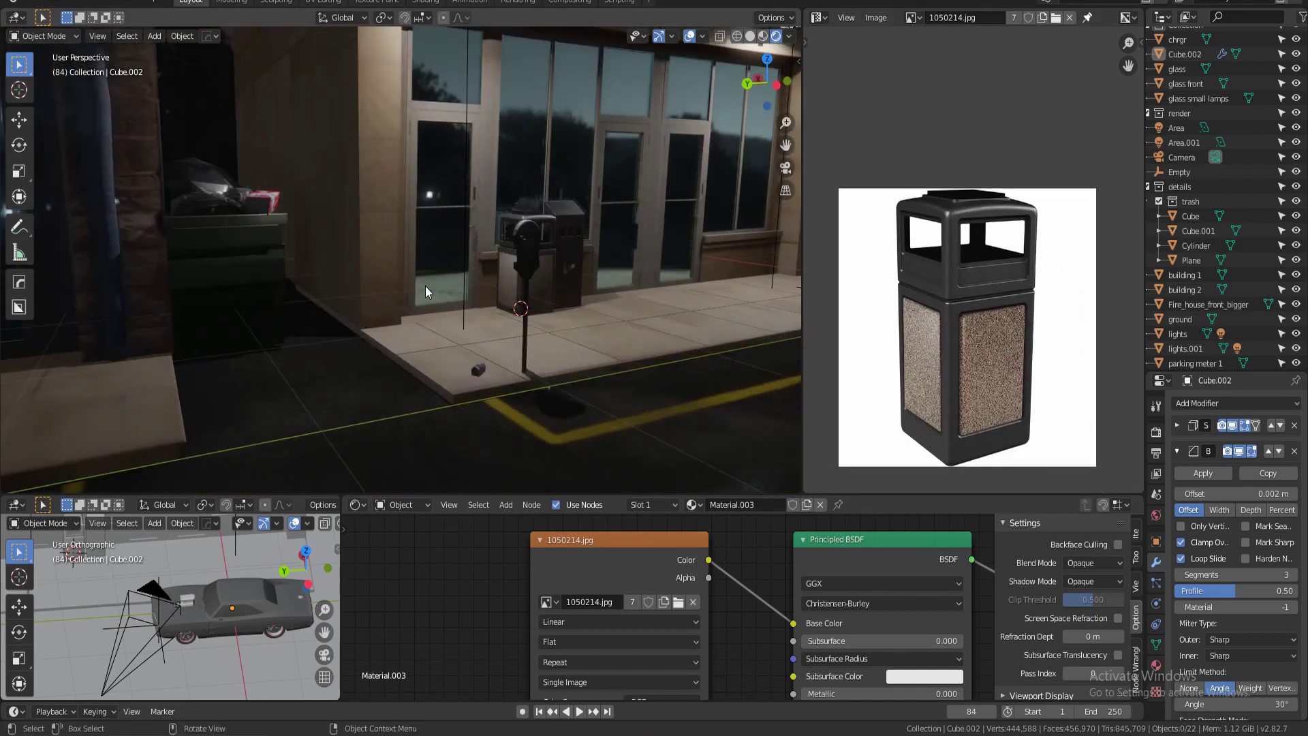
{"action": "middle_click_drag", "start_coordinate": [454, 285], "coordinate": [500, 367]}
{"action": "middle_click_drag", "start_coordinate": [611, 345], "coordinate": [595, 333]}
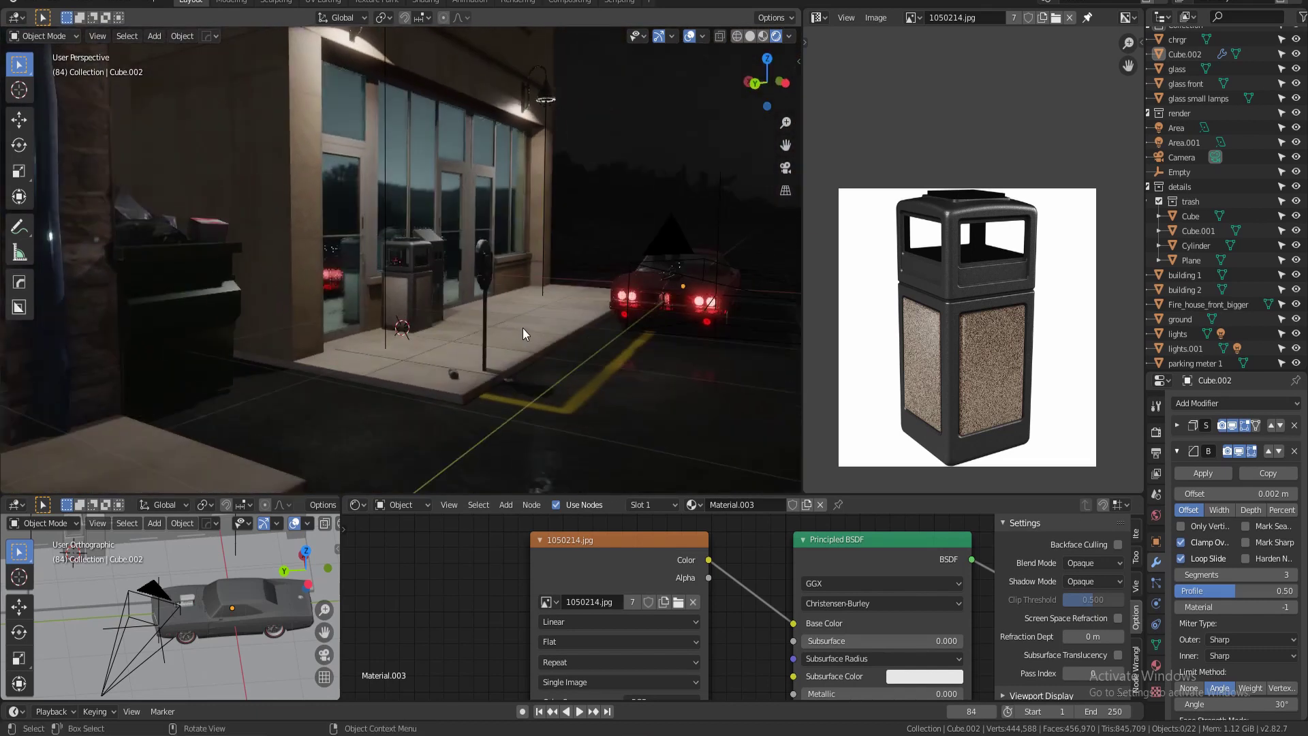